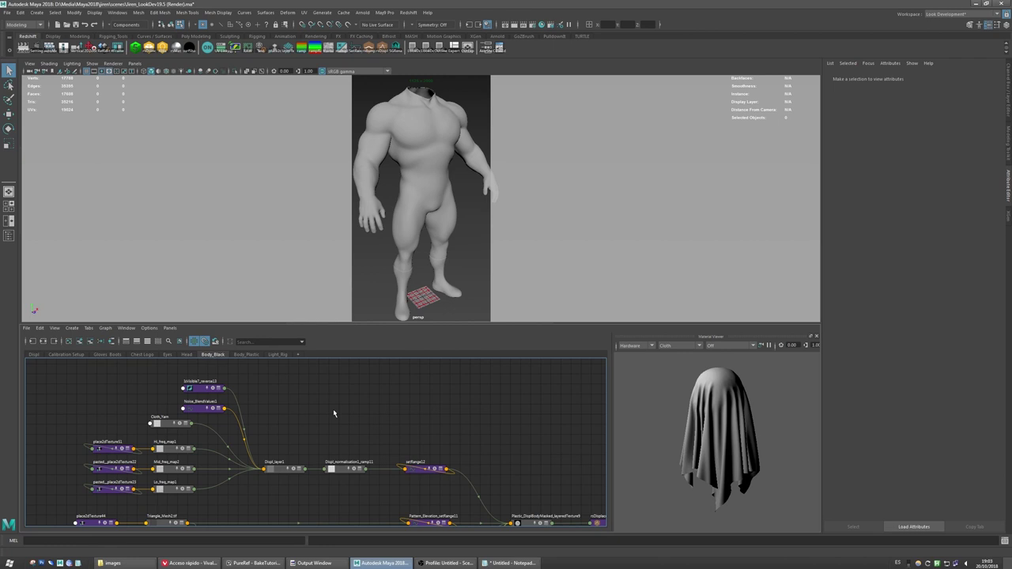
# Step: Display the attributes of the Cloth_xyz_ubershader material in the Body_Black graph
pyautogui.keyDown('alt'); pyautogui.moveTo(409, 440); pyautogui.dragTo(359, 386, button='middle'); pyautogui.keyUp('alt')
pyautogui.keyDown('alt'); pyautogui.moveTo(424, 430); pyautogui.dragTo(374, 404, button='middle'); pyautogui.keyUp('alt')
pyautogui.keyDown('alt'); pyautogui.moveTo(471, 440); pyautogui.dragTo(395, 410, button='middle'); pyautogui.keyUp('alt')
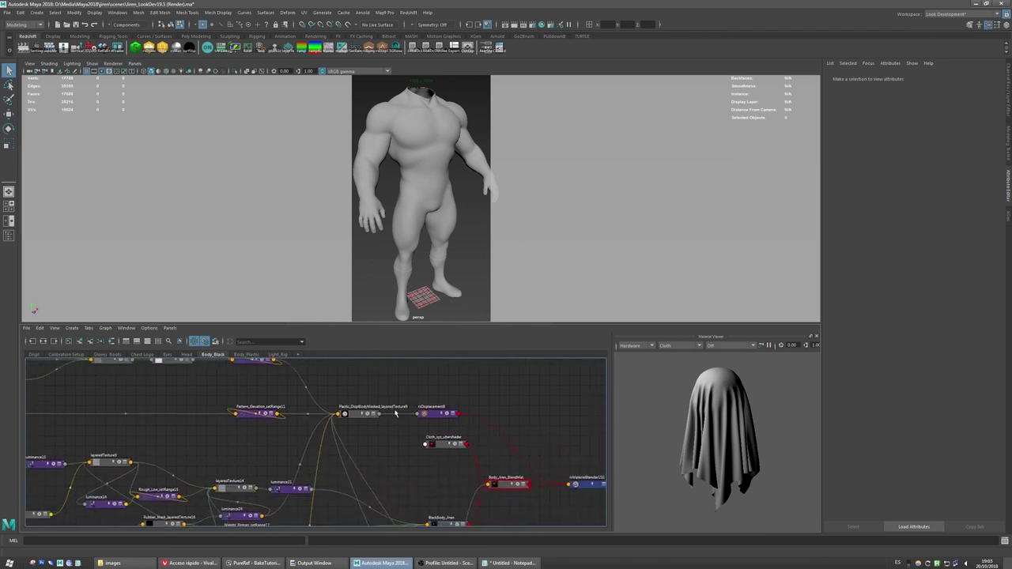
pyautogui.click(447, 447)
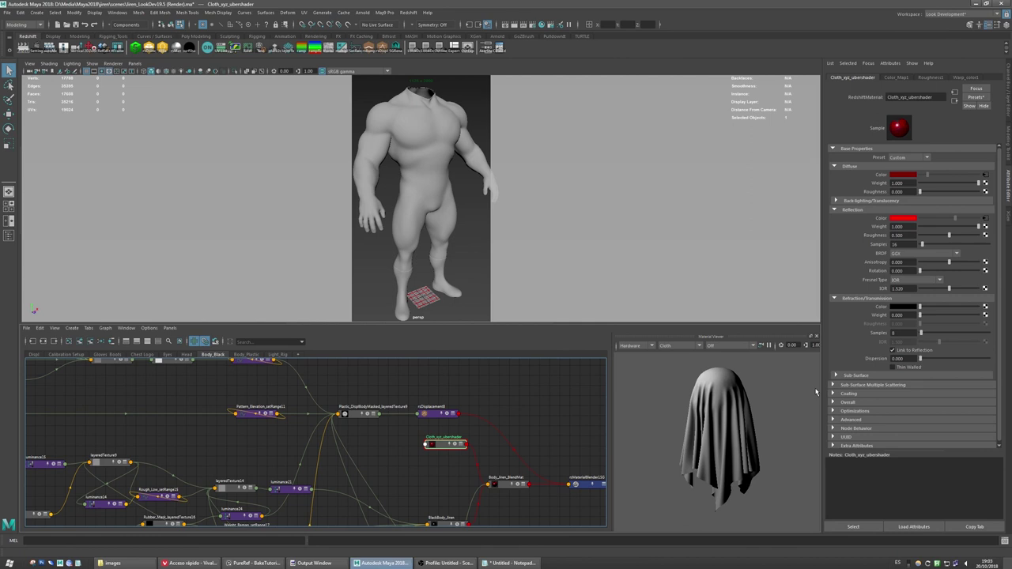
# Step: Examine the displacement texture nodes and the overall structure of the Body_Black shader network
pyautogui.keyDown('alt'); pyautogui.moveTo(315, 386); pyautogui.dragTo(419, 445, button='middle'); pyautogui.keyUp('alt')
pyautogui.moveTo(283, 394)
pyautogui.keyDown('alt'); pyautogui.mouseDown(button='middle')
pyautogui.moveTo(372, 418)
pyautogui.moveTo(398, 403)
pyautogui.mouseUp(button='middle'); pyautogui.keyUp('alt')
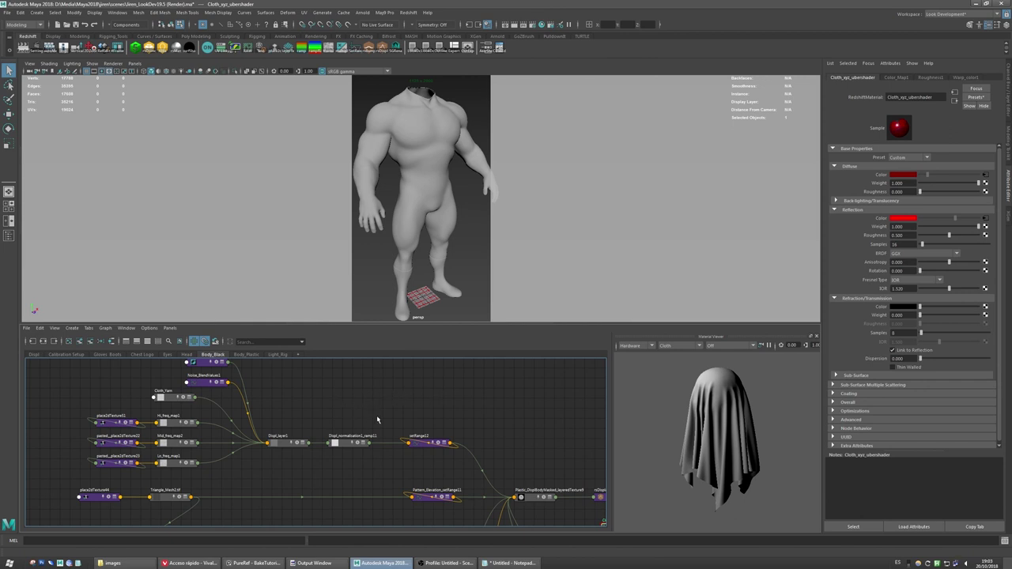
pyautogui.keyDown('alt'); pyautogui.moveTo(430, 449); pyautogui.dragTo(394, 420, button='middle'); pyautogui.keyUp('alt')
pyautogui.scroll(-2, 437, 432)
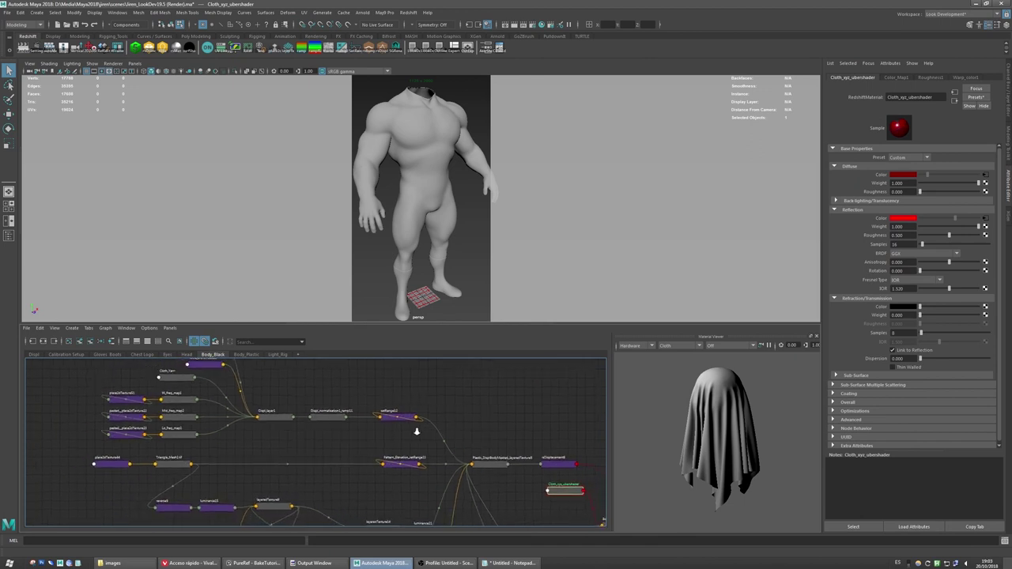
pyautogui.scroll(-2, 435, 447)
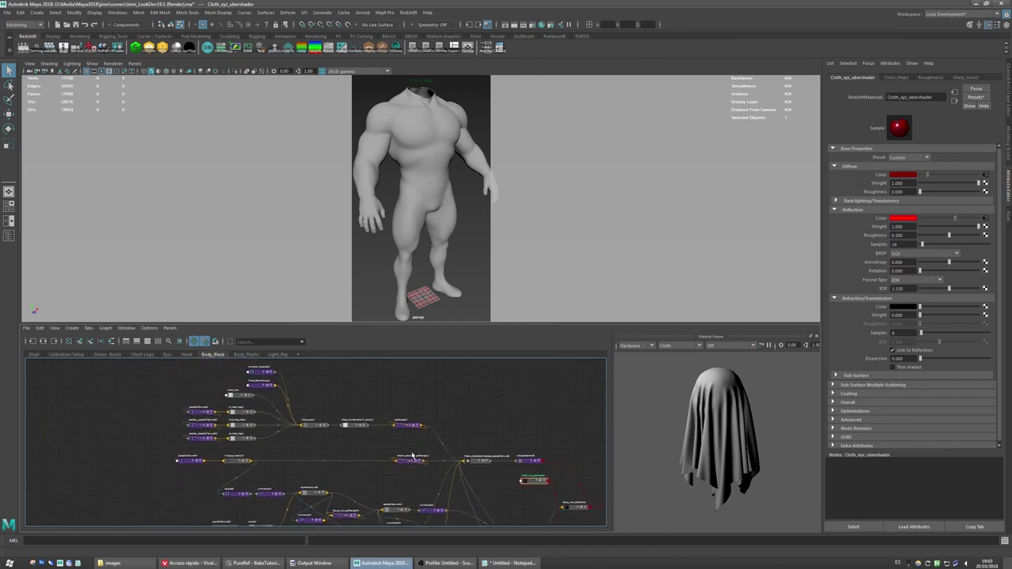
pyautogui.keyDown('alt'); pyautogui.moveTo(470, 483); pyautogui.dragTo(431, 408, button='middle'); pyautogui.keyUp('alt')
pyautogui.scroll(-2, 455, 457)
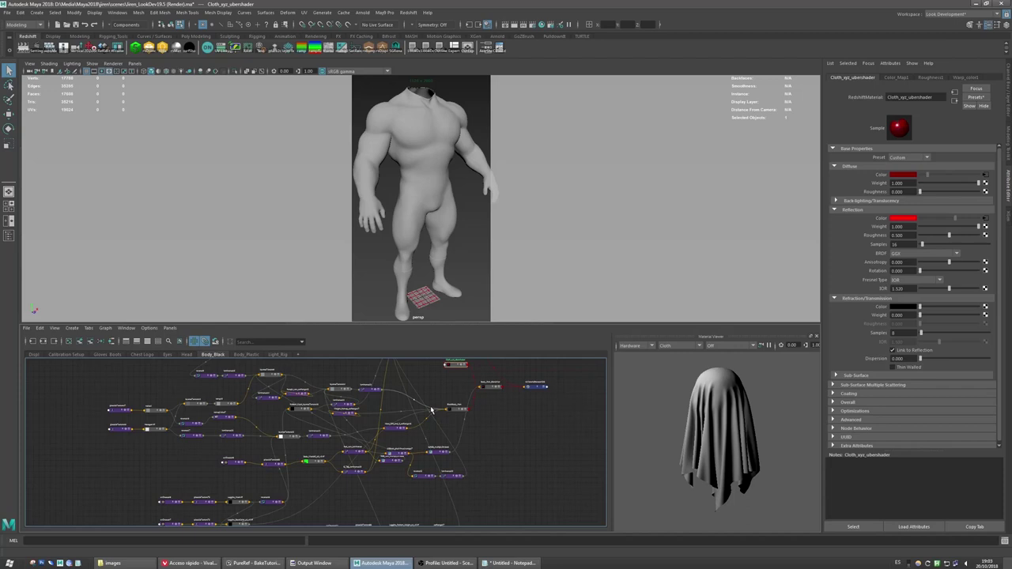
pyautogui.keyDown('alt'); pyautogui.moveTo(396, 439); pyautogui.dragTo(413, 461, button='middle'); pyautogui.keyUp('alt')
pyautogui.keyDown('alt'); pyautogui.moveTo(404, 416); pyautogui.dragTo(413, 452, button='middle'); pyautogui.keyUp('alt')
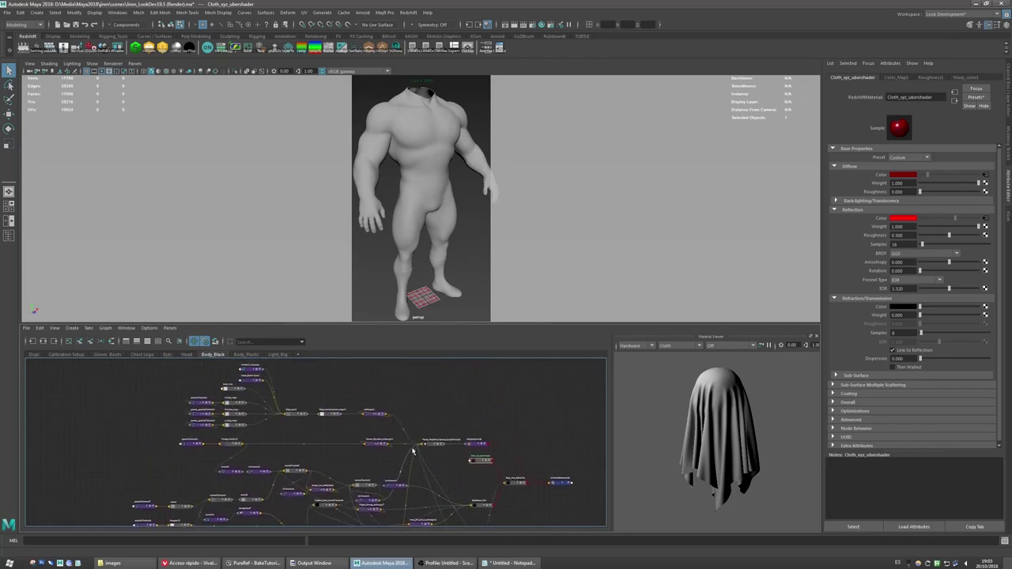
# Step: Solo the Cloth_Yarn layered texture in the Body_Black graph and inspect its weave pattern up close and from afar
pyautogui.scroll(2, 371, 429)
pyautogui.scroll(1, 372, 428)
pyautogui.keyDown('alt'); pyautogui.moveTo(364, 400); pyautogui.dragTo(299, 424, button='middle'); pyautogui.keyUp('alt')
pyautogui.scroll(1, 336, 421)
pyautogui.scroll(2, 276, 419)
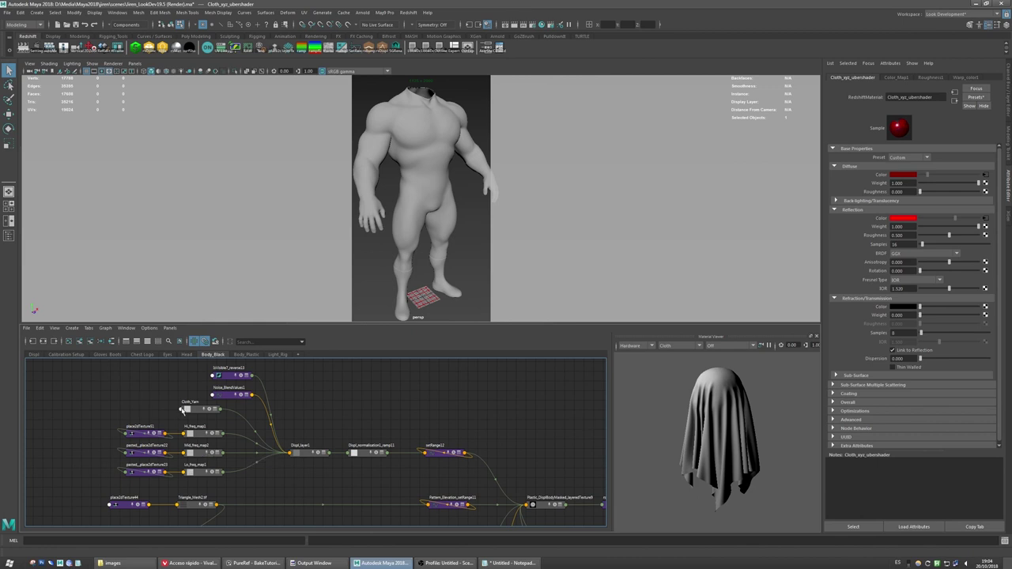
pyautogui.keyDown('alt'); pyautogui.moveTo(199, 422); pyautogui.dragTo(220, 432, button='right'); pyautogui.keyUp('alt')
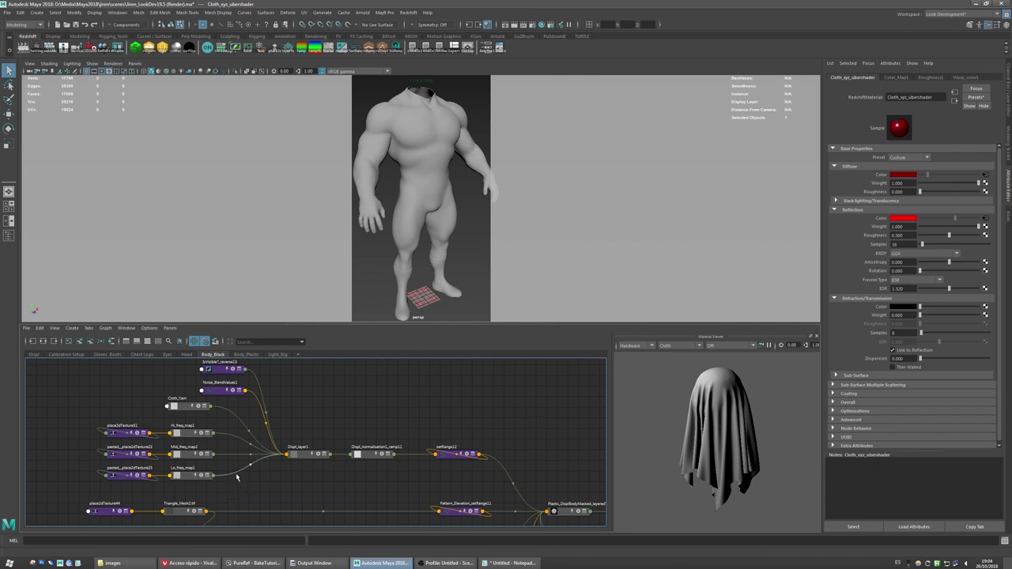
pyautogui.click(183, 406)
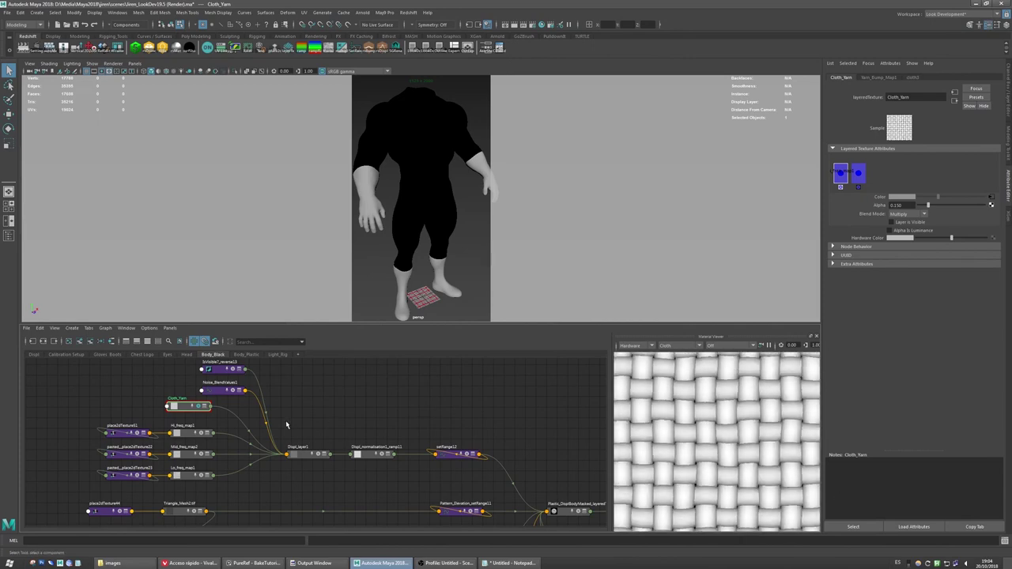
pyautogui.scroll(-5, 742, 452)
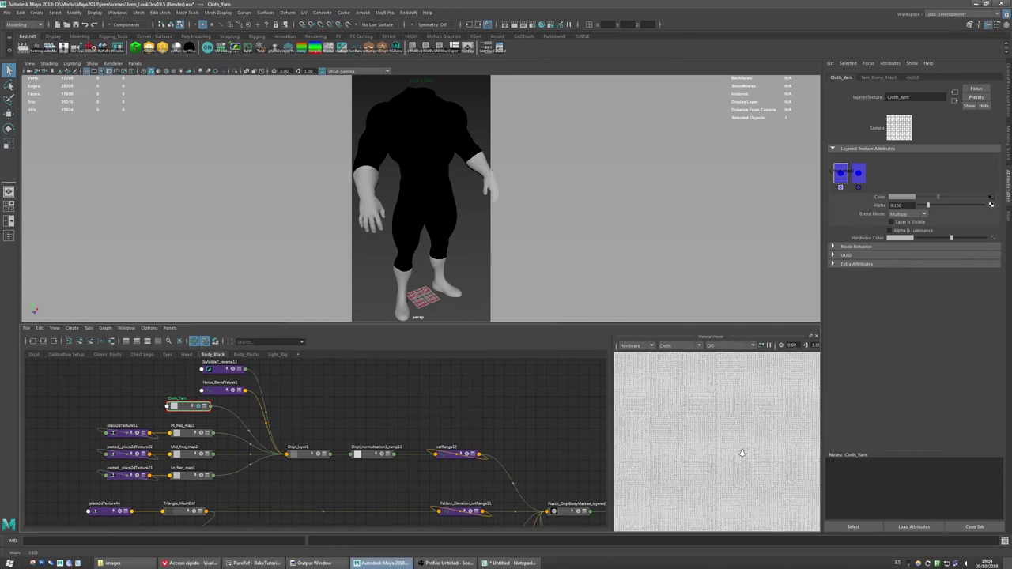
pyautogui.scroll(5, 750, 456)
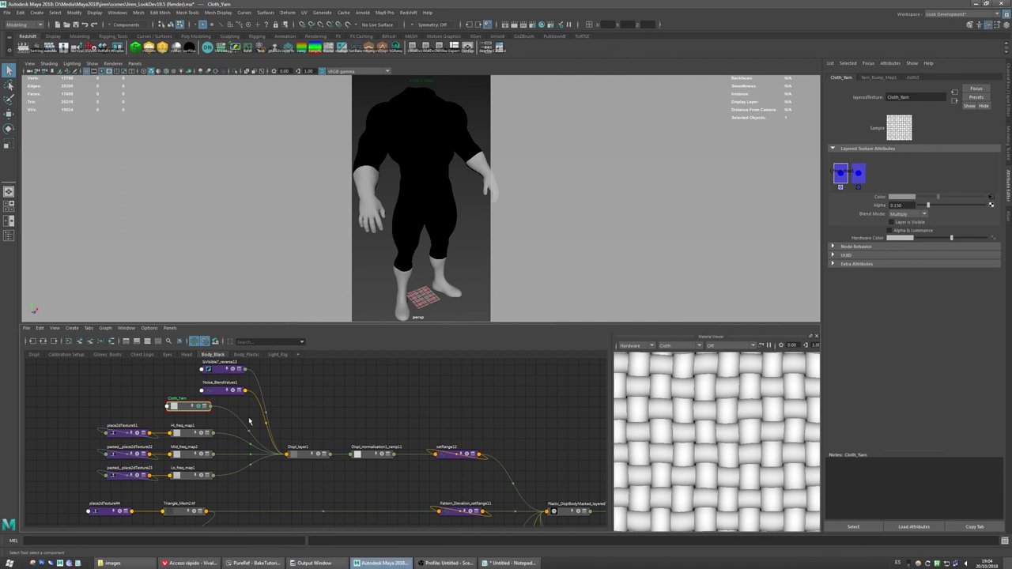
# Step: Open the Body_Plastic graph and locate the frequency map nodes feeding its displacement layer
pyautogui.click(246, 354)
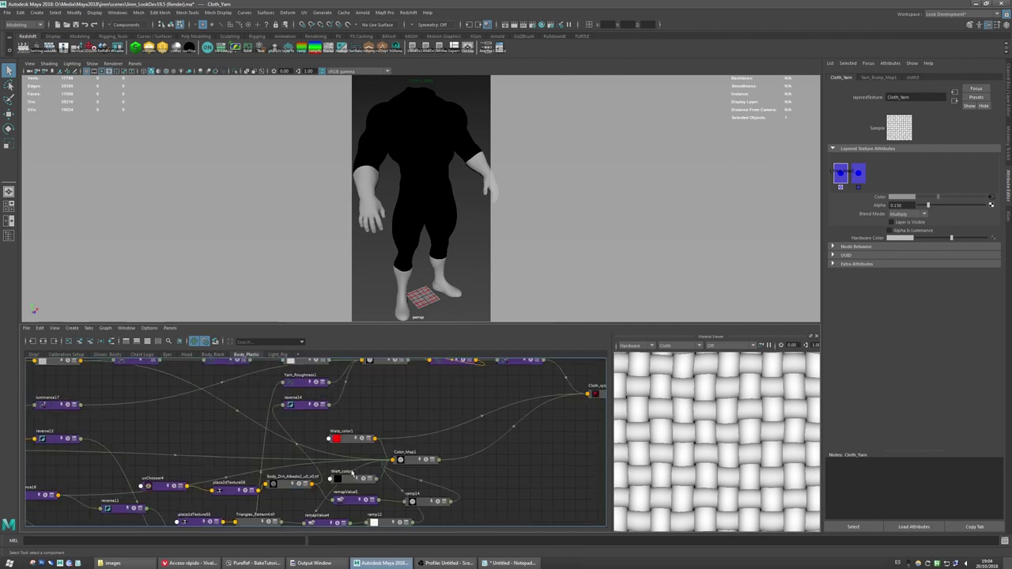
pyautogui.scroll(-3, 353, 473)
pyautogui.keyDown('alt'); pyautogui.moveTo(353, 473); pyautogui.dragTo(506, 440, button='middle'); pyautogui.keyUp('alt')
pyautogui.keyDown('alt'); pyautogui.moveTo(414, 461); pyautogui.dragTo(386, 454, button='right'); pyautogui.keyUp('alt')
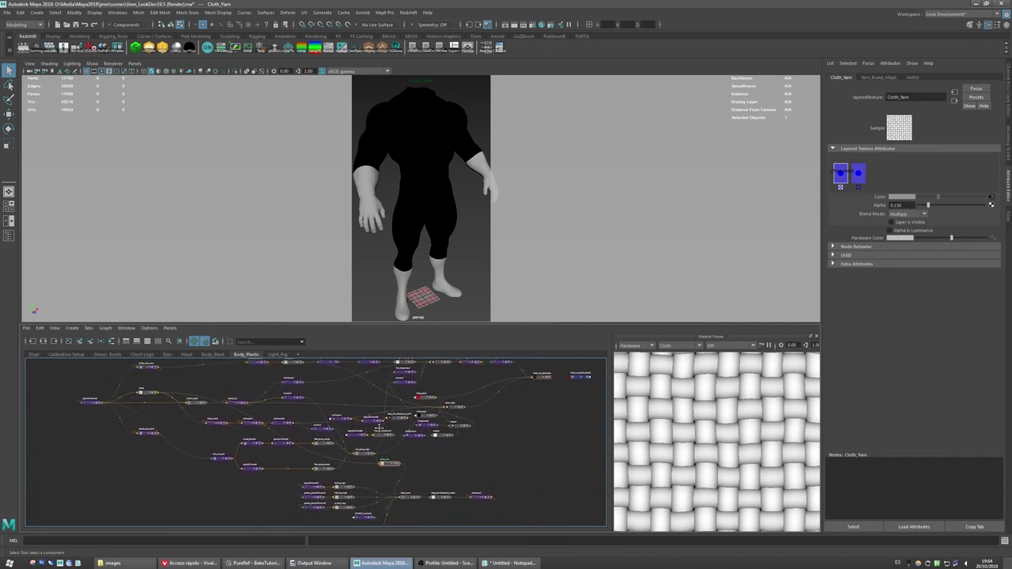
pyautogui.scroll(2, 328, 445)
pyautogui.keyDown('alt'); pyautogui.moveTo(380, 428); pyautogui.dragTo(361, 477, button='middle'); pyautogui.keyUp('alt')
pyautogui.scroll(1, 403, 411)
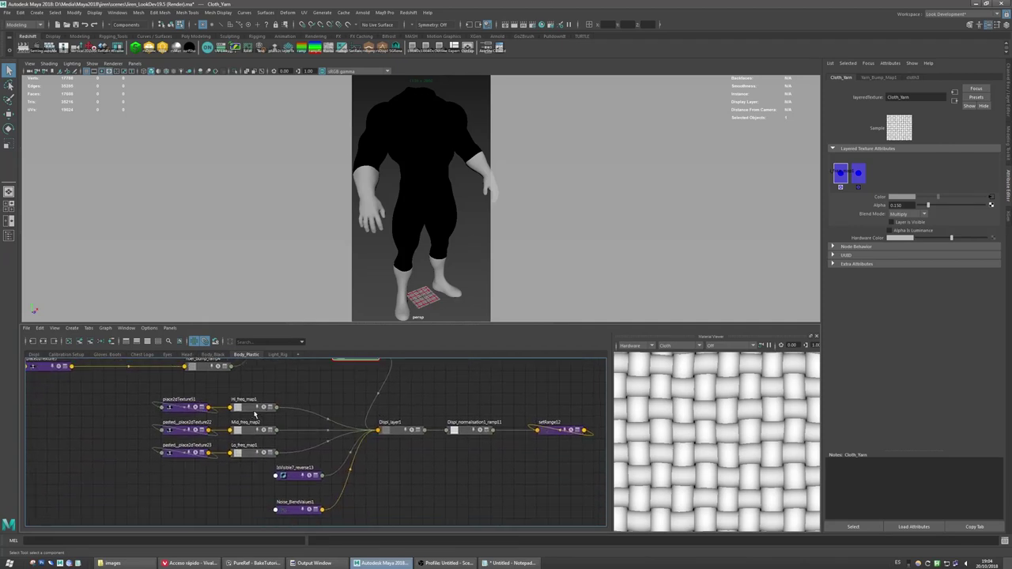
# Step: Solo the Hi_freq_map1 fractal in the Body_Plastic graph and inspect its noise in the material viewer
pyautogui.keyDown('alt'); pyautogui.moveTo(295, 410); pyautogui.dragTo(262, 432, button='middle'); pyautogui.keyUp('alt')
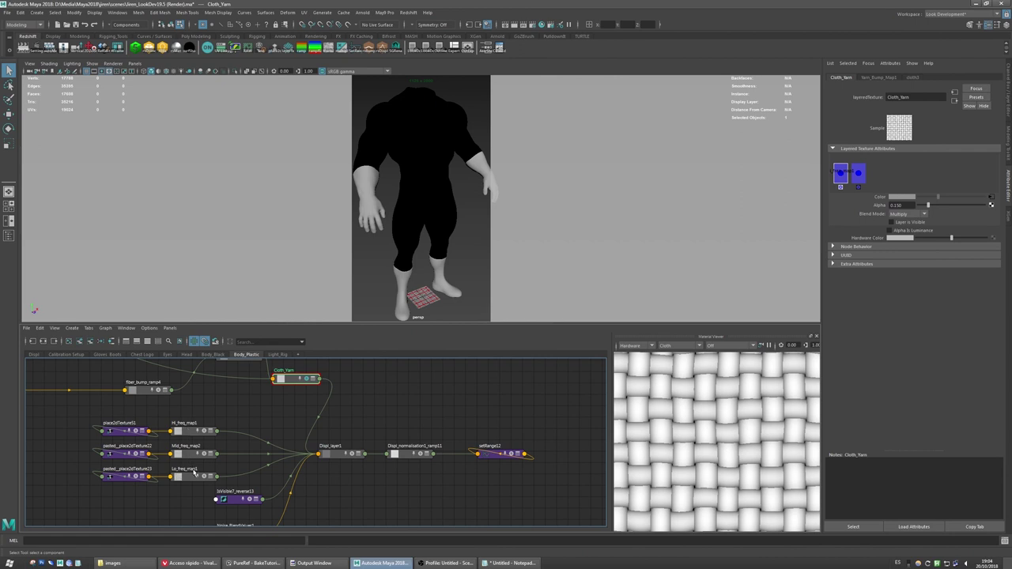
pyautogui.keyDown('alt'); pyautogui.moveTo(249, 450); pyautogui.dragTo(244, 446, button='middle'); pyautogui.keyUp('alt')
pyautogui.keyDown('alt'); pyautogui.moveTo(157, 449); pyautogui.dragTo(209, 423, button='right'); pyautogui.keyUp('alt')
pyautogui.click(207, 417)
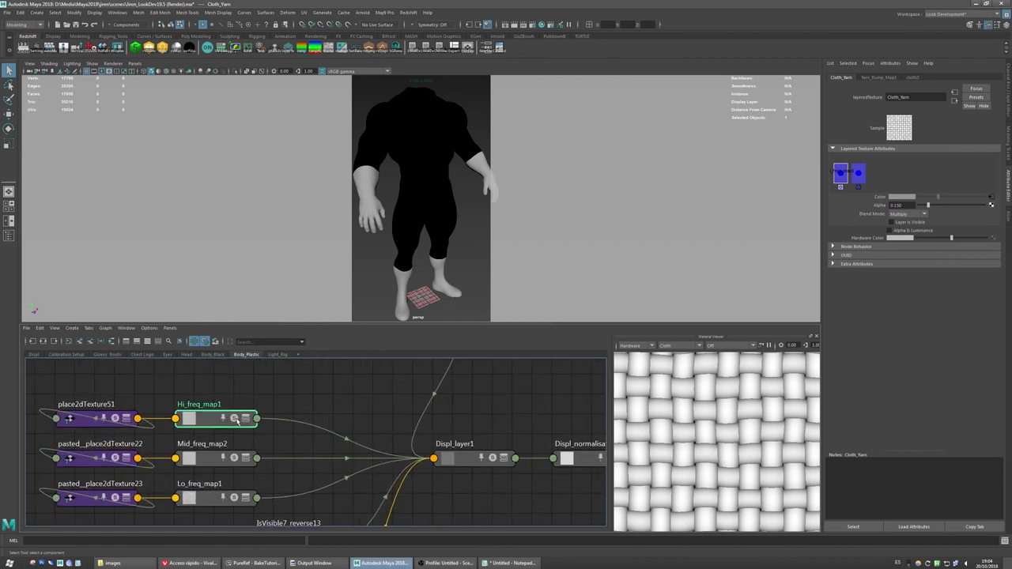
pyautogui.click(235, 419)
pyautogui.keyDown('alt'); pyautogui.moveTo(700, 443); pyautogui.dragTo(775, 468, button='right'); pyautogui.keyUp('alt')
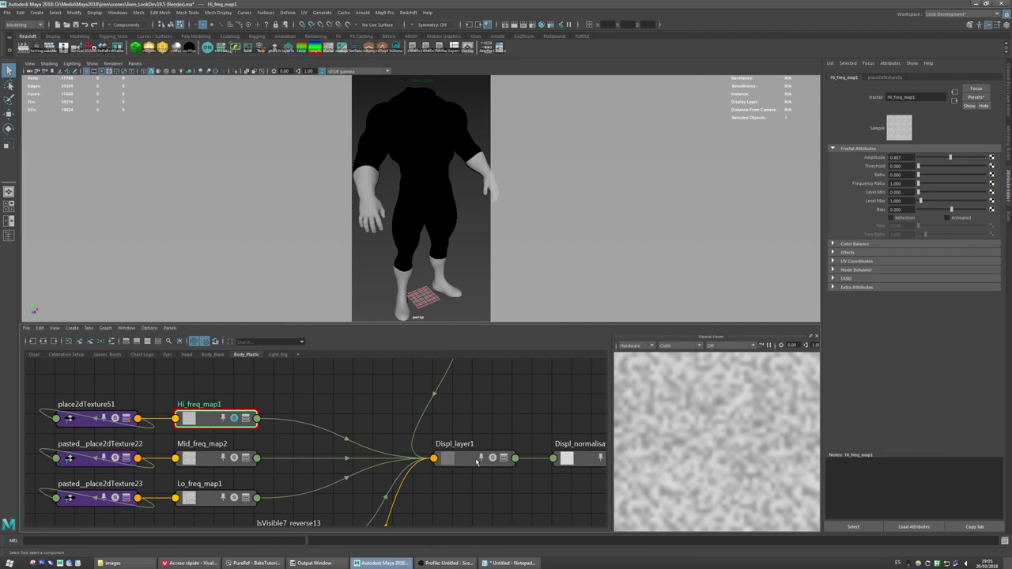
# Step: Follow the Body_Plastic displacement chain from Displ_layer1 through the normalisation ramp to setRange12
pyautogui.scroll(-3, 502, 432)
pyautogui.keyDown('alt'); pyautogui.moveTo(502, 433); pyautogui.dragTo(434, 431, button='middle'); pyautogui.keyUp('alt')
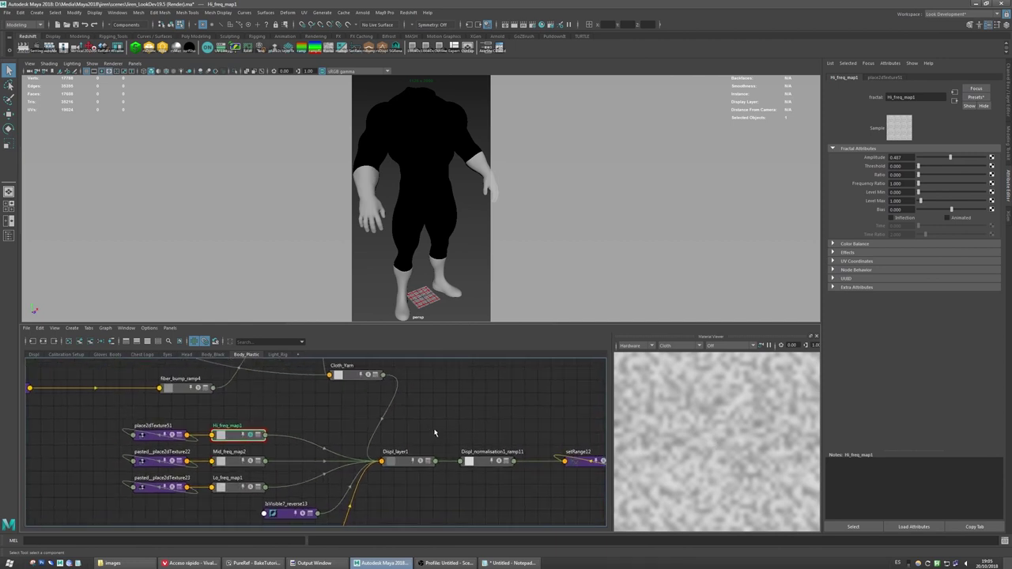
pyautogui.scroll(-2, 435, 432)
pyautogui.keyDown('alt'); pyautogui.moveTo(510, 410); pyautogui.dragTo(396, 413, button='middle'); pyautogui.keyUp('alt')
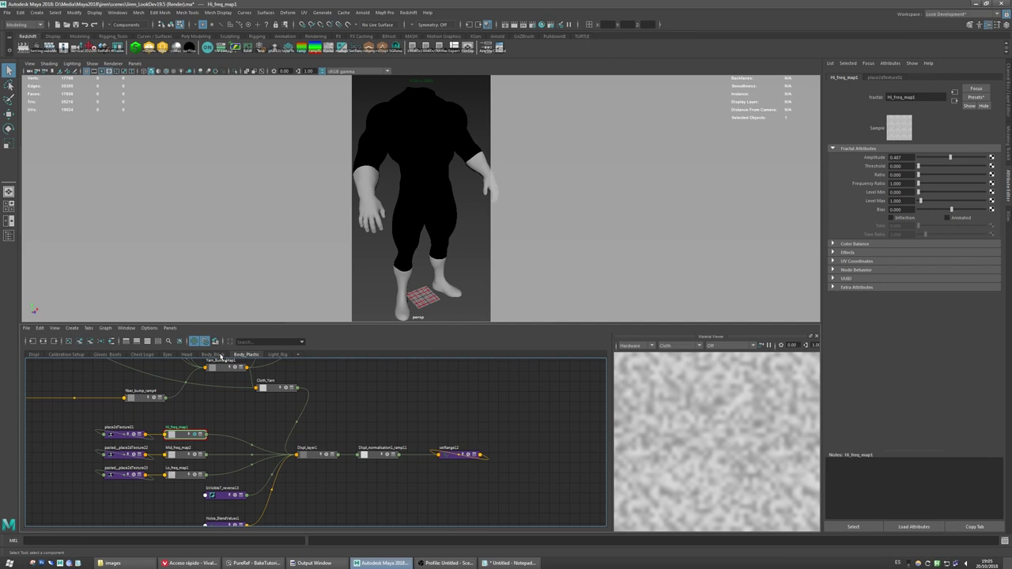
# Step: Return to the Body_Black graph and examine how the displacement layer, set ranges and masked layered texture feed the displacement node
pyautogui.click(220, 356)
pyautogui.keyDown('alt'); pyautogui.moveTo(277, 442); pyautogui.dragTo(258, 440, button='middle'); pyautogui.keyUp('alt')
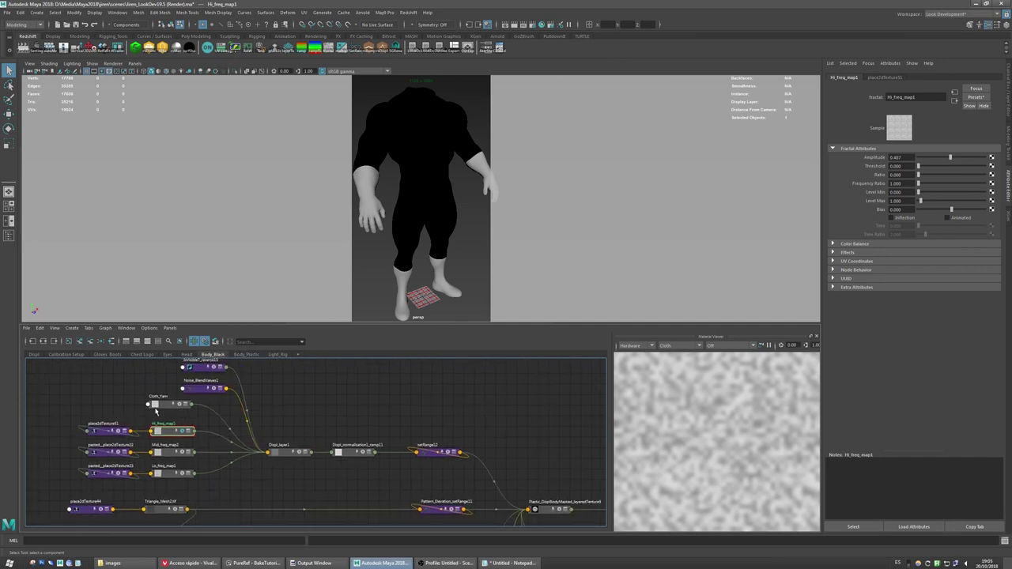
pyautogui.scroll(-4, 380, 451)
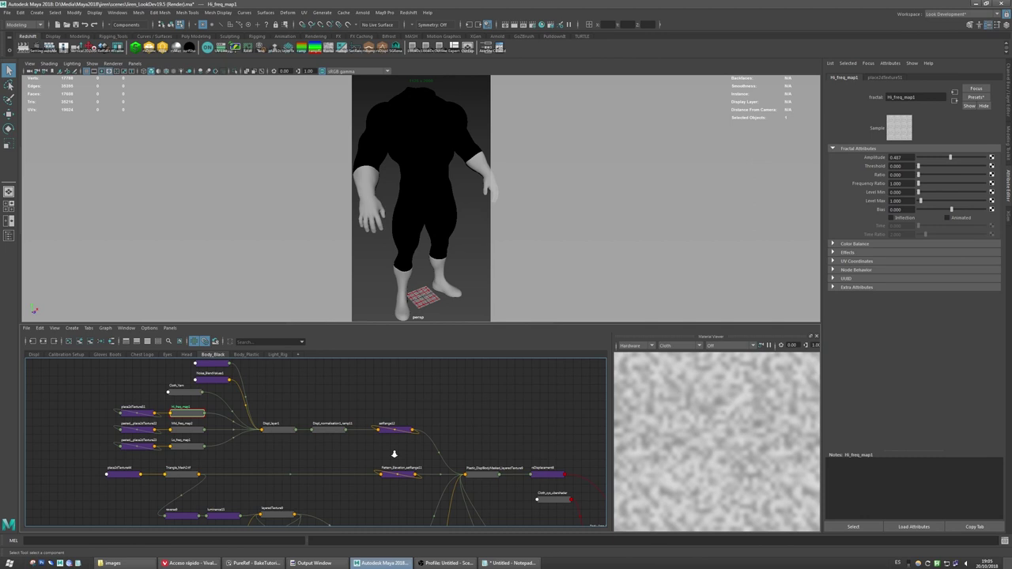
pyautogui.keyDown('alt'); pyautogui.moveTo(386, 445); pyautogui.dragTo(360, 411, button='middle'); pyautogui.keyUp('alt')
pyautogui.scroll(3, 452, 385)
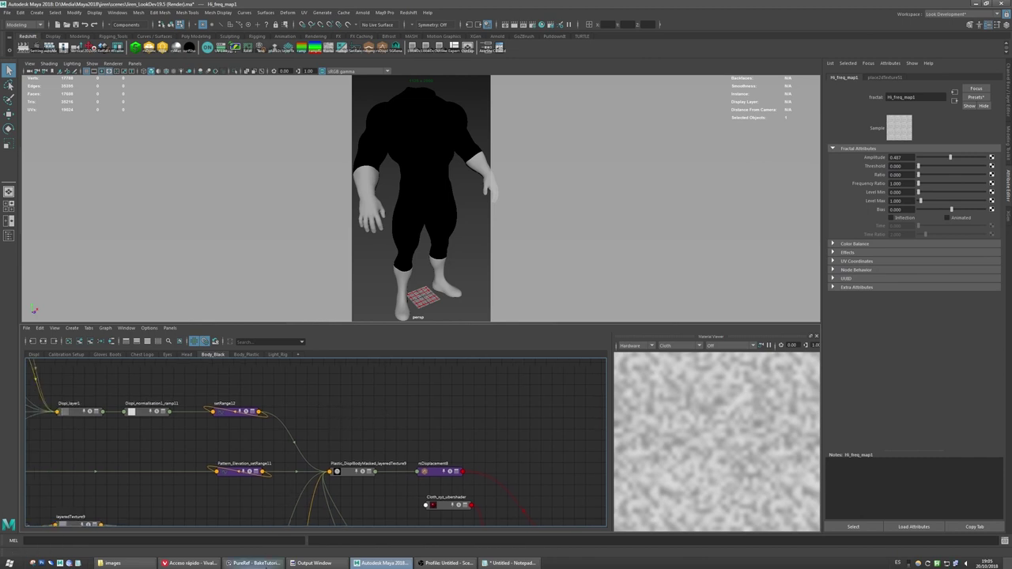
pyautogui.keyDown('alt'); pyautogui.moveTo(168, 451); pyautogui.dragTo(408, 454, button='middle'); pyautogui.keyUp('alt')
pyautogui.keyDown('alt'); pyautogui.moveTo(239, 402); pyautogui.dragTo(270, 446, button='middle'); pyautogui.keyUp('alt')
pyautogui.scroll(1, 219, 429)
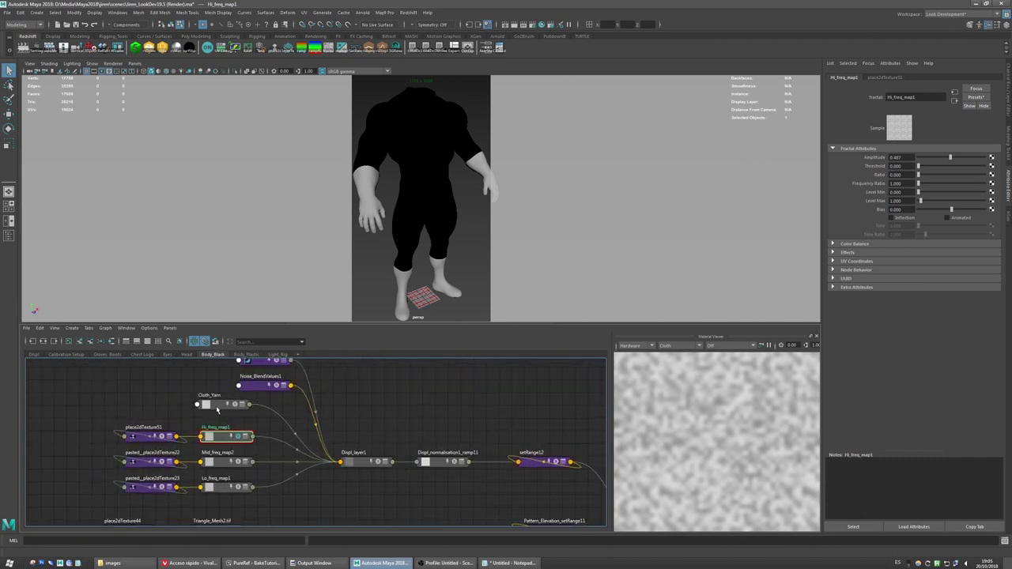
# Step: Review the attributes of Cloth_Yarn and Hi_freq_map1, expanding the fractal's Effects and Color Balance sections
pyautogui.click(216, 406)
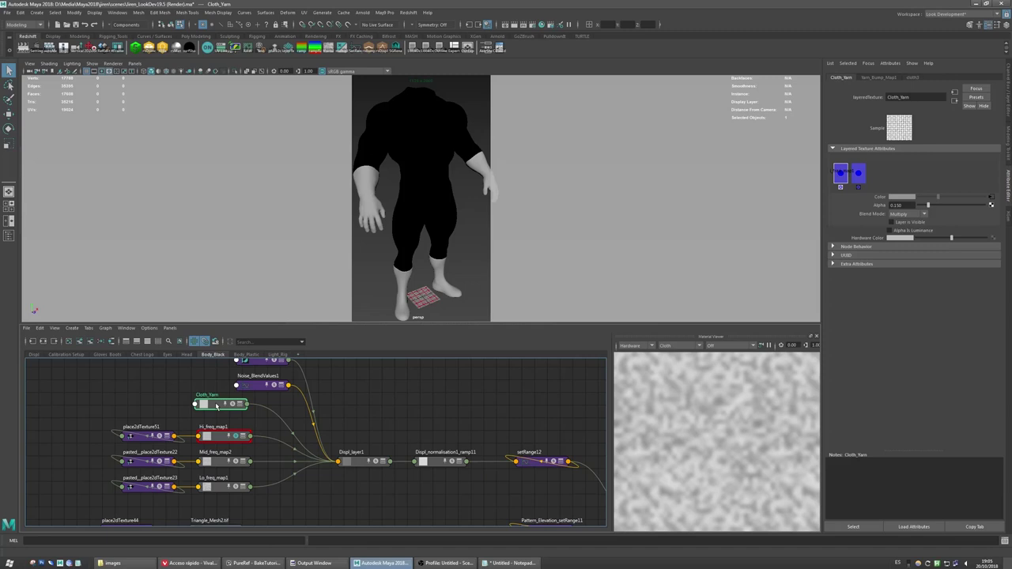
pyautogui.click(217, 437)
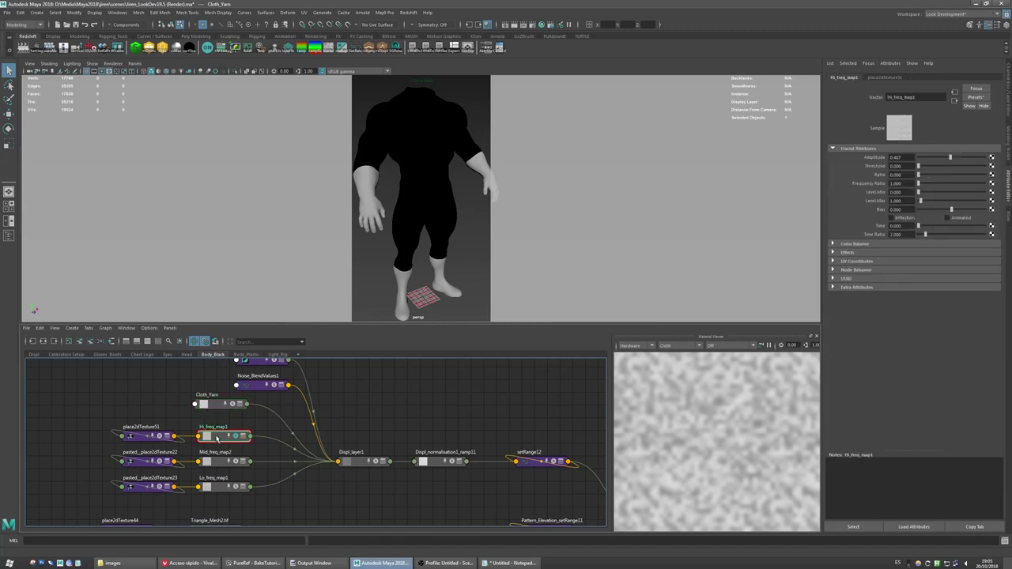
pyautogui.click(848, 252)
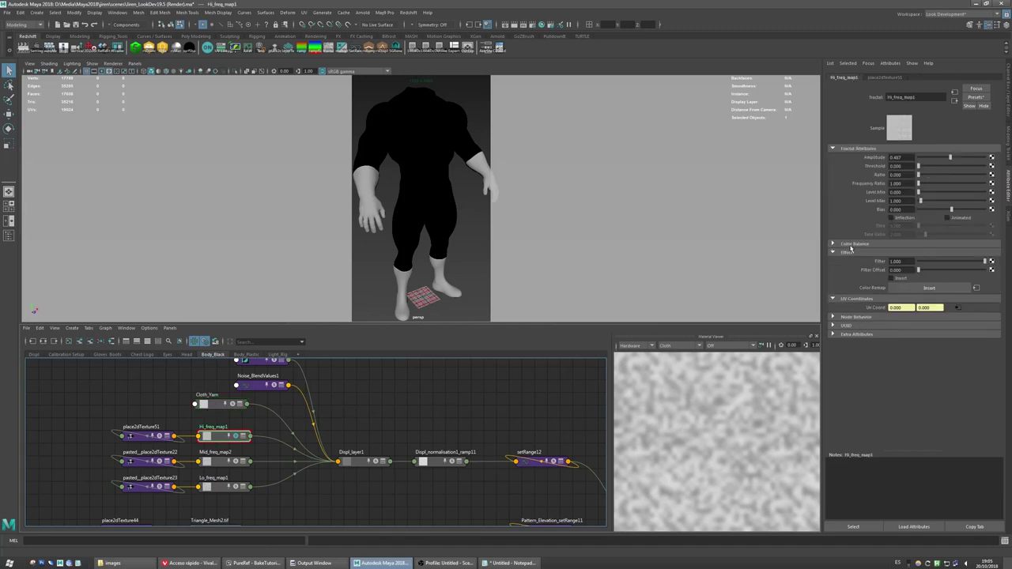
pyautogui.click(853, 244)
pyautogui.click(219, 412)
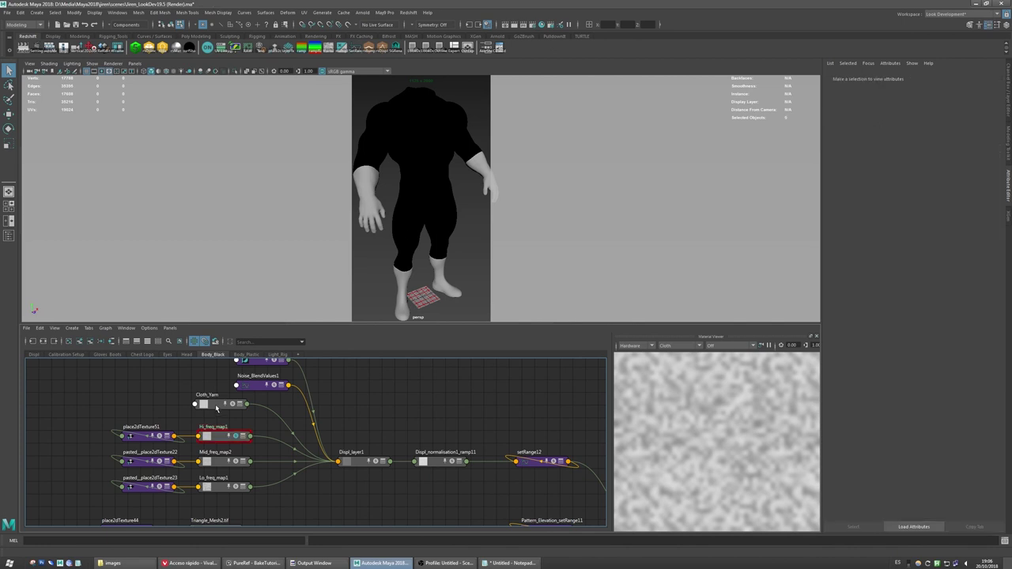
# Step: Inspect the cloth3 texture in the Body_Plastic graph with its Effects, Color Balance and UV Coordinates sections expanded
pyautogui.click(245, 356)
pyautogui.keyDown('alt'); pyautogui.moveTo(207, 440); pyautogui.dragTo(623, 465, button='middle'); pyautogui.keyUp('alt')
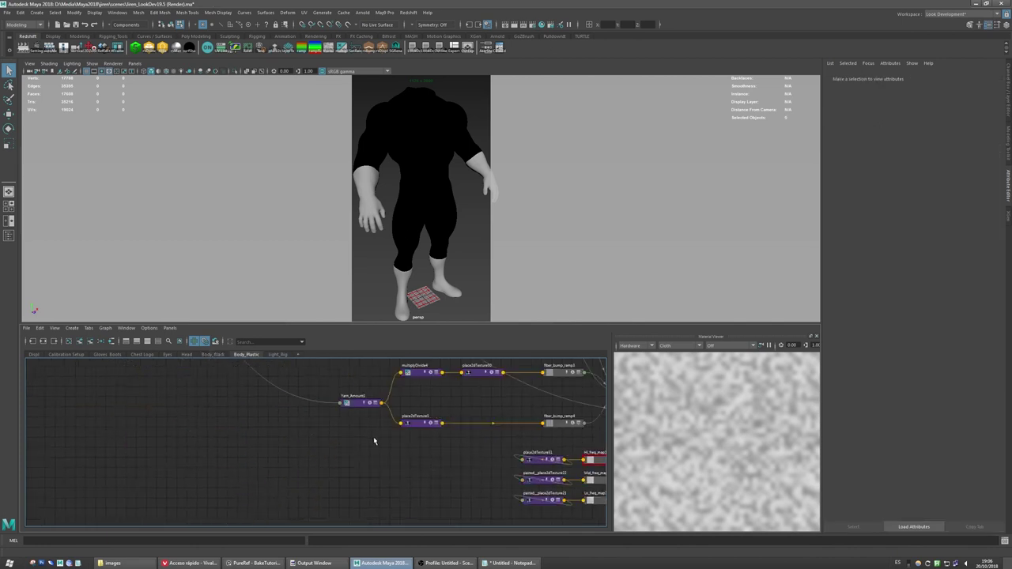
pyautogui.scroll(-5, 373, 439)
pyautogui.keyDown('alt'); pyautogui.moveTo(368, 438); pyautogui.dragTo(416, 481, button='middle'); pyautogui.keyUp('alt')
pyautogui.scroll(5, 359, 425)
pyautogui.scroll(3, 359, 424)
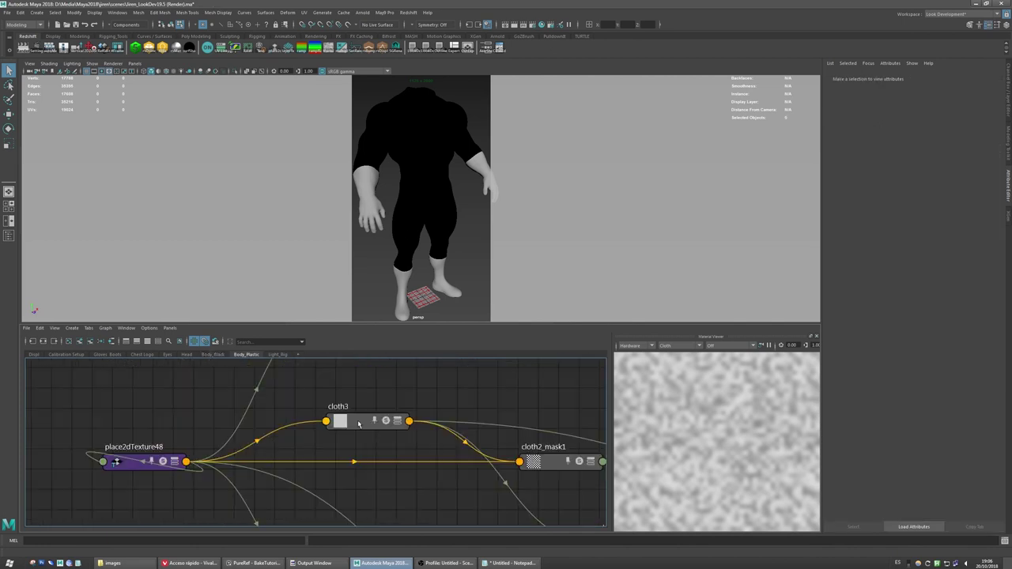
pyautogui.click(360, 423)
pyautogui.click(848, 251)
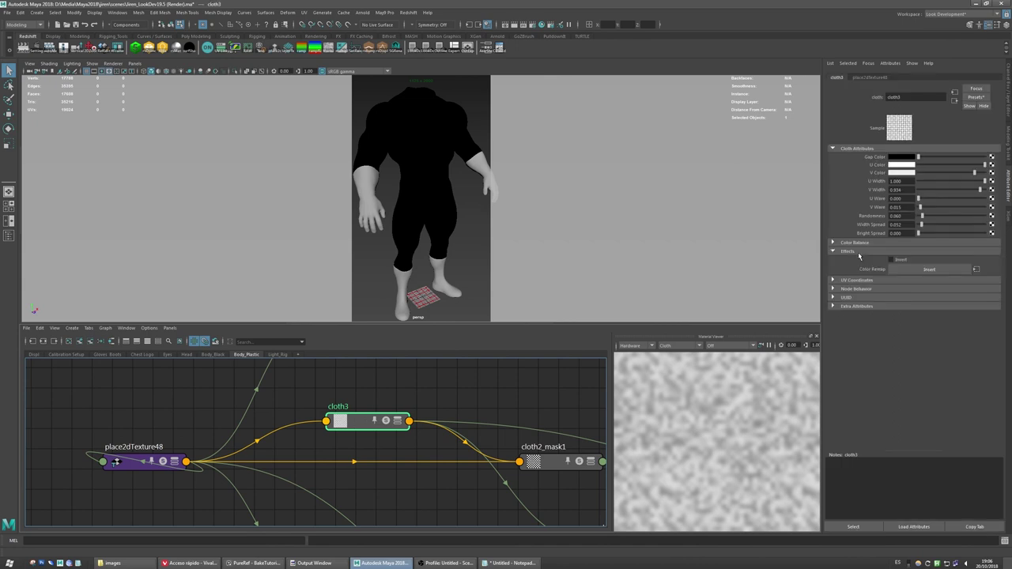
pyautogui.click(858, 243)
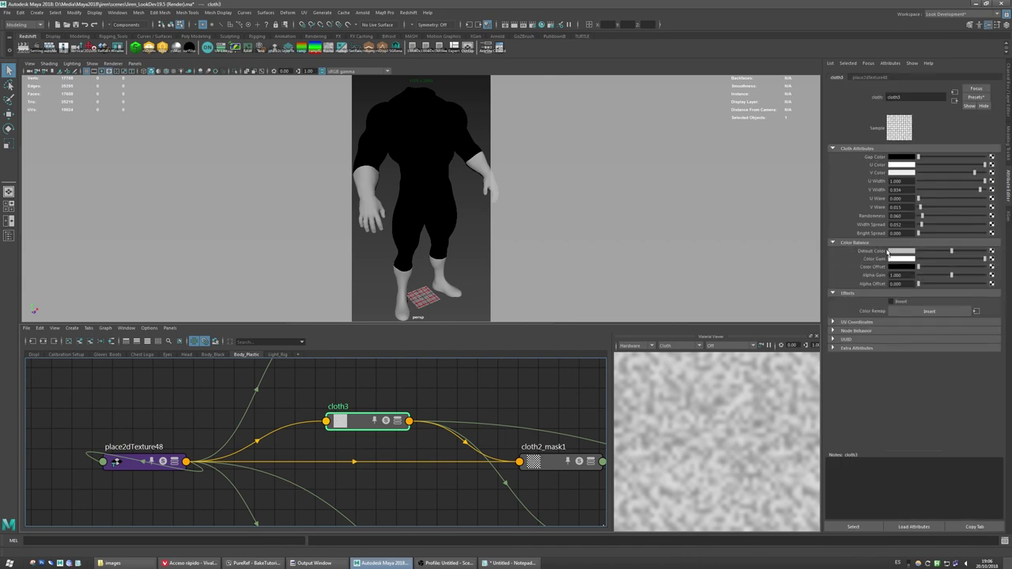
pyautogui.click(864, 322)
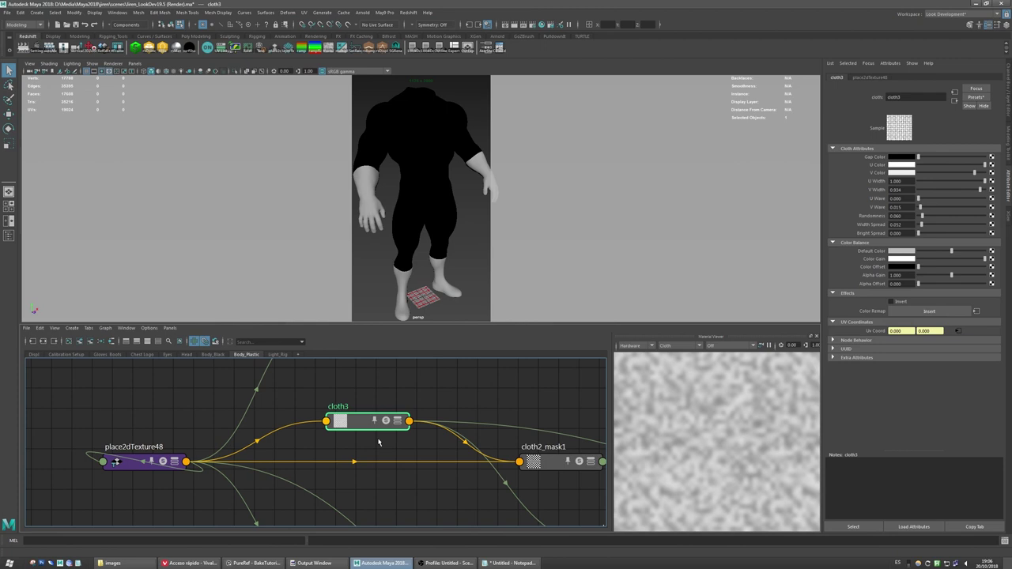
# Step: Switch to PureRef and inspect the red fabric on the character reference image up close
pyautogui.click(253, 563)
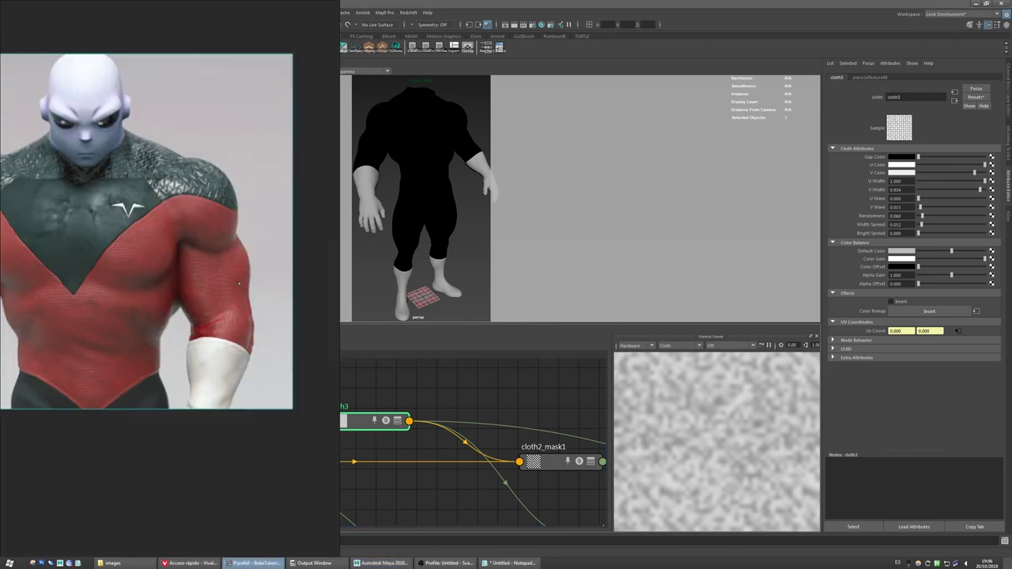
pyautogui.scroll(5, 239, 283)
pyautogui.scroll(-3, 257, 323)
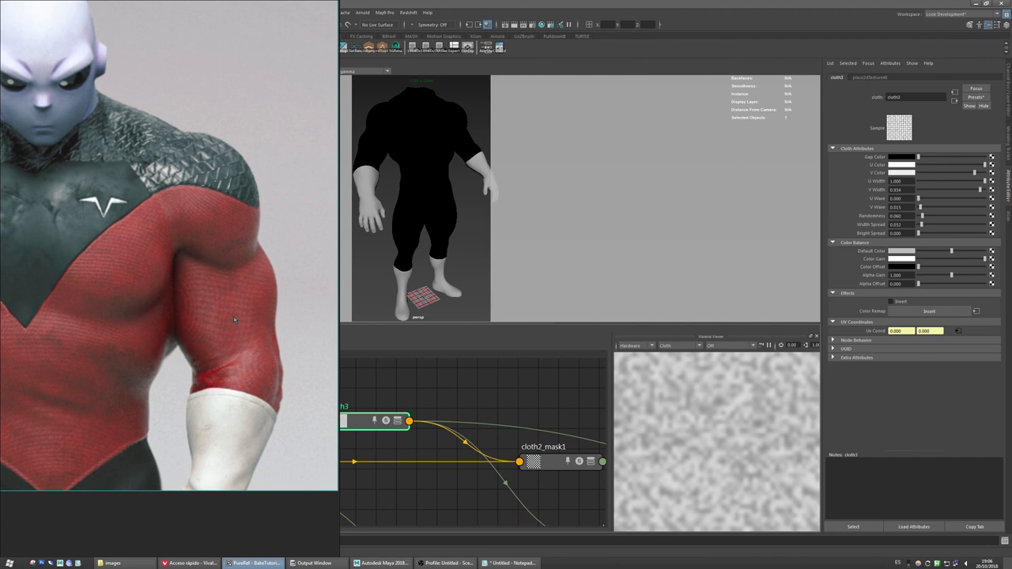
# Step: Inspect the red sleeve fabric more closely, then return to Maya and review the Redshift sampling options in the render settings
pyautogui.scroll(3, 234, 316)
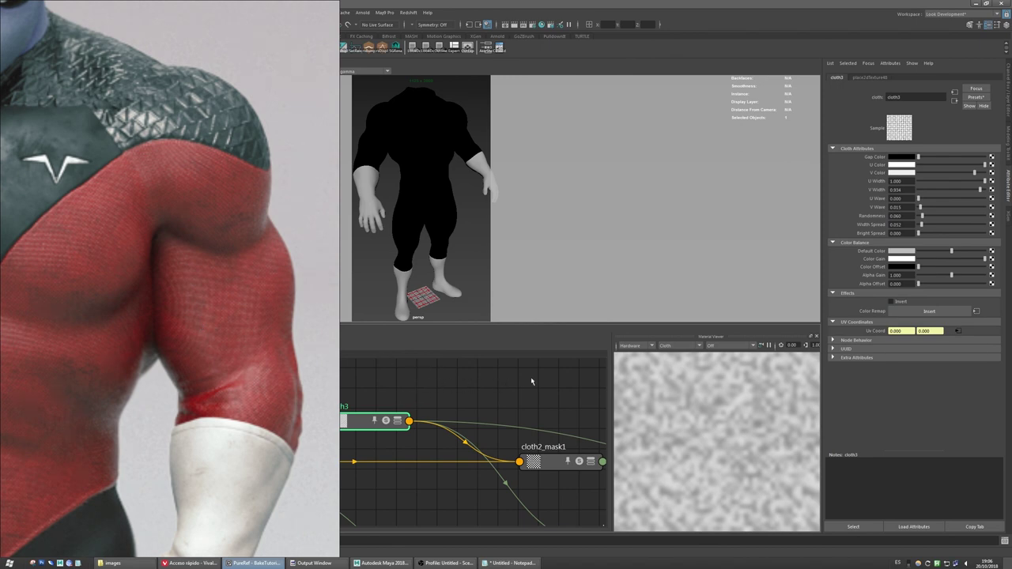
pyautogui.click(461, 383)
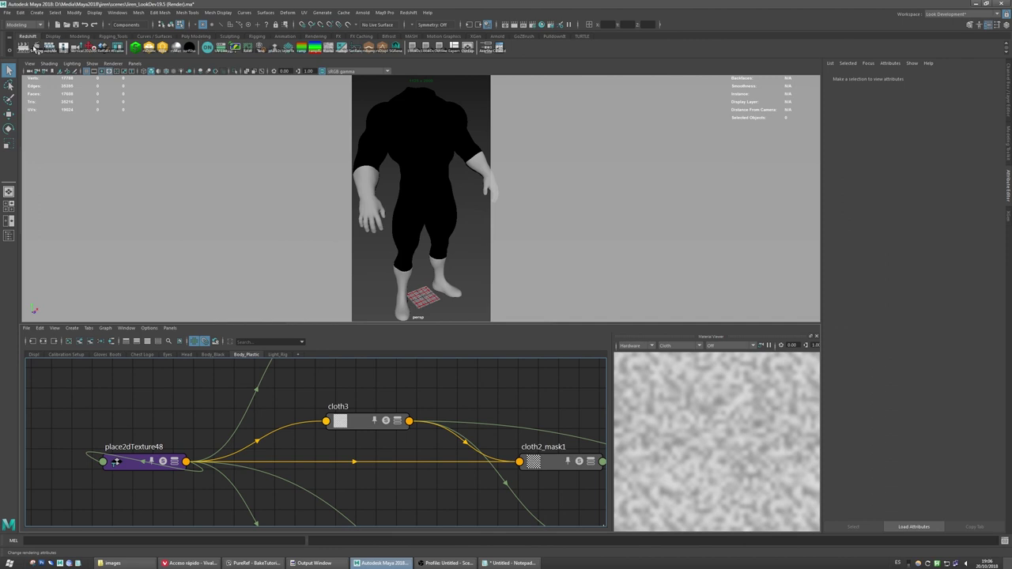
pyautogui.click(37, 49)
pyautogui.click(248, 81)
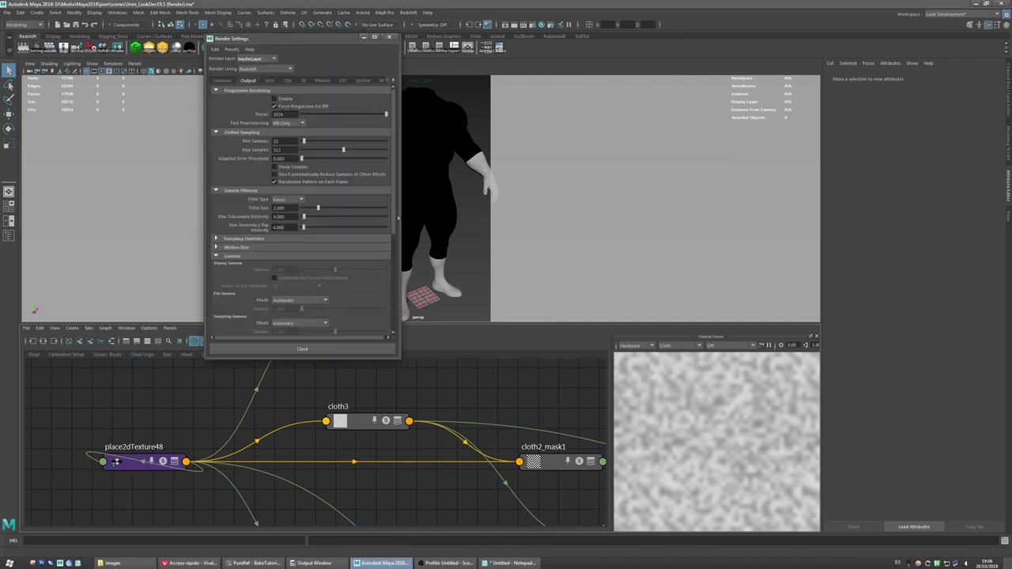
pyautogui.scroll(-3, 396, 207)
pyautogui.scroll(3, 396, 207)
pyautogui.click(389, 37)
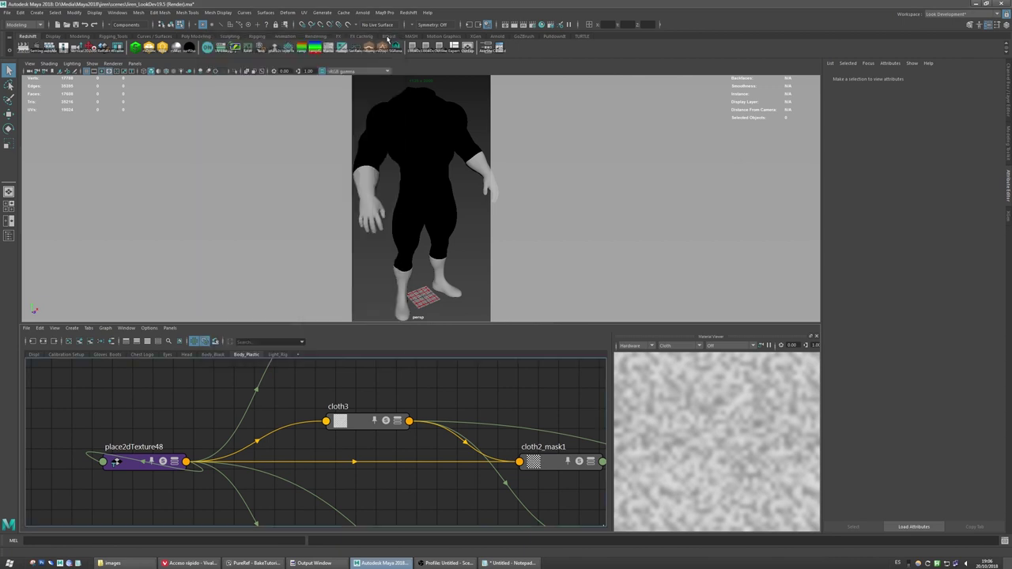
# Step: Create a 2D noise texture in the Body_Black graph, in the empty area beside the displacement inputs
pyautogui.click(213, 355)
pyautogui.keyDown('alt'); pyautogui.moveTo(331, 412); pyautogui.dragTo(266, 399, button='middle'); pyautogui.keyUp('alt')
pyautogui.scroll(-3, 320, 415)
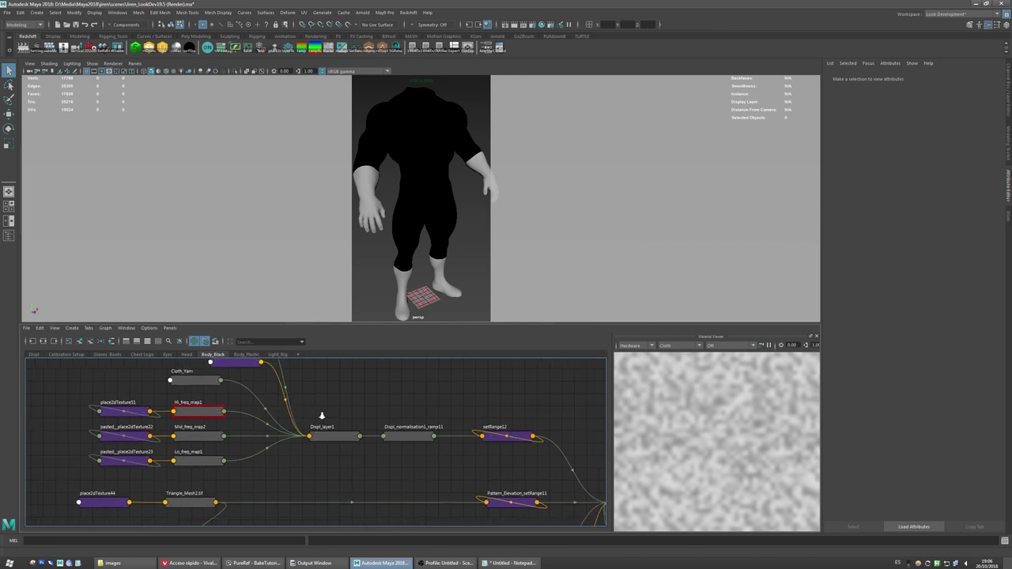
pyautogui.keyDown('alt'); pyautogui.moveTo(303, 406); pyautogui.dragTo(329, 428, button='middle'); pyautogui.keyUp('alt')
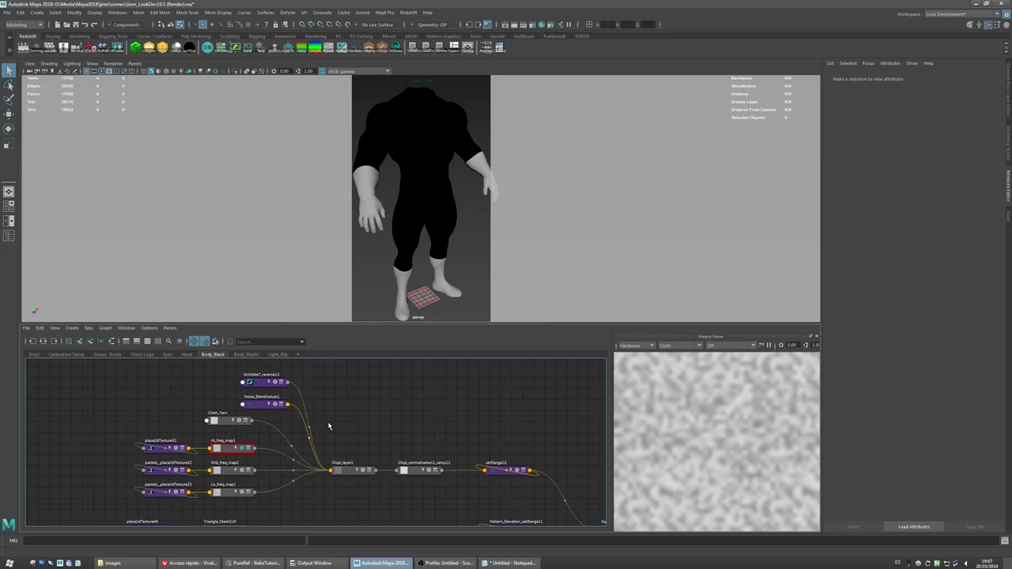
pyautogui.keyDown('alt'); pyautogui.moveTo(329, 427); pyautogui.dragTo(420, 455, button='middle'); pyautogui.keyUp('alt')
pyautogui.press('Tab')
pyautogui.write('nois')
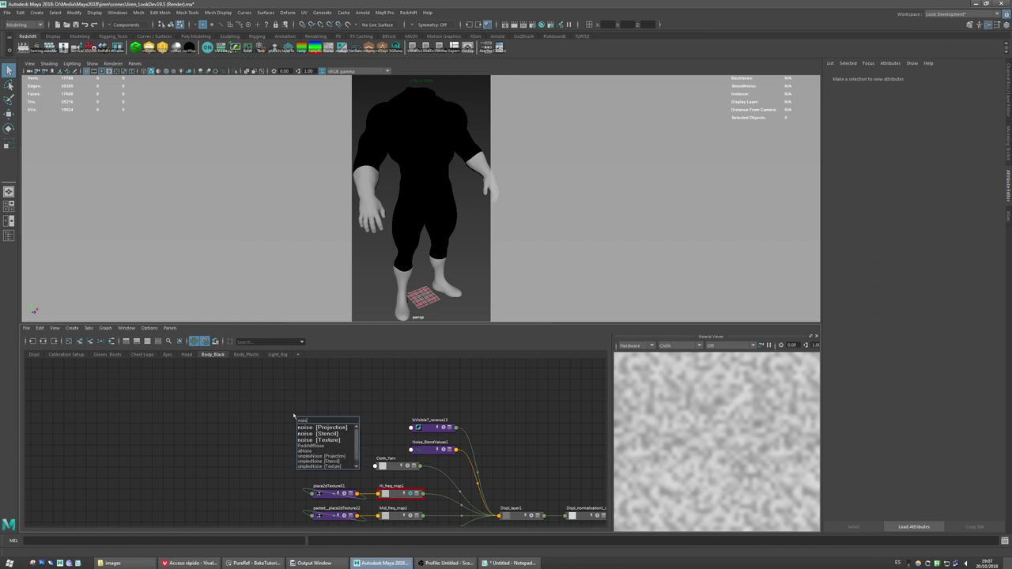
pyautogui.write('e')
pyautogui.press('Down')
pyautogui.press('Down')
pyautogui.press('Return')
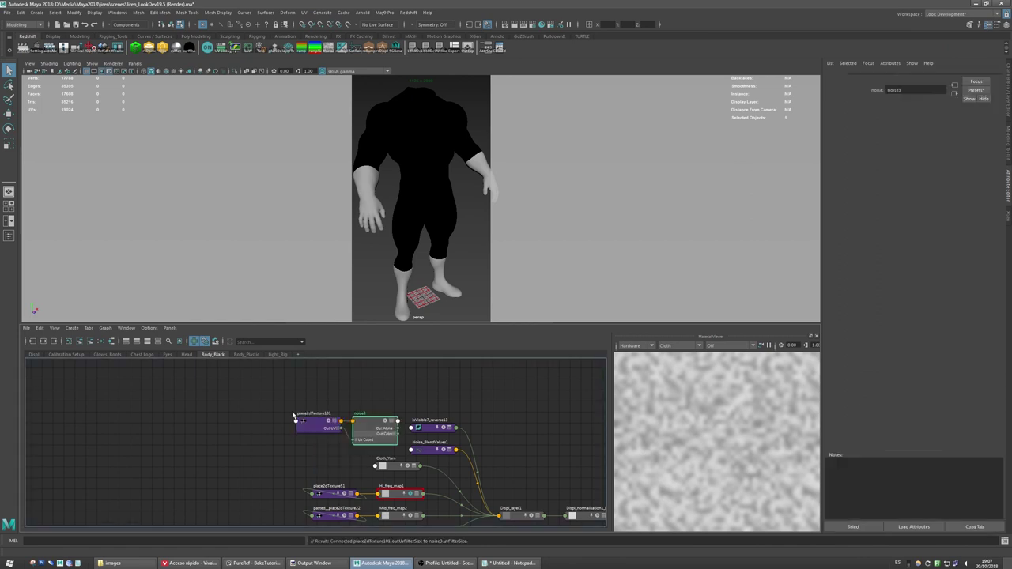
# Step: Move the new noise texture and its placement node clear of the network and replace its attributes with the Organic-Sparkle preset
pyautogui.moveTo(276, 392); pyautogui.dragTo(309, 423)
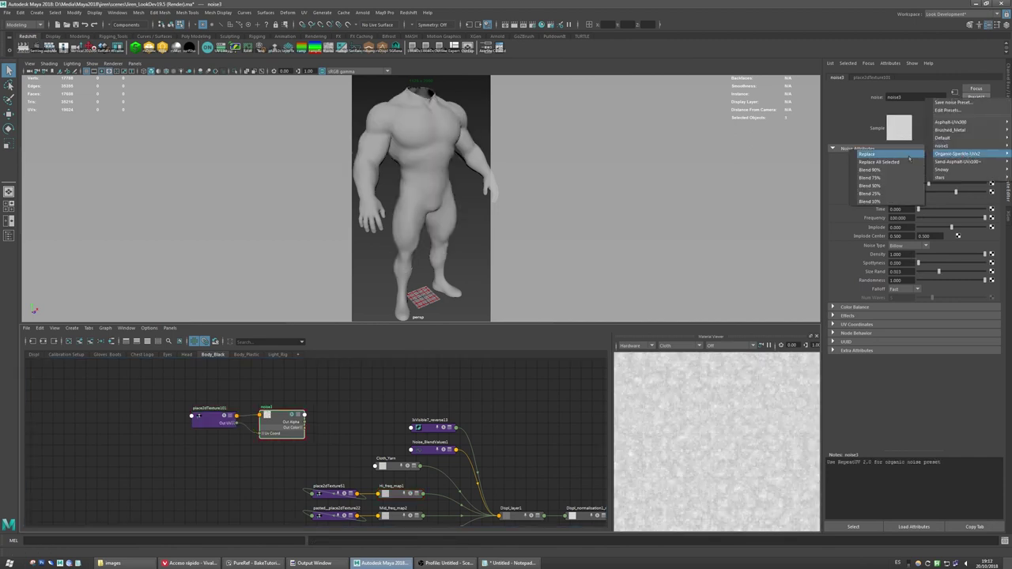
pyautogui.click(895, 156)
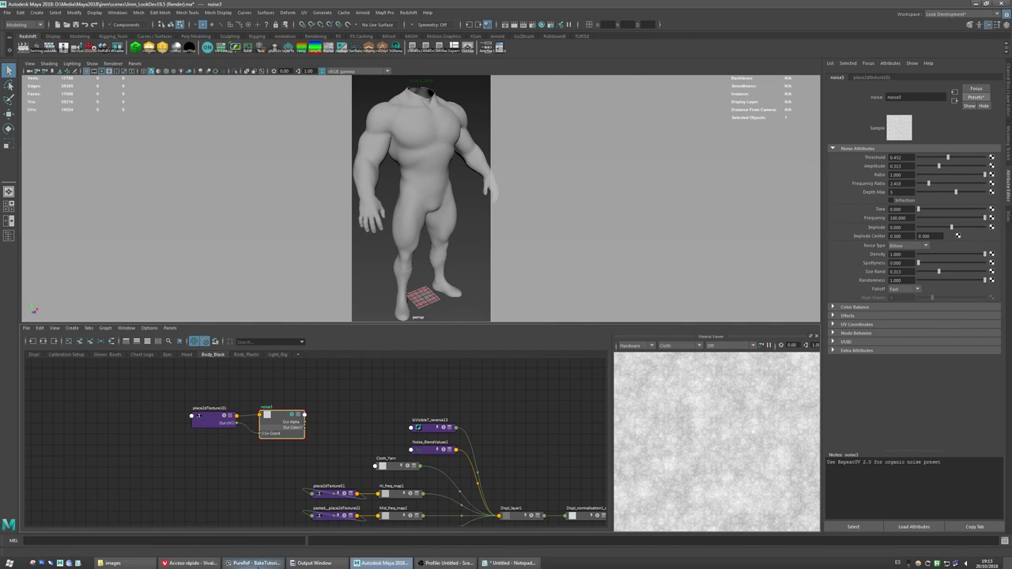
# Step: Switch to PureRef and inspect the fine skin texture around the cheek and nose on the close-up face reference
pyautogui.click(248, 563)
pyautogui.scroll(-5, 237, 333)
pyautogui.moveTo(292, 66); pyautogui.dragTo(145, 257, button='middle')
pyautogui.scroll(8, 158, 276)
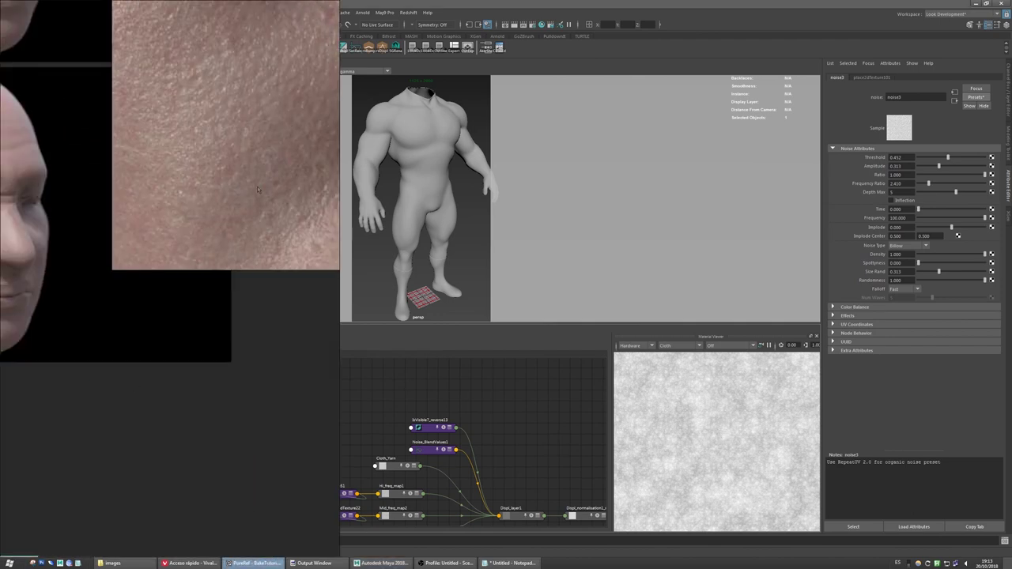
pyautogui.scroll(2, 179, 307)
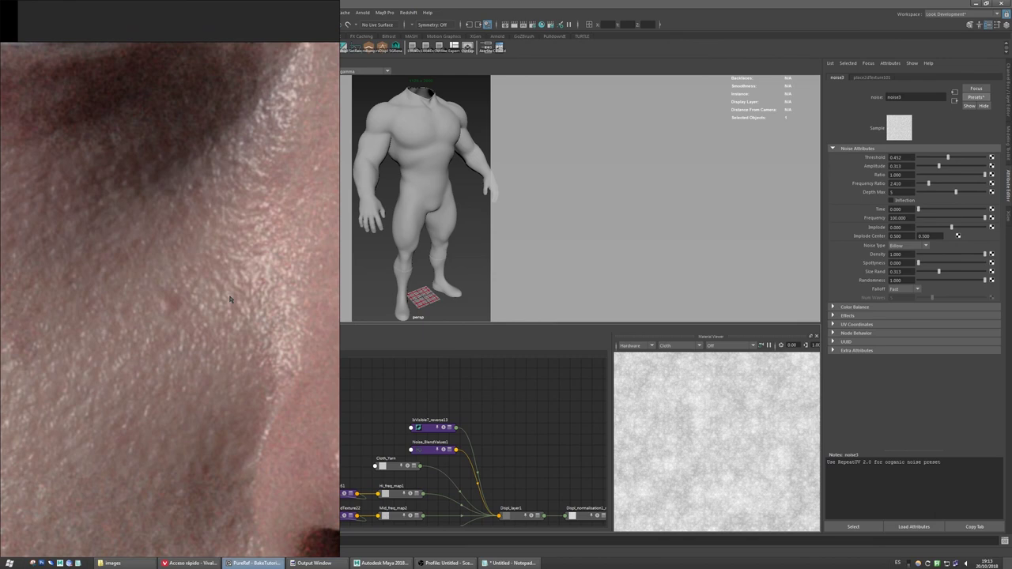
pyautogui.moveTo(62, 266); pyautogui.dragTo(185, 269, button='middle')
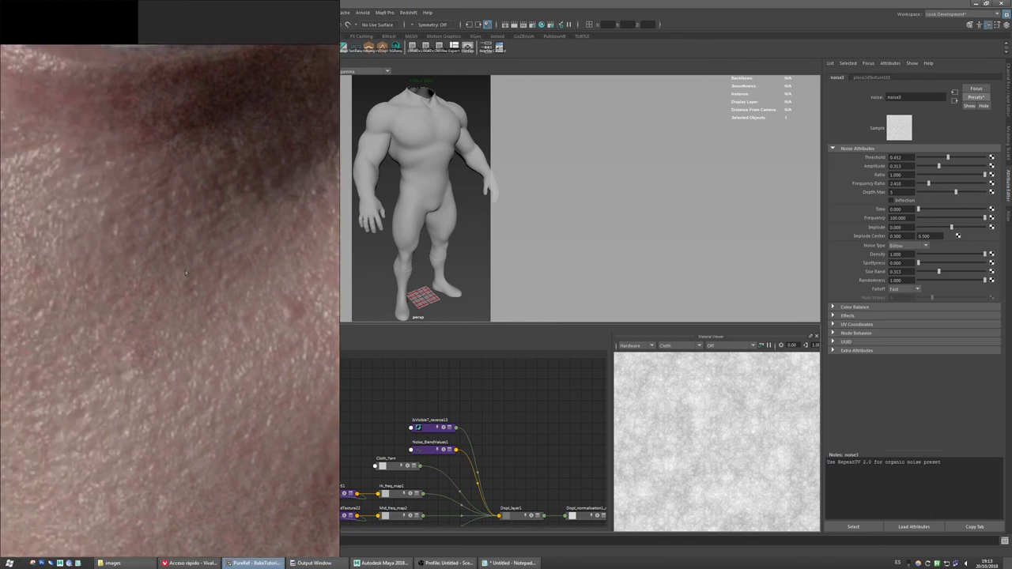
pyautogui.moveTo(16, 233); pyautogui.dragTo(129, 240, button='middle')
pyautogui.scroll(5, 229, 287)
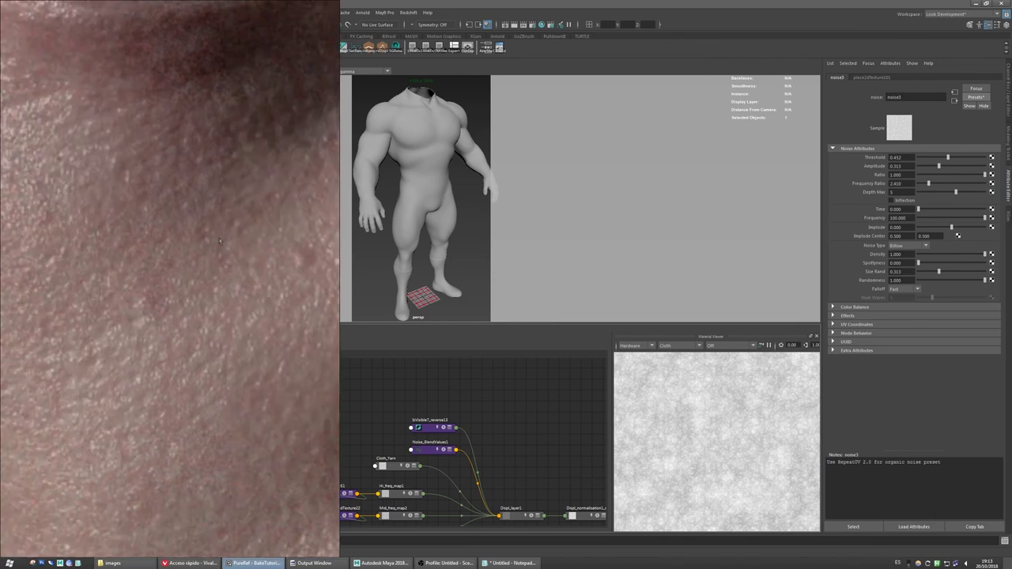
pyautogui.moveTo(235, 218); pyautogui.dragTo(211, 244, button='middle')
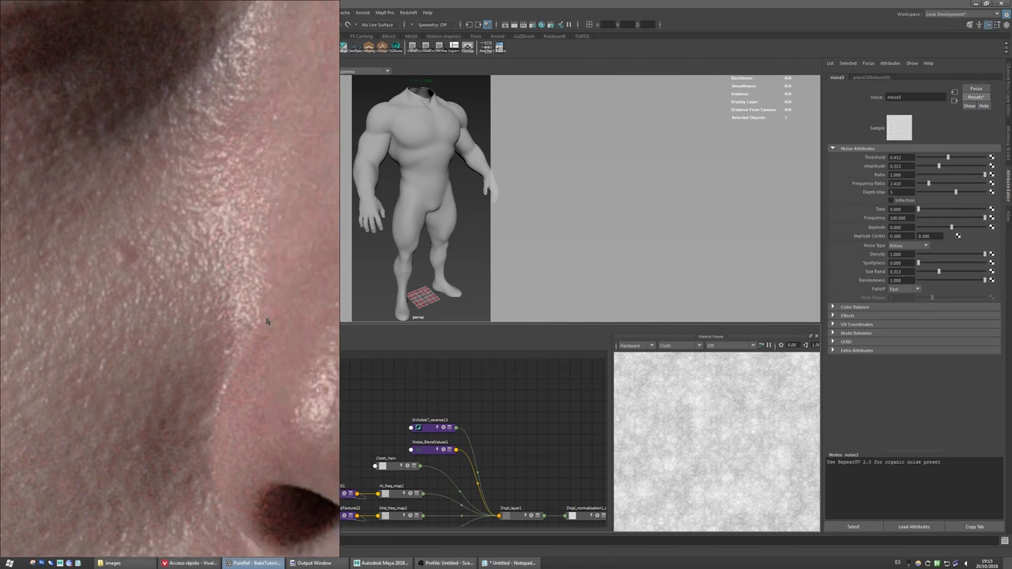
pyautogui.scroll(-2, 255, 316)
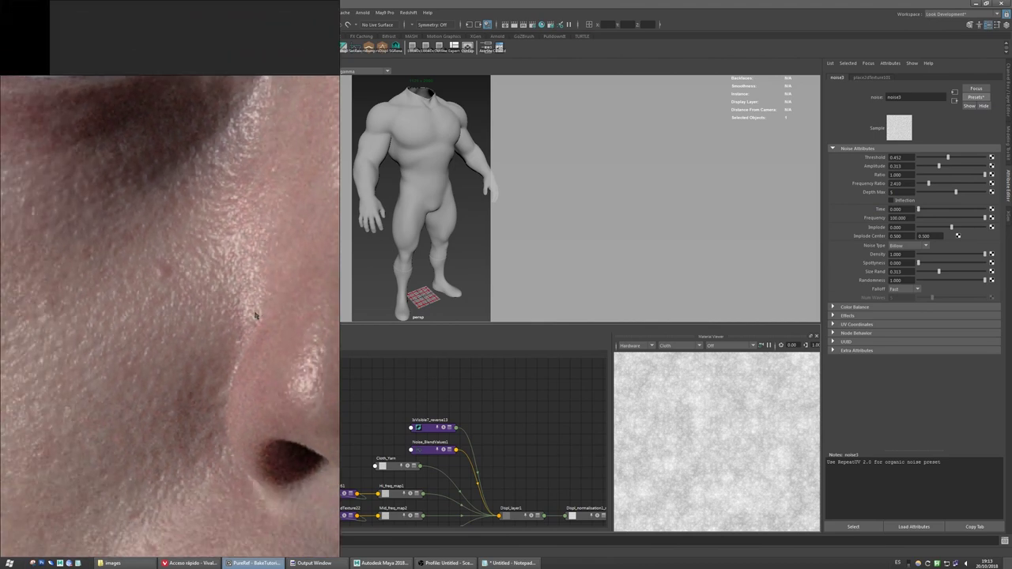
# Step: Return to Maya and review the noise3 texture with its Color Balance and Effects sections expanded, checking the Filter attribute
pyautogui.click(470, 403)
pyautogui.click(275, 415)
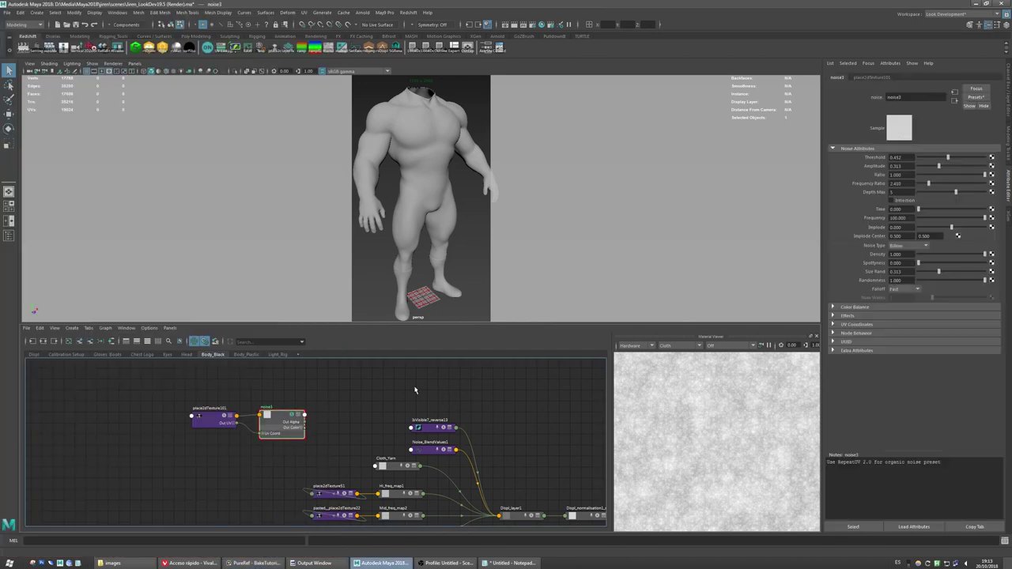
pyautogui.click(850, 308)
pyautogui.click(886, 365)
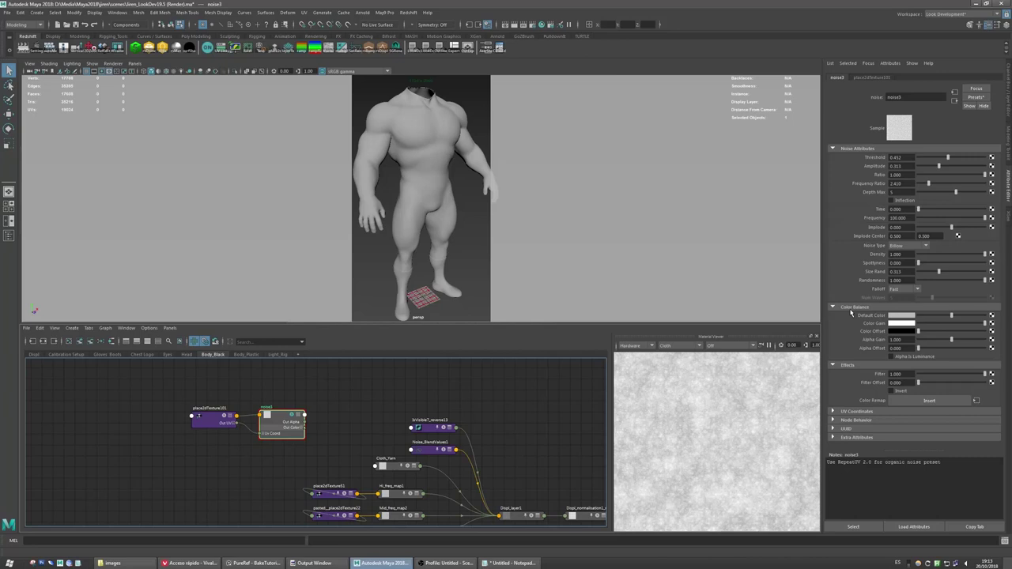
pyautogui.moveTo(984, 375)
pyautogui.mouseDown()
pyautogui.moveTo(938, 376)
pyautogui.moveTo(996, 378)
pyautogui.mouseUp()
pyautogui.click(372, 416)
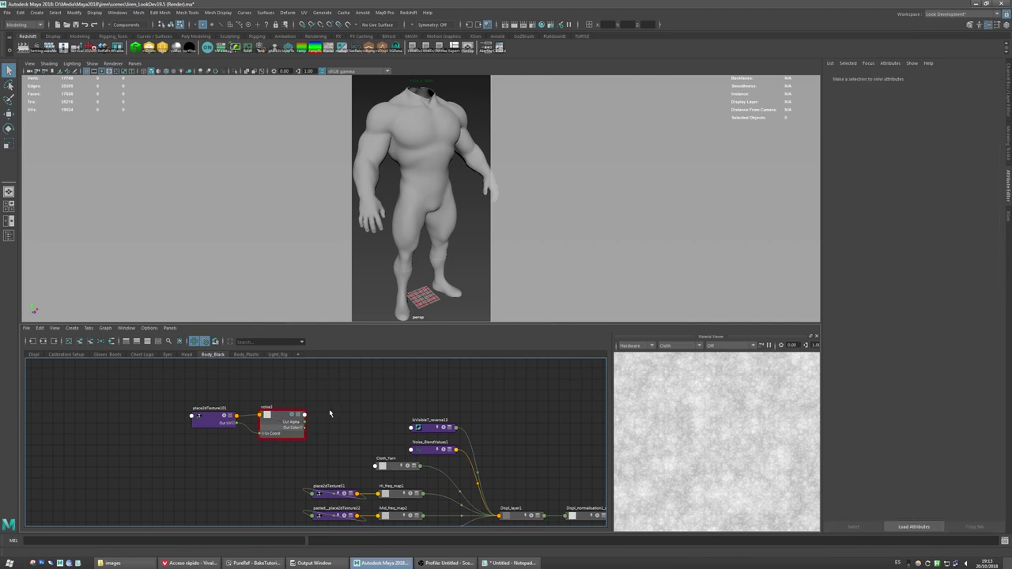
pyautogui.keyDown('alt'); pyautogui.moveTo(345, 417); pyautogui.dragTo(254, 401, button='middle'); pyautogui.keyUp('alt')
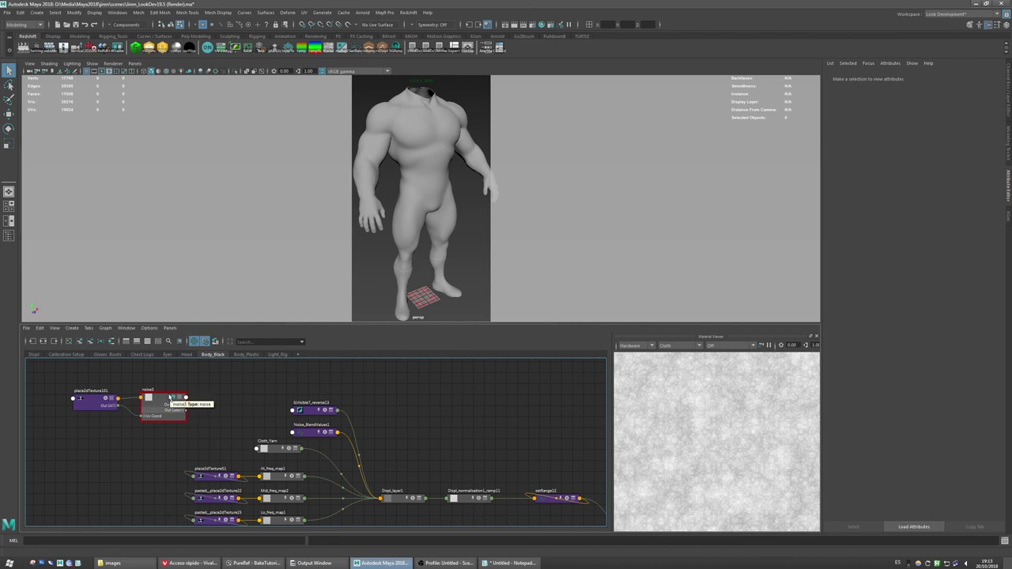
pyautogui.click(162, 404)
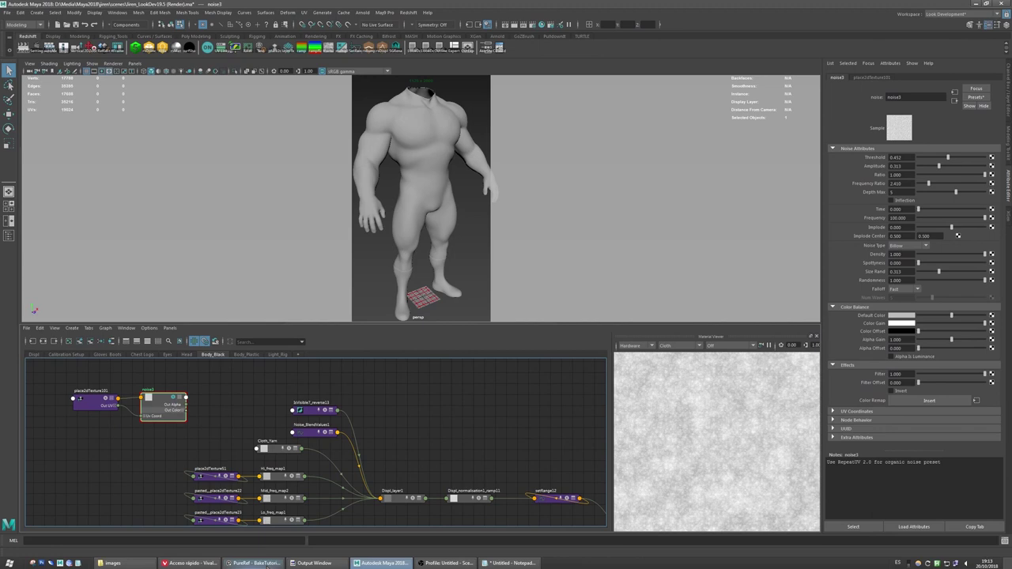
# Step: Switch to PureRef and compare the skin detail and highlights across the stacked bald-head renders
pyautogui.click(255, 563)
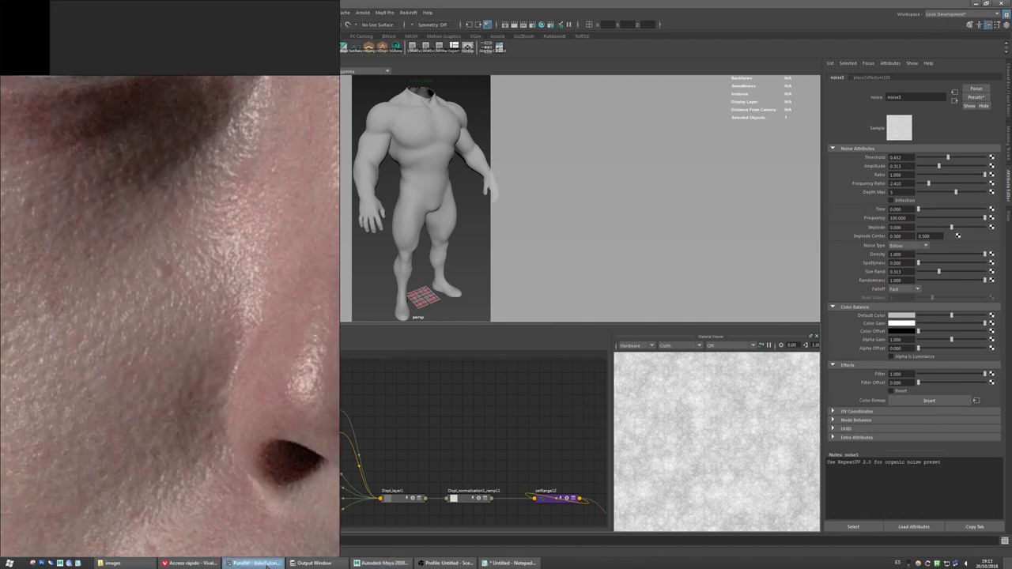
pyautogui.scroll(-3, 158, 316)
pyautogui.scroll(-2, 218, 313)
pyautogui.scroll(5, 217, 313)
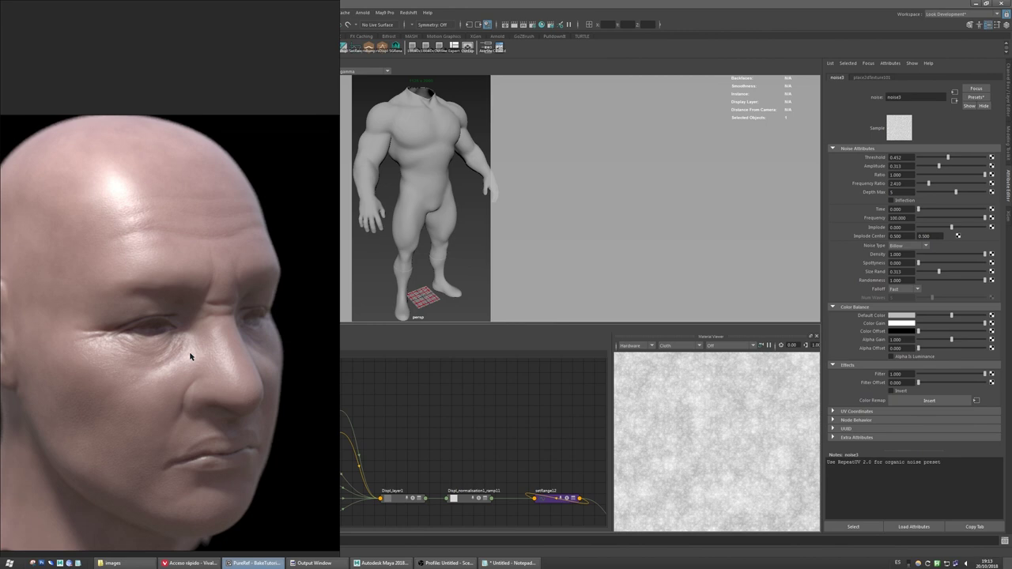
pyautogui.scroll(1, 198, 350)
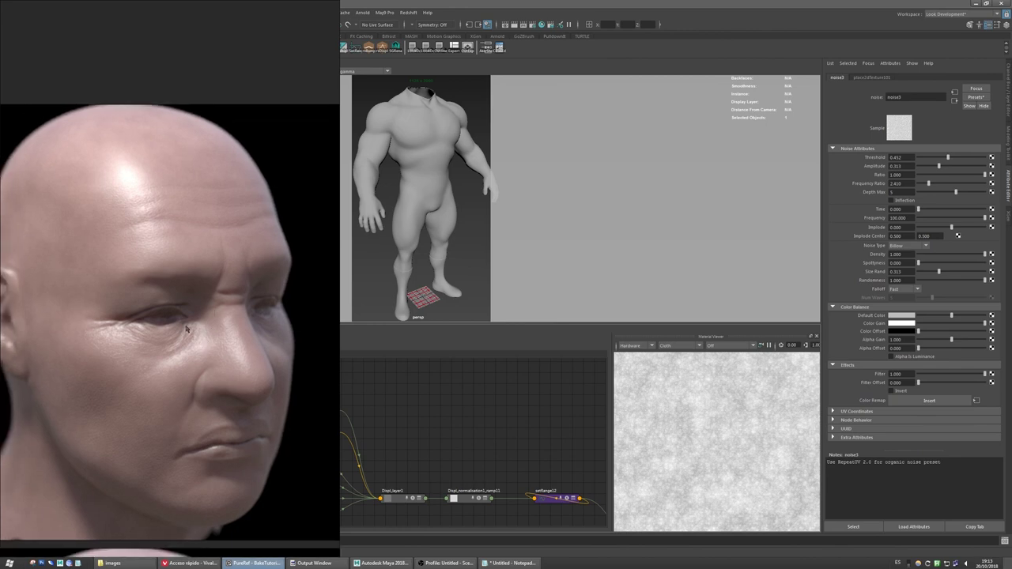
pyautogui.moveTo(237, 362); pyautogui.dragTo(237, 345, button='middle')
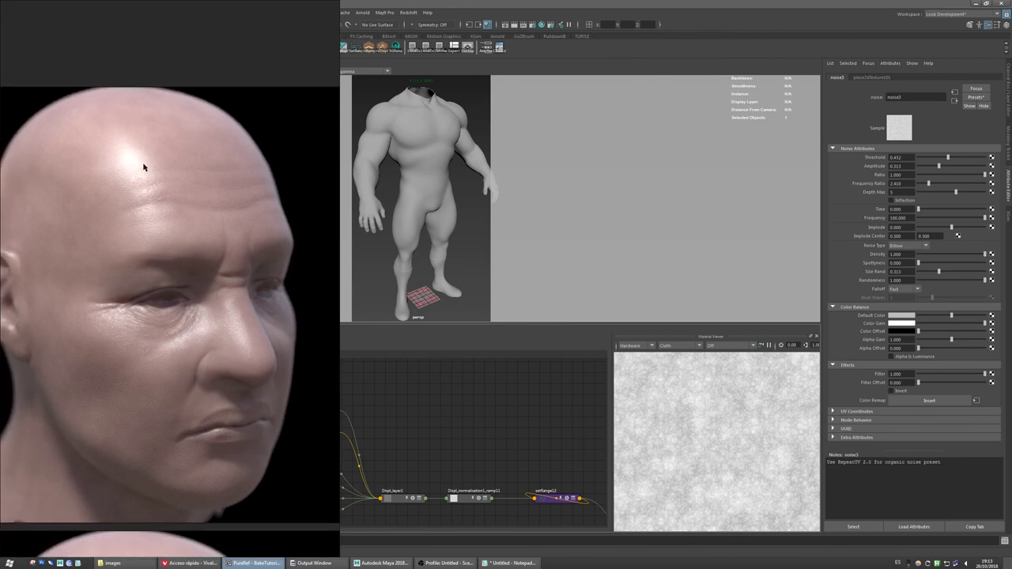
pyautogui.moveTo(225, 402); pyautogui.dragTo(230, 182, button='middle')
pyautogui.moveTo(203, 495); pyautogui.dragTo(216, 226, button='middle')
pyautogui.moveTo(236, 265); pyautogui.dragTo(221, 323, button='middle')
pyautogui.scroll(3, 210, 325)
pyautogui.scroll(-1, 225, 333)
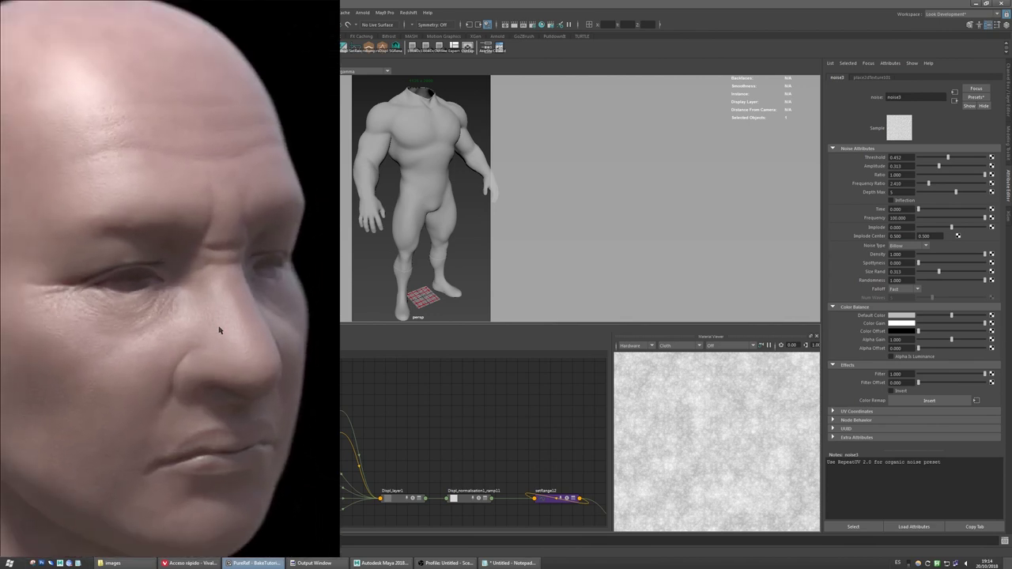
pyautogui.scroll(-2, 232, 315)
pyautogui.scroll(1, 227, 291)
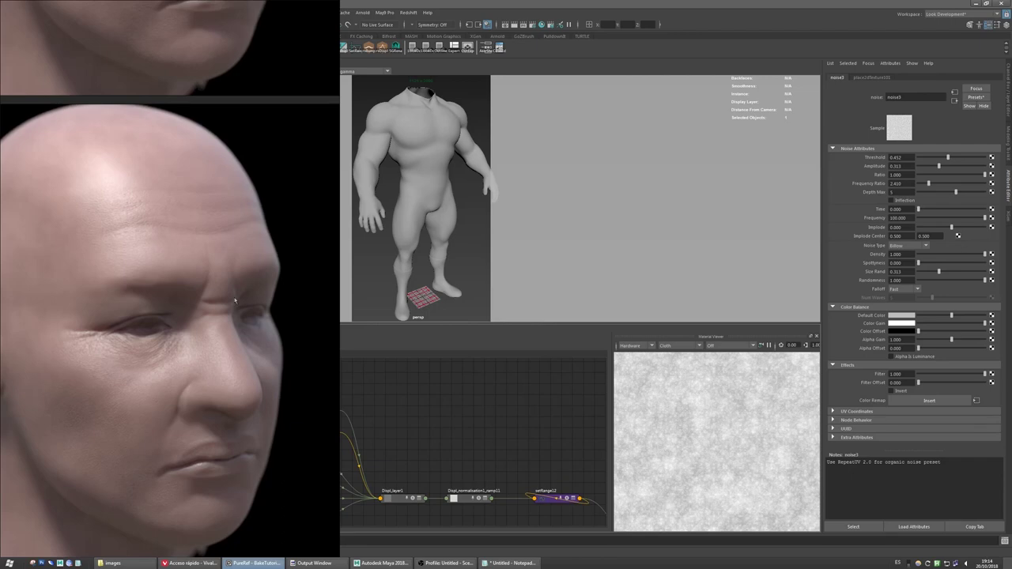
pyautogui.moveTo(235, 300); pyautogui.dragTo(232, 330, button='middle')
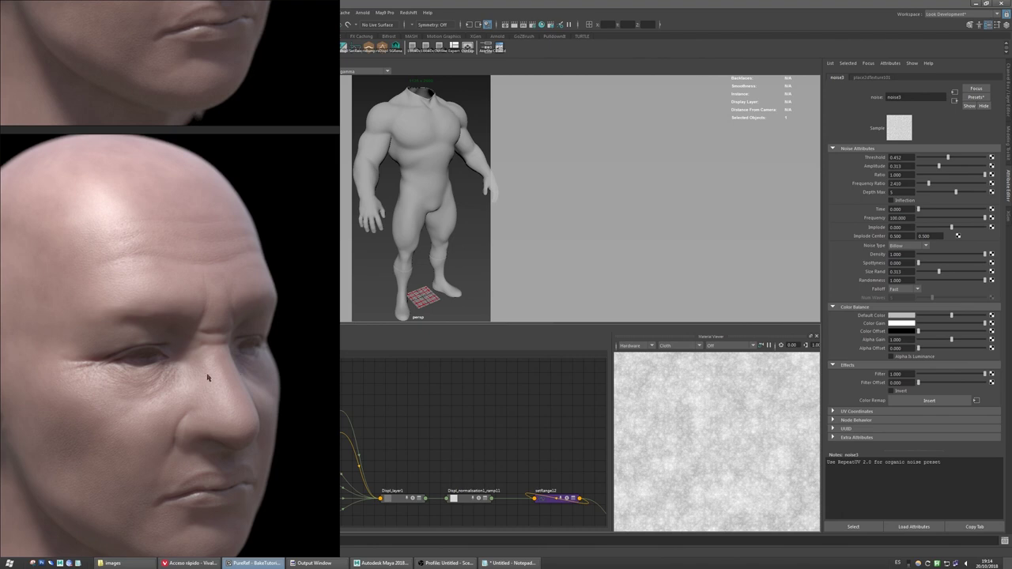
# Step: Return to Maya's Body_Black graph and look up the Redshift baking commands without running any
pyautogui.click(394, 412)
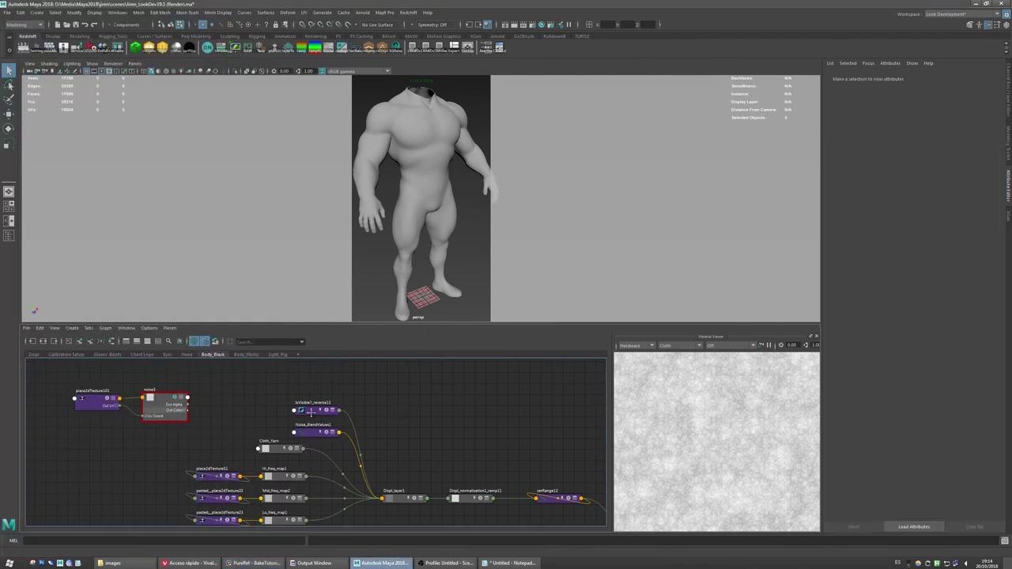
pyautogui.keyDown('alt'); pyautogui.moveTo(182, 413); pyautogui.dragTo(209, 408, button='middle'); pyautogui.keyUp('alt')
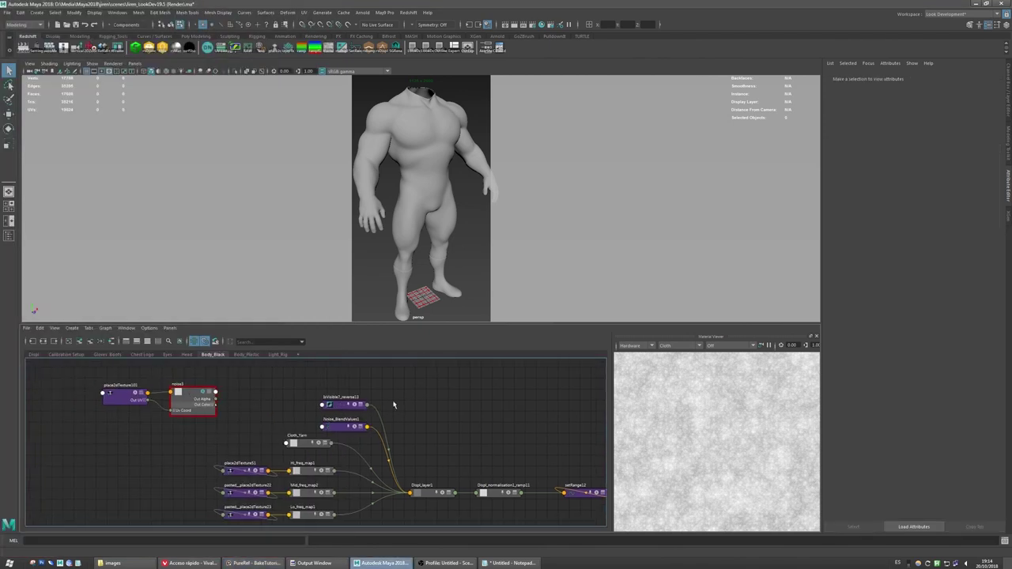
pyautogui.keyDown('alt'); pyautogui.moveTo(394, 405); pyautogui.dragTo(364, 427, button='middle'); pyautogui.keyUp('alt')
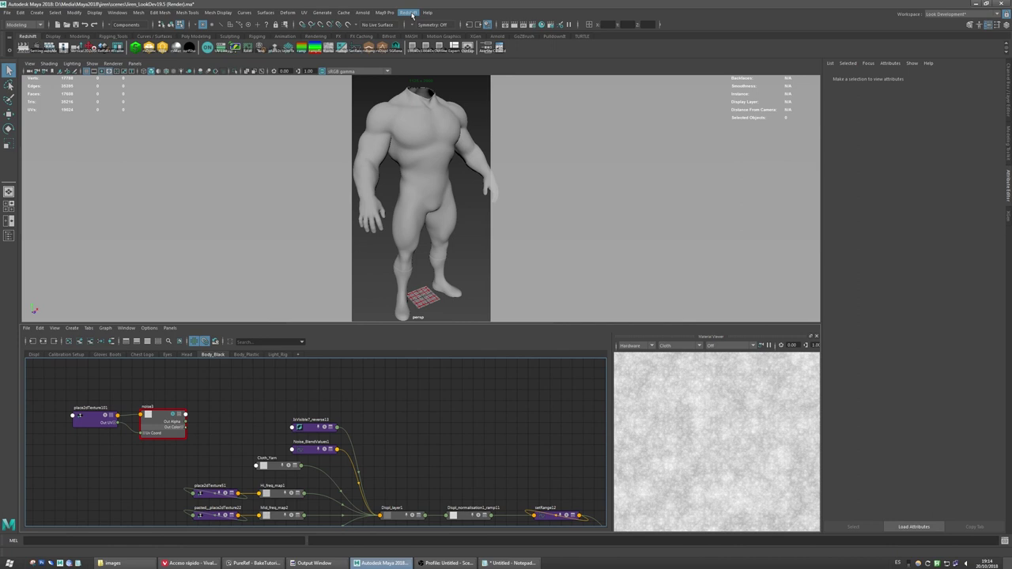
pyautogui.click(408, 13)
pyautogui.moveTo(471, 84)
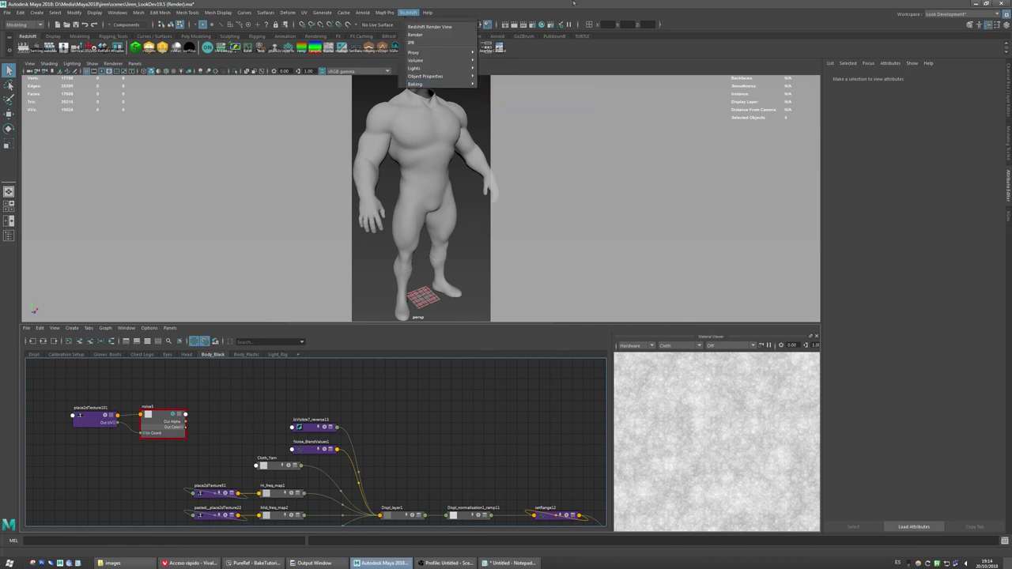
pyautogui.click(323, 399)
# Step: Examine the Body_Black displacement chain from Displ_layer1 through the ramp and setRange12 to the masked layered texture and displacement node
pyautogui.keyDown('alt'); pyautogui.moveTo(419, 435); pyautogui.dragTo(296, 392, button='middle'); pyautogui.keyUp('alt')
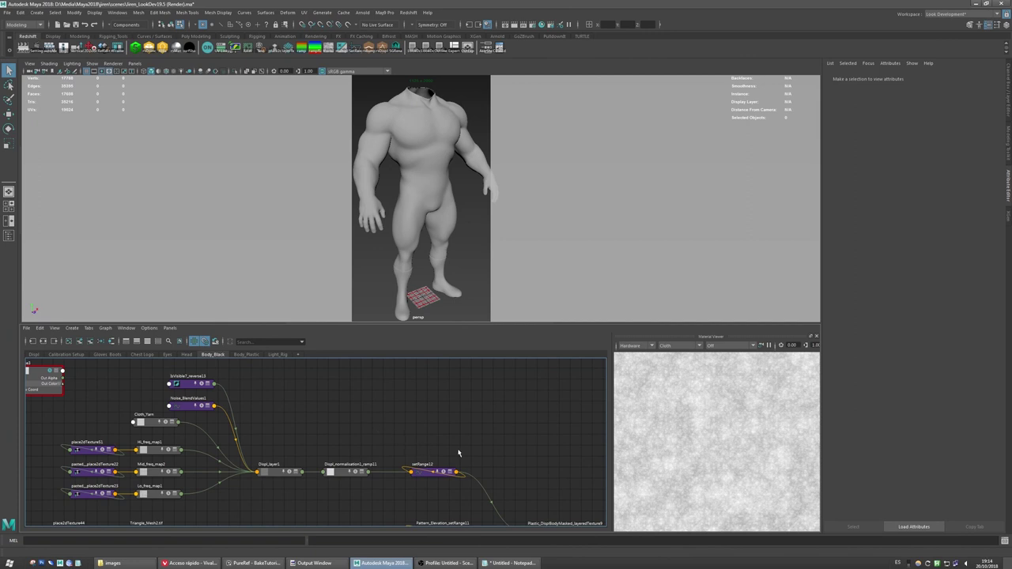
pyautogui.keyDown('alt'); pyautogui.moveTo(458, 453); pyautogui.dragTo(371, 401, button='middle'); pyautogui.keyUp('alt')
pyautogui.scroll(-2, 424, 416)
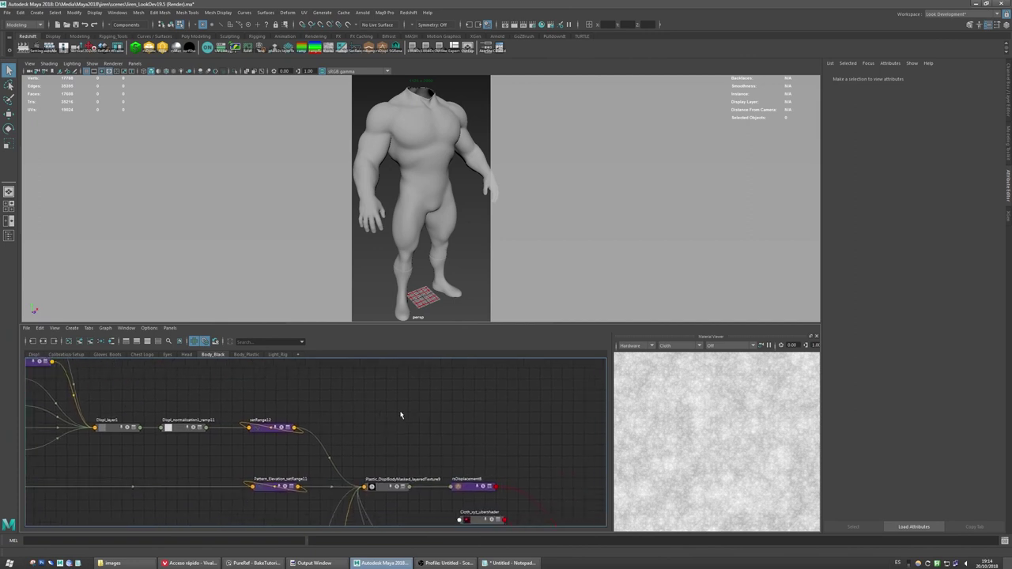
pyautogui.scroll(-1, 374, 423)
pyautogui.scroll(3, 362, 432)
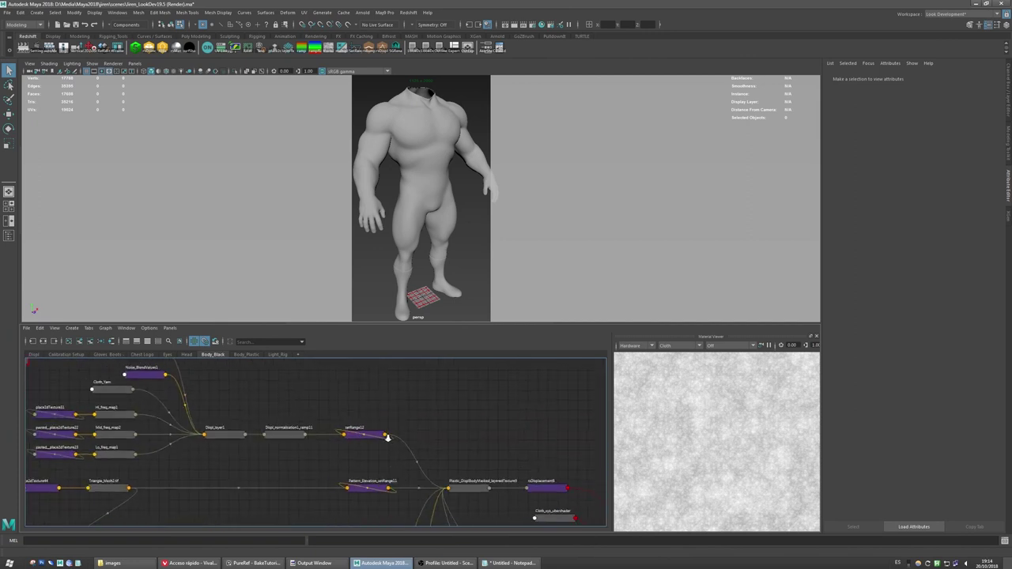
# Step: Create a surface shader in the Body_Black graph and connect Plastic_DisplBodyMasked_layeredTexture9 to its Out Color
pyautogui.keyDown('alt'); pyautogui.moveTo(356, 424); pyautogui.dragTo(310, 418, button='middle'); pyautogui.keyUp('alt')
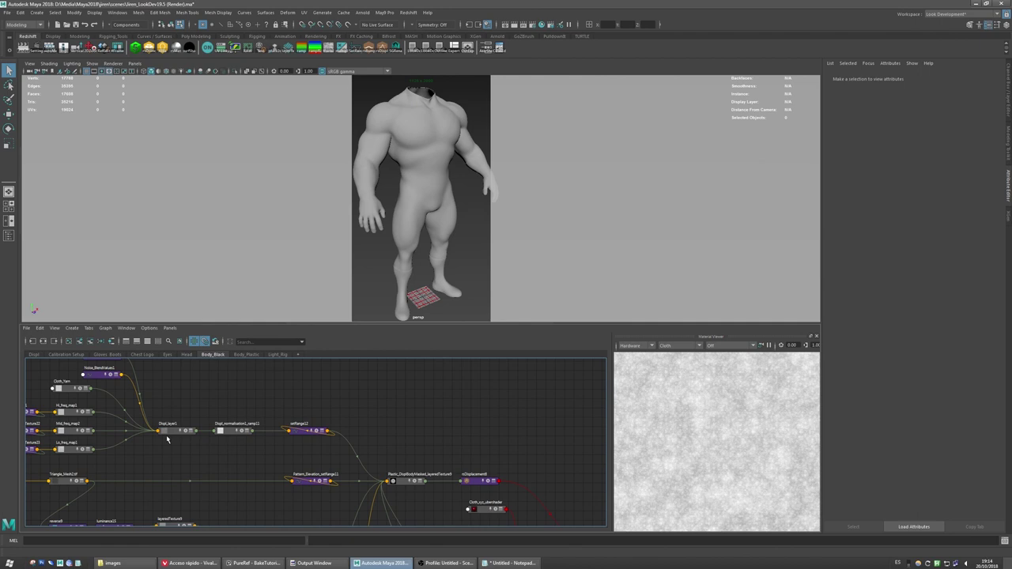
pyautogui.click(189, 50)
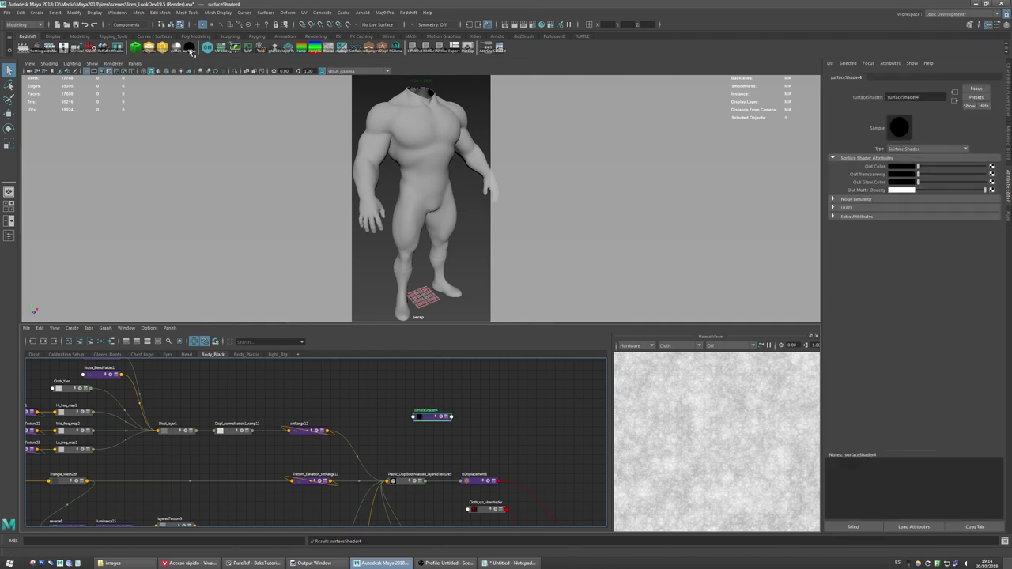
pyautogui.moveTo(432, 417); pyautogui.dragTo(478, 411)
pyautogui.moveTo(425, 481); pyautogui.dragTo(485, 417)
# Step: Switch the Body mesh to object selection and assign surfaceShader4 to it
pyautogui.moveTo(485, 418); pyautogui.dragTo(488, 408, button='right')
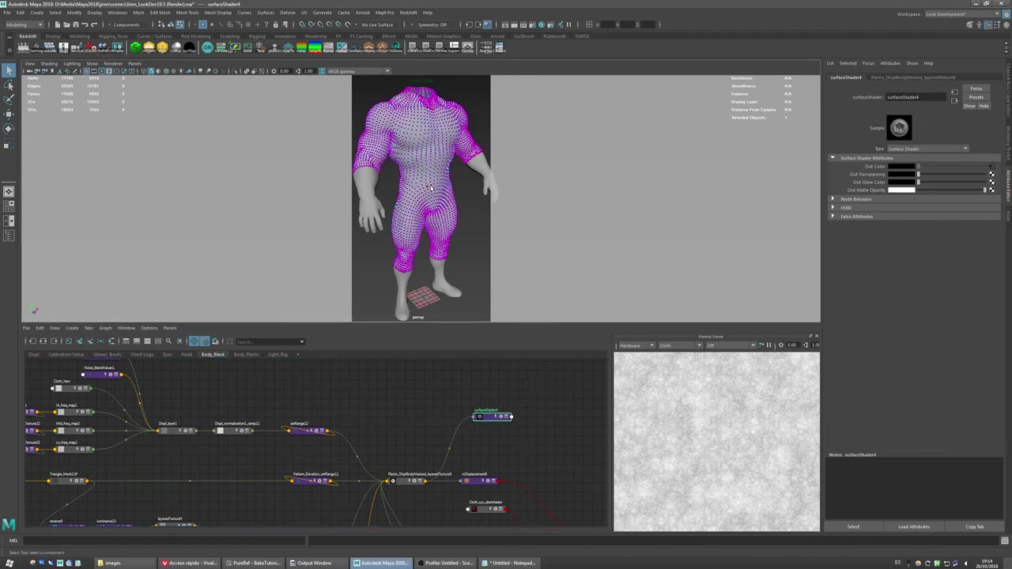
pyautogui.press('F8')
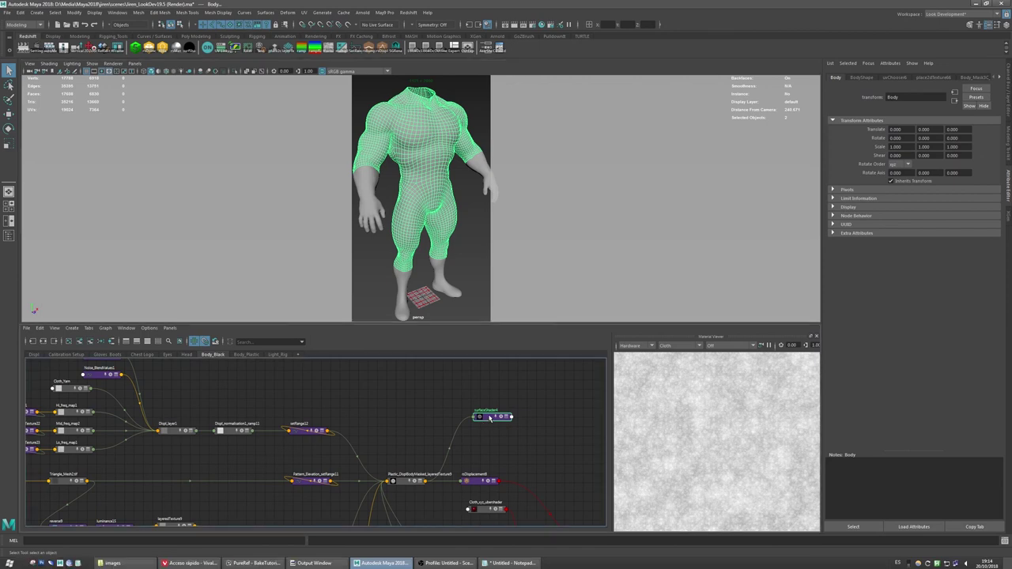
pyautogui.keyDown('alt'); pyautogui.moveTo(490, 419); pyautogui.dragTo(476, 417, button='middle'); pyautogui.keyUp('alt')
pyautogui.moveTo(475, 418); pyautogui.dragTo(474, 405, button='right')
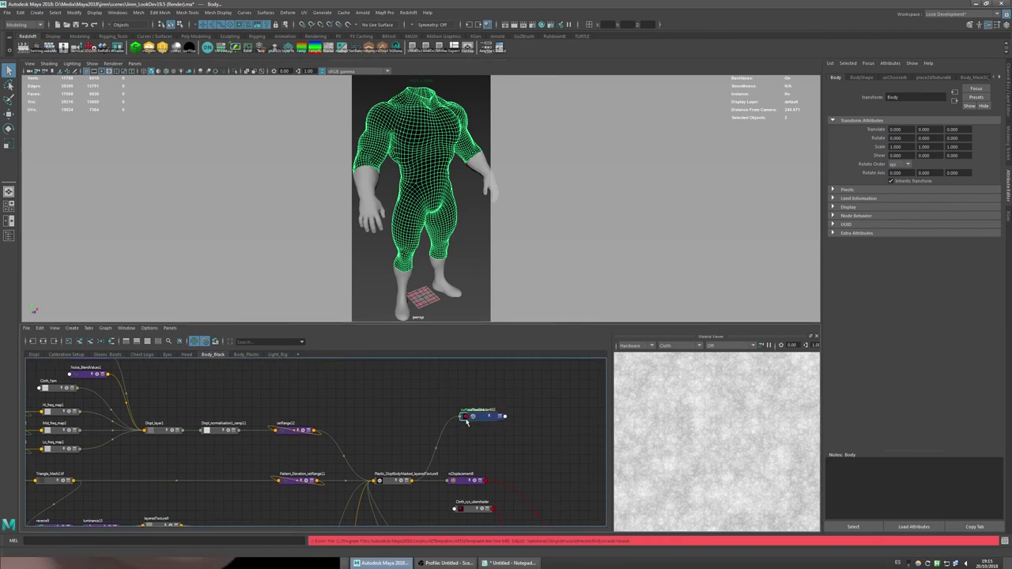
# Step: Render the masked displacement layered texture with Render Texture Range as a 1024 x 1024 TIF named composite, frame 1 only
pyautogui.keyDown('alt'); pyautogui.moveTo(281, 453); pyautogui.dragTo(284, 454, button='middle'); pyautogui.keyUp('alt')
pyautogui.click(393, 483)
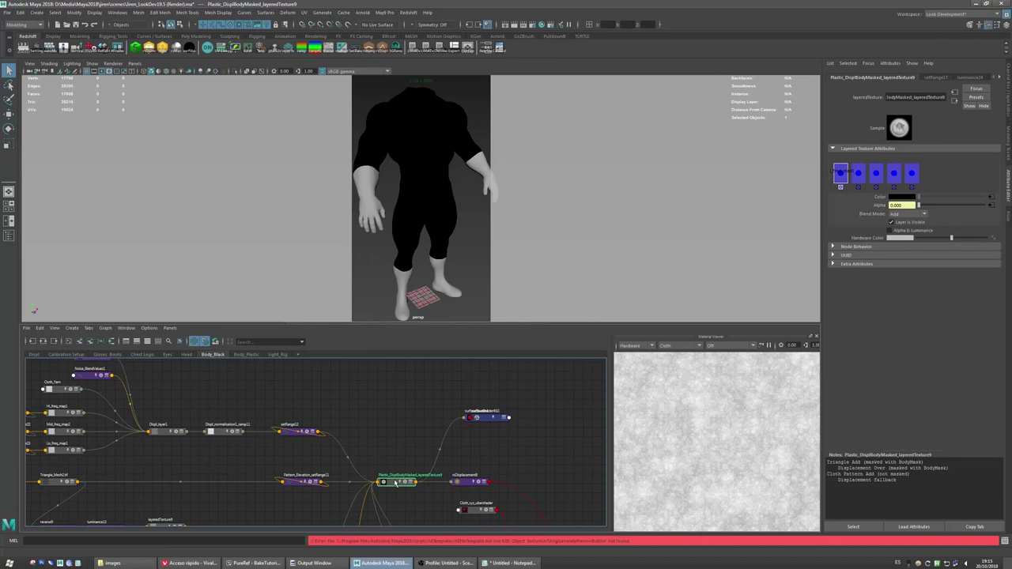
pyautogui.keyDown('alt'); pyautogui.moveTo(405, 439); pyautogui.dragTo(384, 418, button='middle'); pyautogui.keyUp('alt')
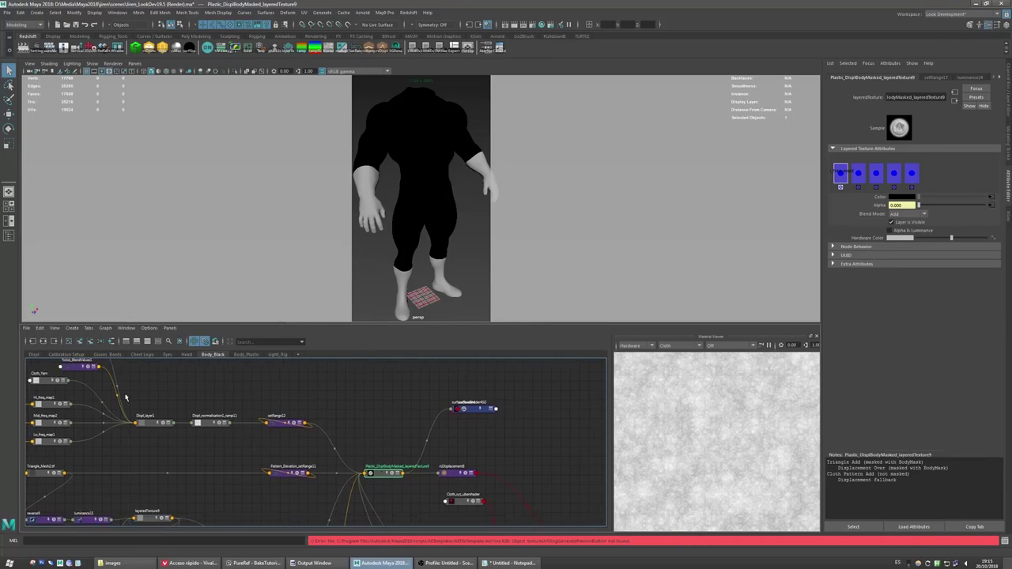
pyautogui.click(40, 327)
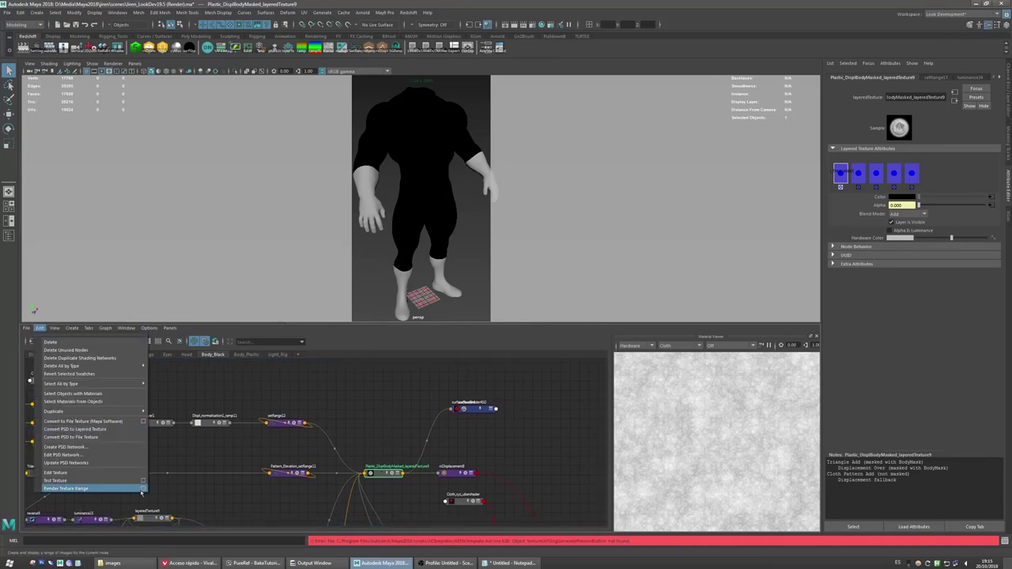
pyautogui.click(143, 490)
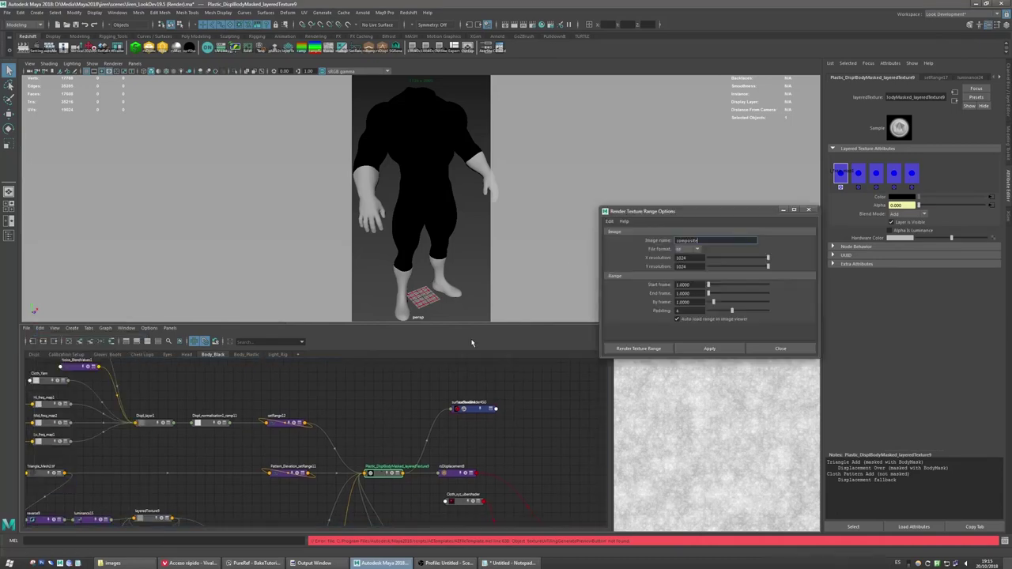
pyautogui.click(711, 350)
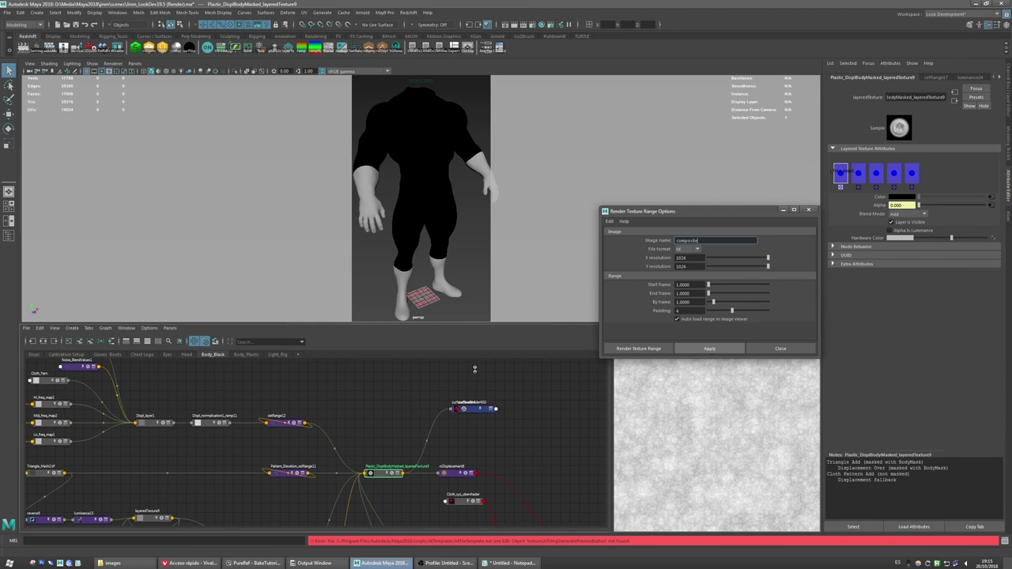
# Step: Switch to the images folder and preview composite.0001.tif in the image viewer, closing the preview when done
pyautogui.click(111, 563)
pyautogui.click(29, 58)
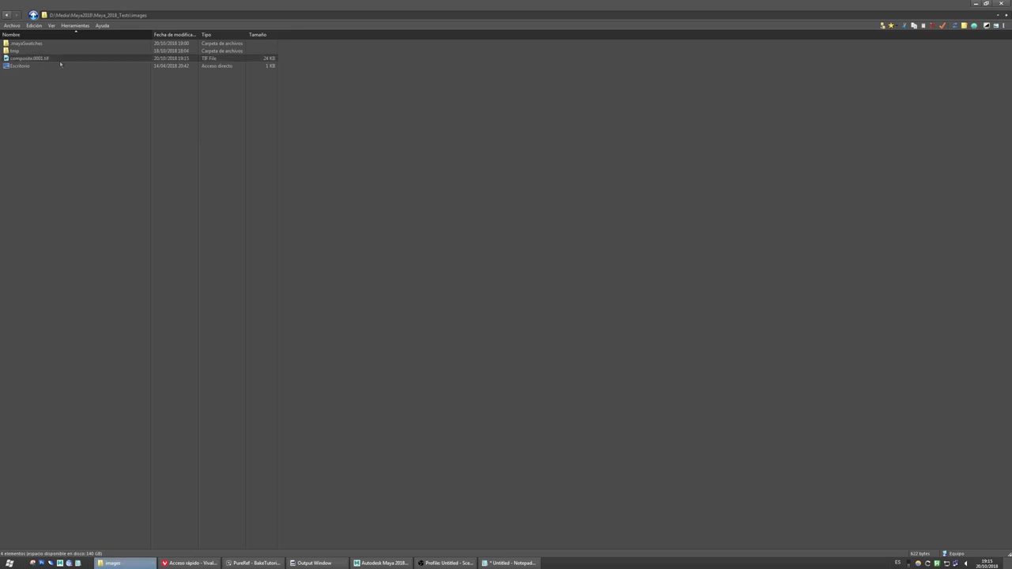
pyautogui.rightClick(46, 59)
pyautogui.click(114, 143)
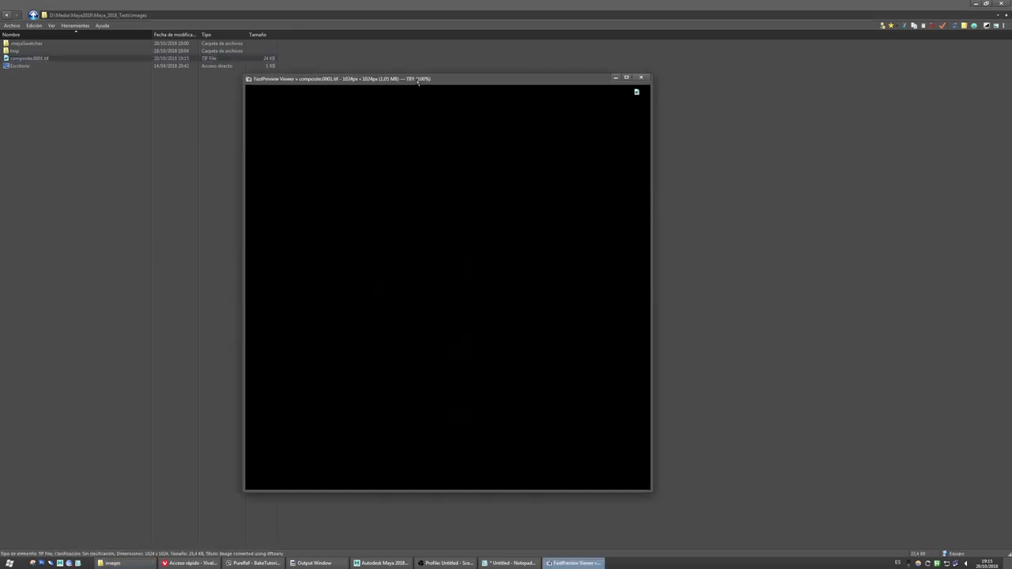
pyautogui.moveTo(418, 82); pyautogui.dragTo(435, 81)
pyautogui.click(658, 78)
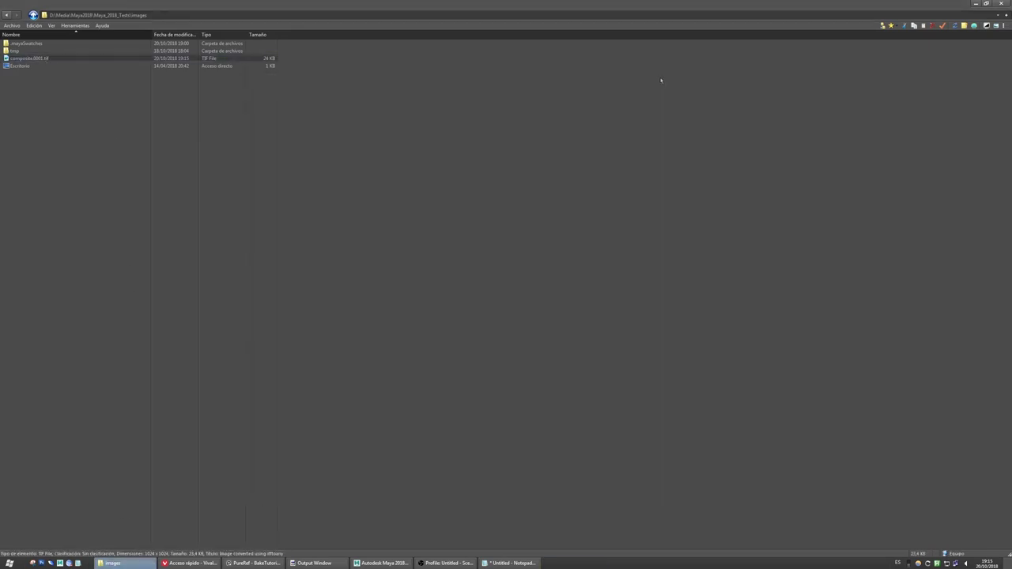
# Step: Return to Maya, close the texture range options, and separate surfaceShader4SG from the overlapping surfaceShader4 node
pyautogui.click(382, 563)
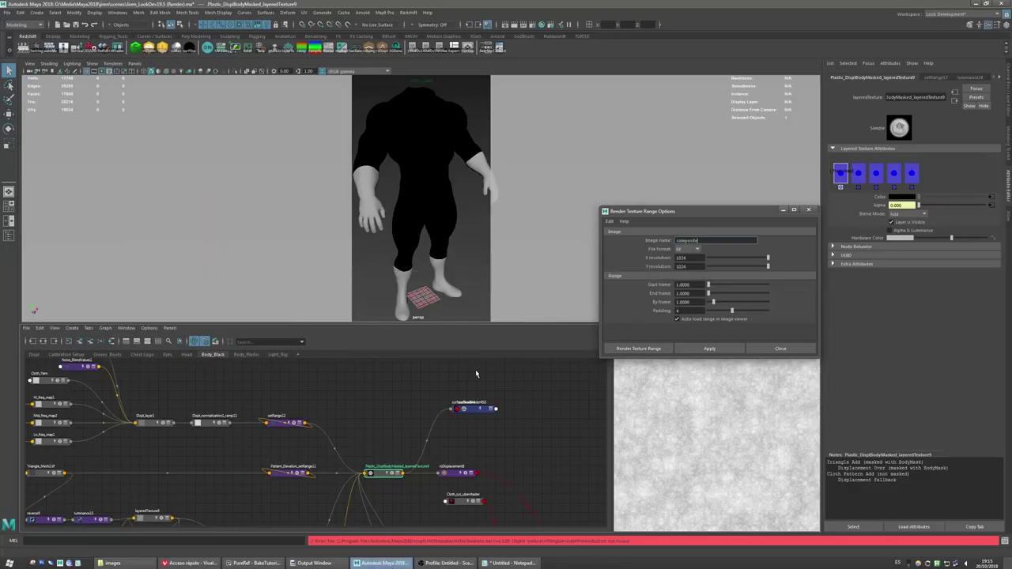
pyautogui.click(780, 350)
pyautogui.moveTo(457, 412); pyautogui.dragTo(497, 410)
pyautogui.keyDown('alt'); pyautogui.moveTo(475, 413); pyautogui.dragTo(453, 413, button='middle'); pyautogui.keyUp('alt')
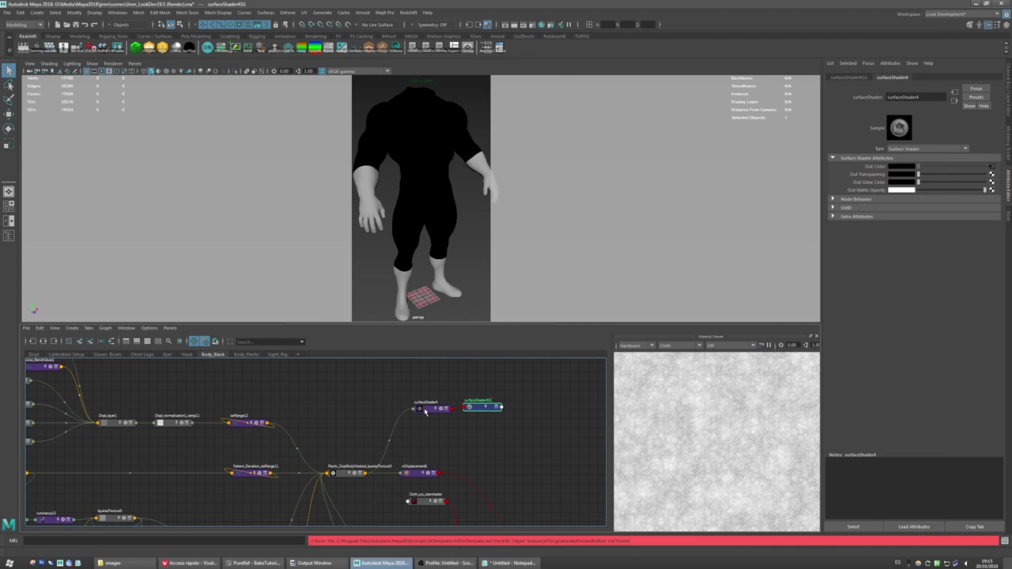
pyautogui.click(431, 408)
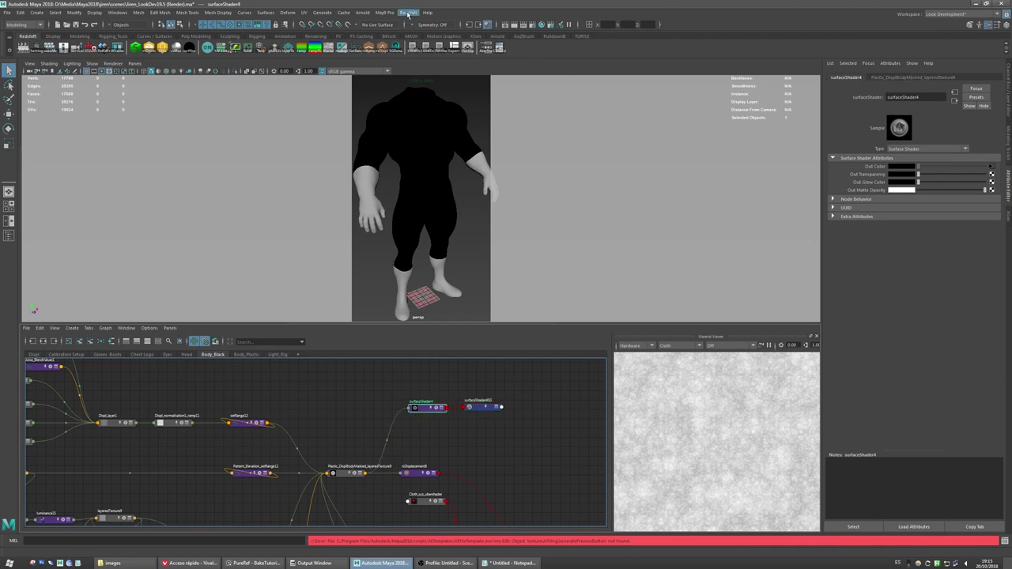
# Step: Bake the selected Body mesh with Redshift at 1024 x 1024, using UV set map1 and UV tiling mode Off
pyautogui.click(417, 204)
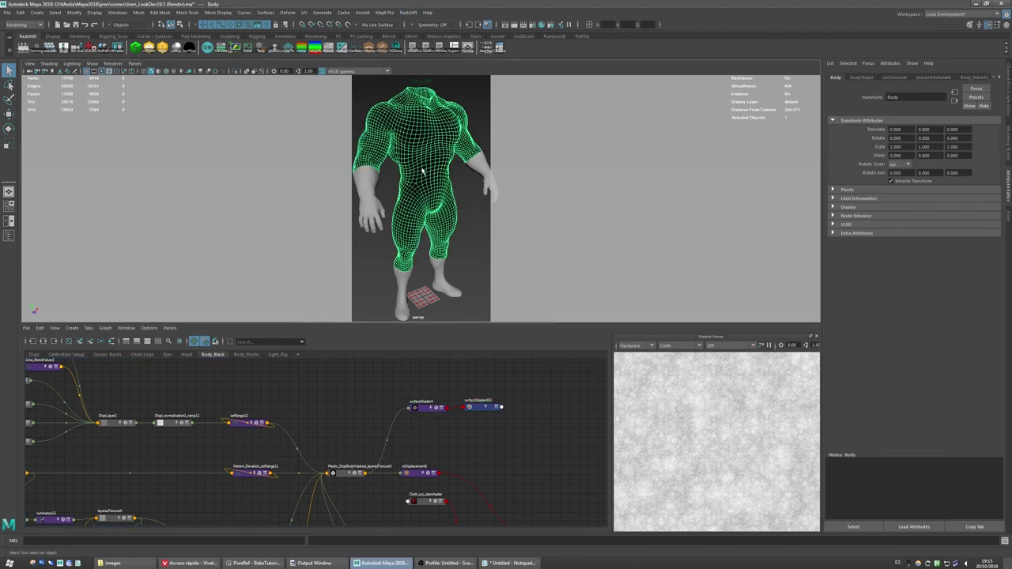
pyautogui.click(408, 13)
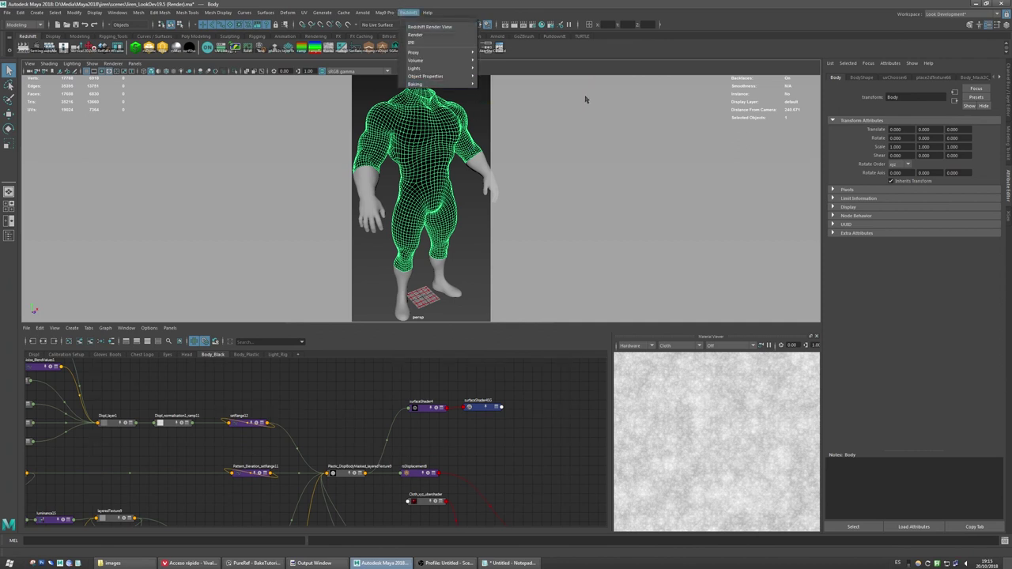
pyautogui.moveTo(443, 84)
pyautogui.click(583, 100)
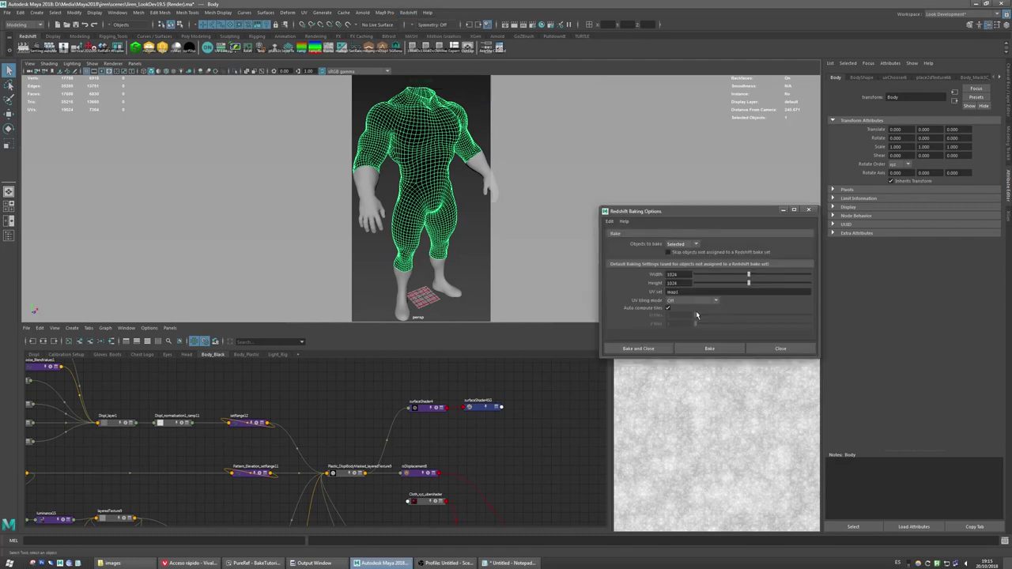
pyautogui.click(705, 350)
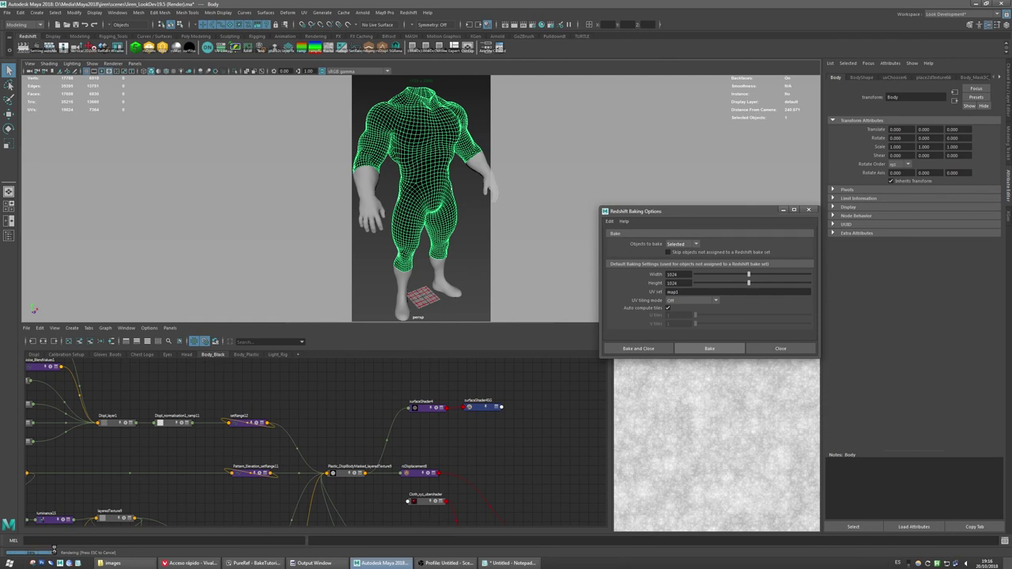
pyautogui.click(779, 348)
# Step: Import the baked Jiren_LookDev19.5 (Render).exr from the images folder into the Body_Black graph and preview its file node
pyautogui.click(118, 563)
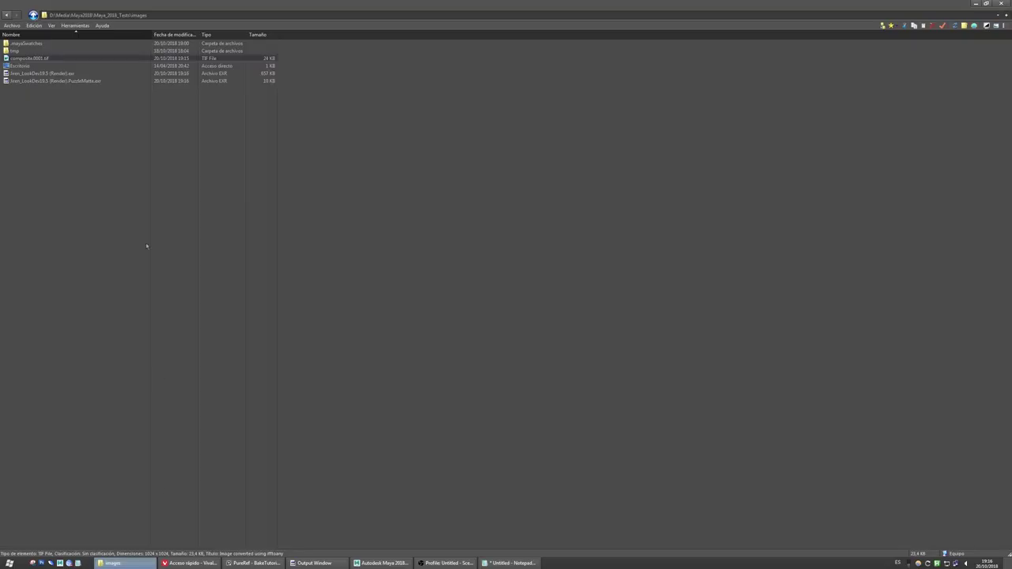
pyautogui.moveTo(48, 80); pyautogui.dragTo(560, 445)
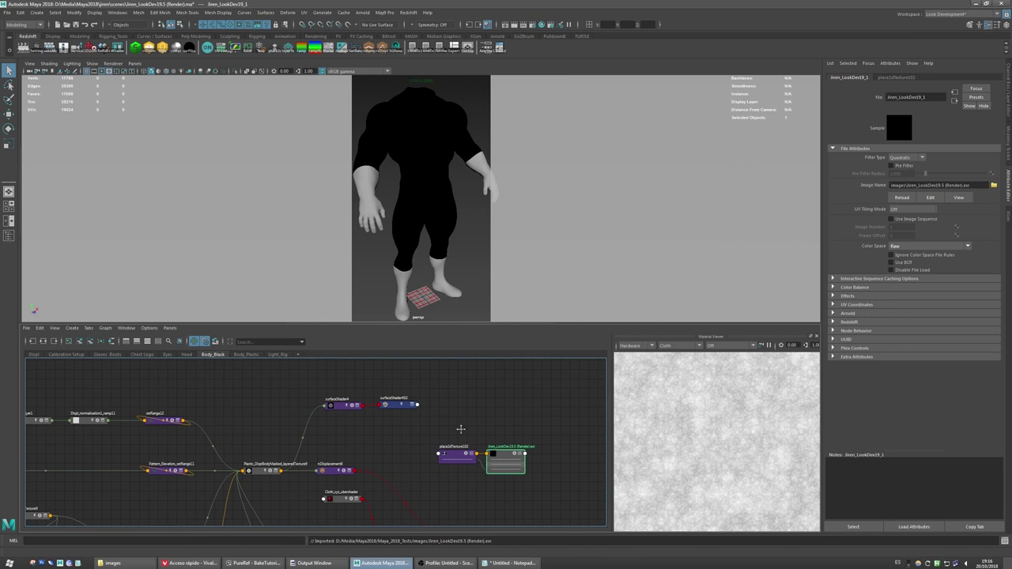
pyautogui.keyDown('alt'); pyautogui.moveTo(461, 429); pyautogui.dragTo(426, 429, button='middle'); pyautogui.keyUp('alt')
pyautogui.click(480, 454)
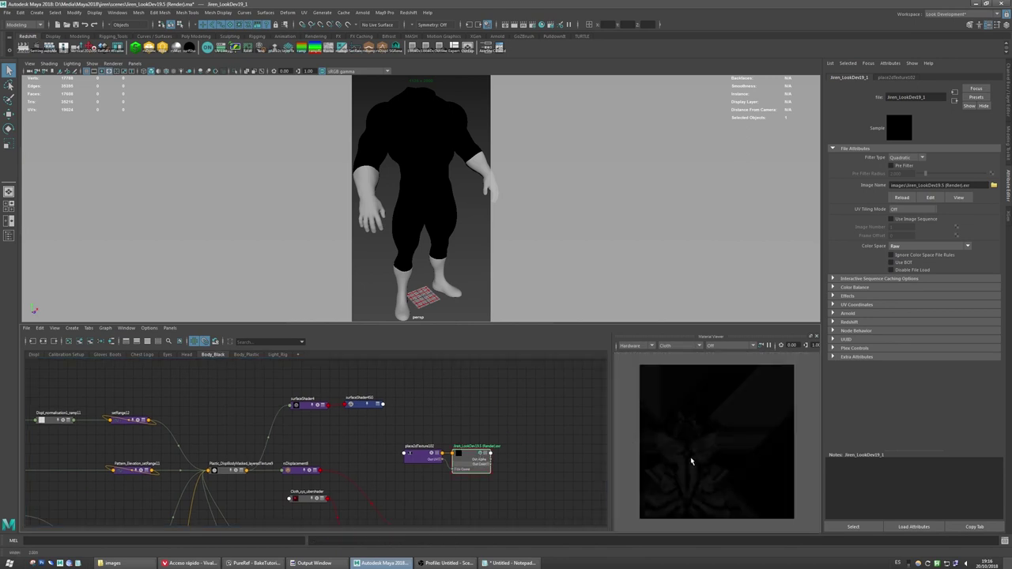
# Step: Raise the baked file texture's Color Balance Exposure to about 2.857 to examine its dark detail
pyautogui.keyDown('alt'); pyautogui.moveTo(692, 461); pyautogui.dragTo(779, 489, button='right'); pyautogui.keyUp('alt')
pyautogui.keyDown('alt'); pyautogui.moveTo(779, 489); pyautogui.dragTo(760, 424, button='middle'); pyautogui.keyUp('alt')
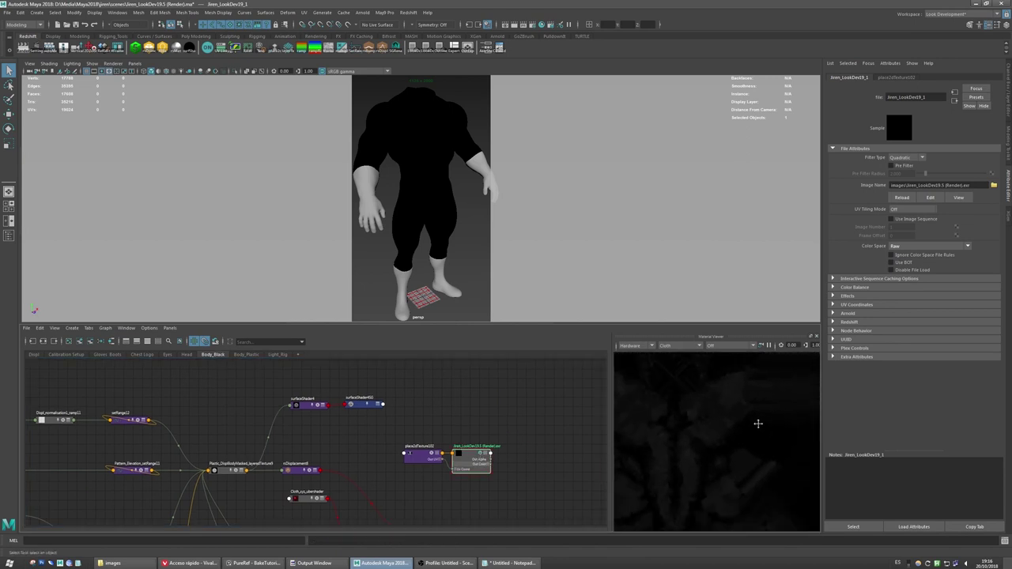
pyautogui.click(860, 295)
pyautogui.click(863, 288)
pyautogui.moveTo(945, 297); pyautogui.dragTo(966, 297)
pyautogui.keyDown('alt'); pyautogui.moveTo(707, 443); pyautogui.dragTo(729, 456, button='right'); pyautogui.keyUp('alt')
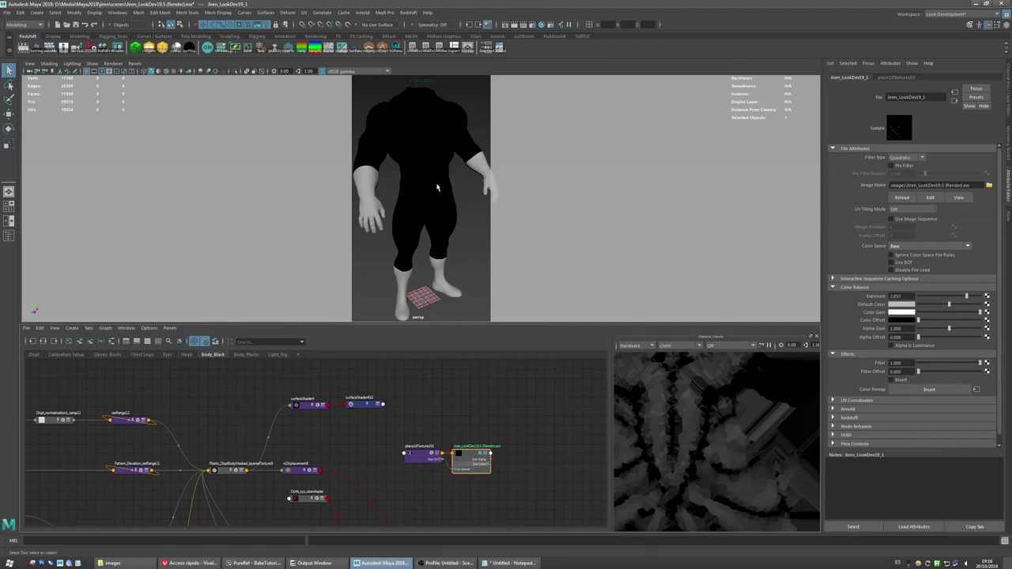
# Step: Select the Body mesh and review the shelf script that unfolds meshes by their UVs, without changing its code
pyautogui.click(430, 181)
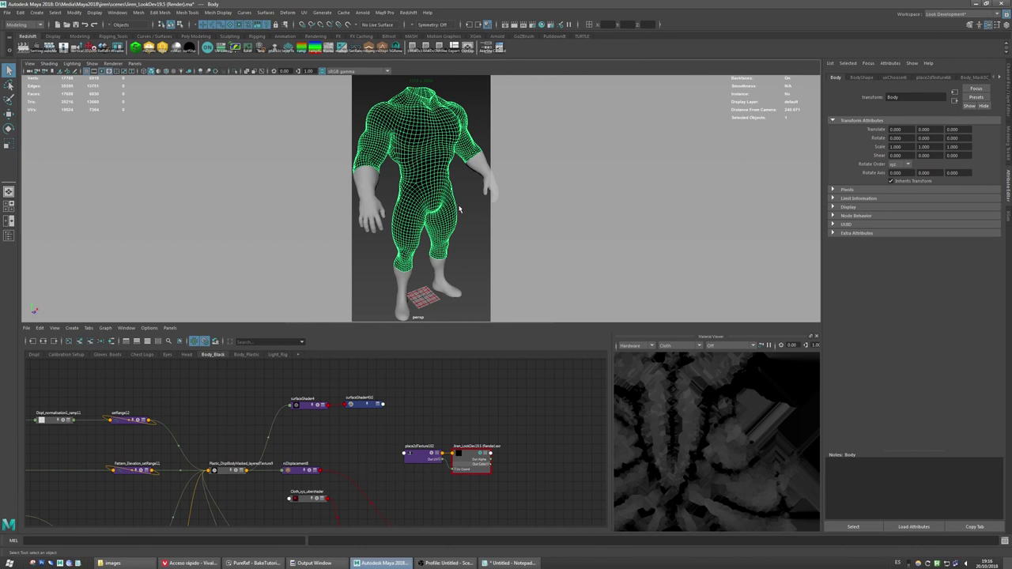
pyautogui.click(79, 36)
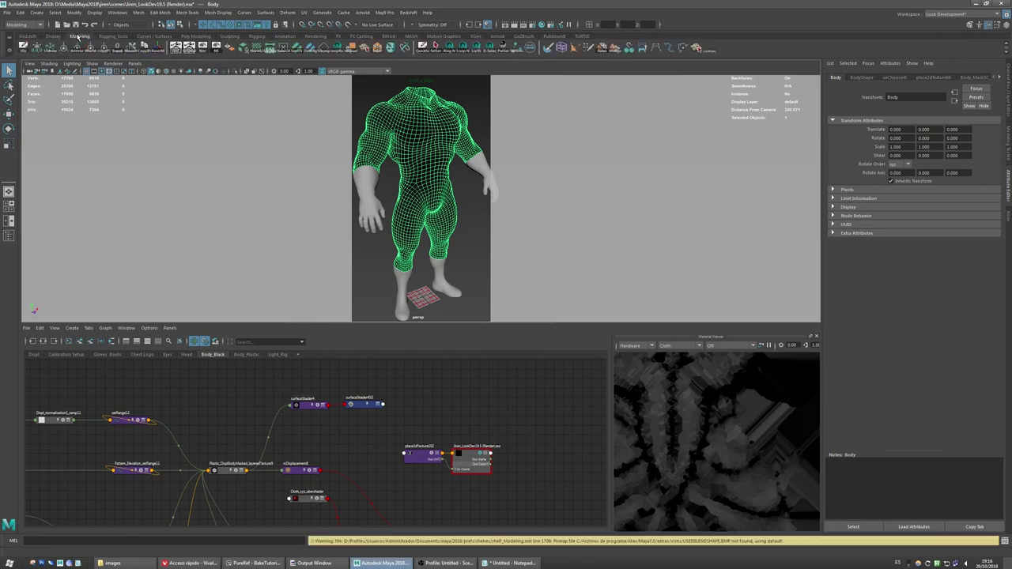
pyautogui.rightClick(271, 51)
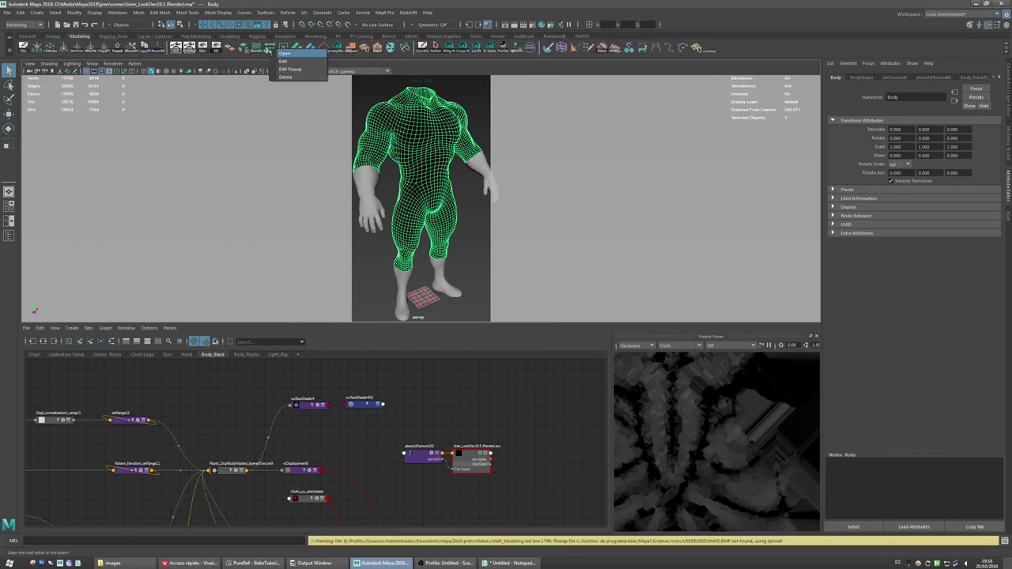
pyautogui.click(286, 69)
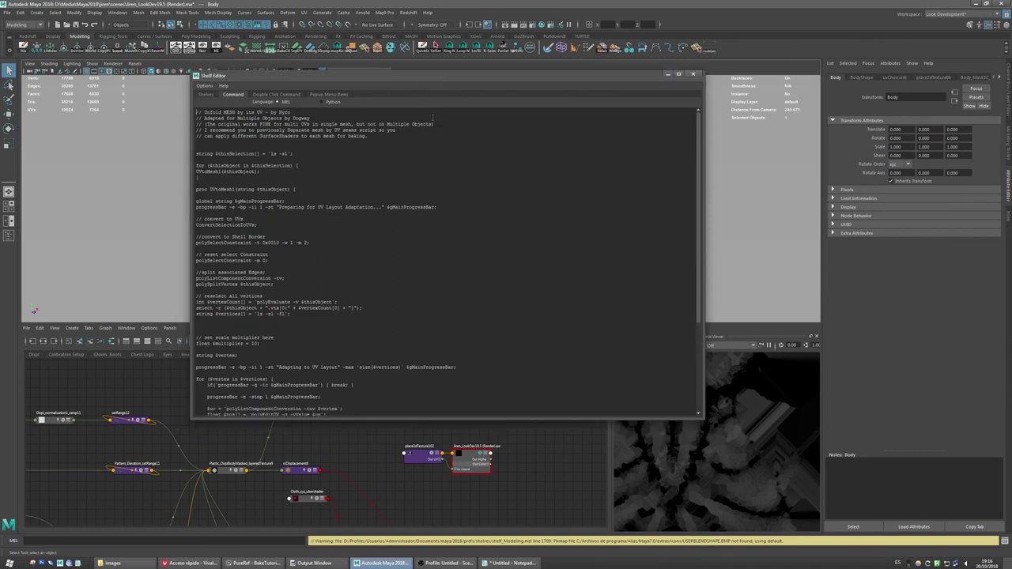
pyautogui.moveTo(290, 76); pyautogui.dragTo(591, 98)
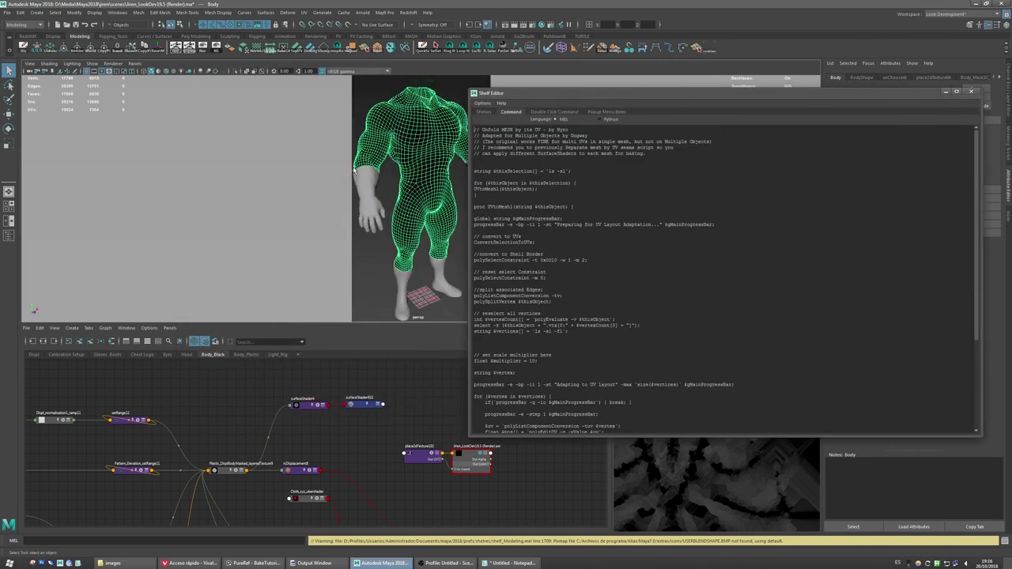
pyautogui.click(971, 92)
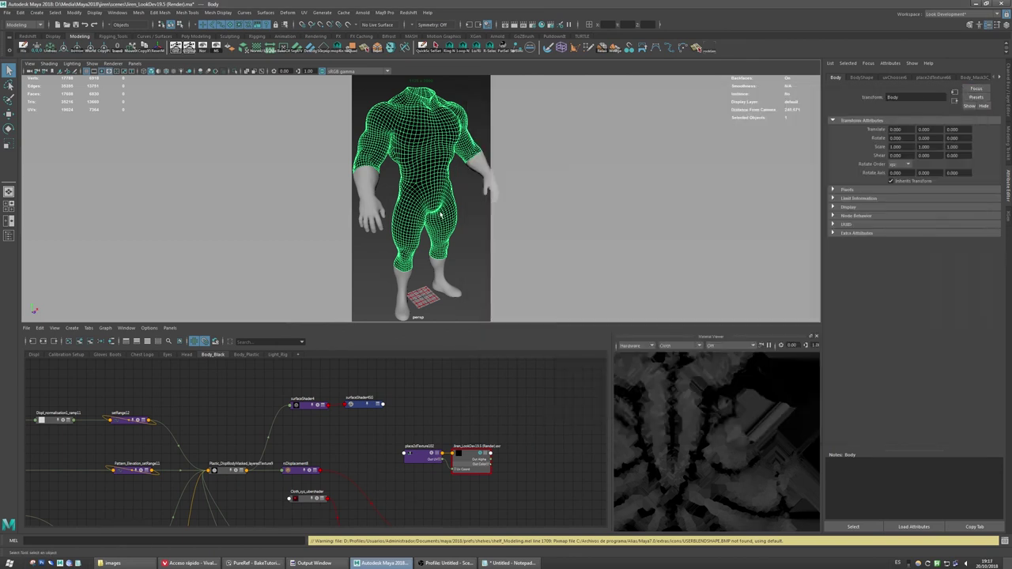
# Step: Run the UV-to-mesh script on the Gloves_Dcha mesh and inspect the flattened gloves on the grid
pyautogui.click(372, 207)
pyautogui.click(269, 49)
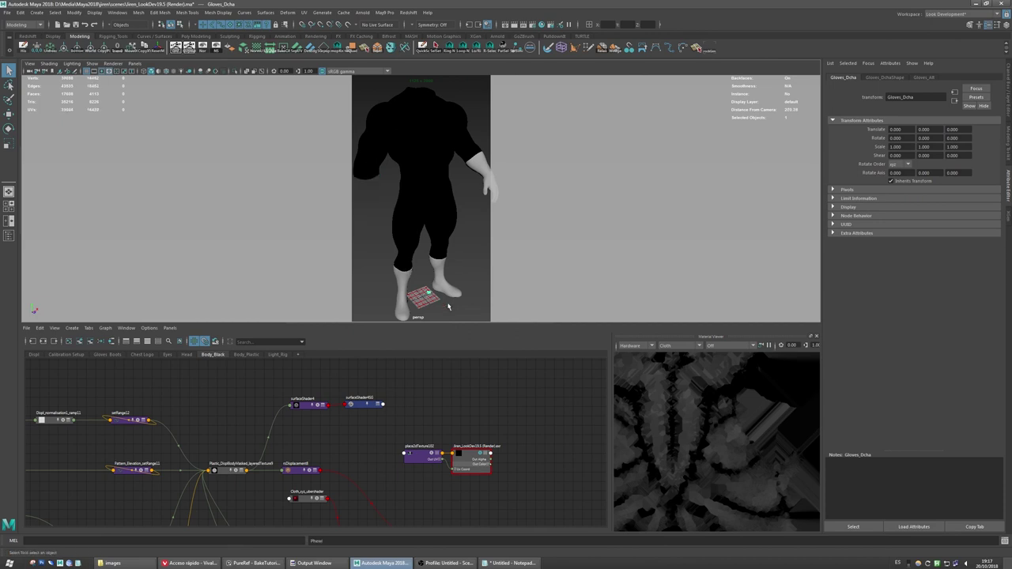
pyautogui.keyDown('alt'); pyautogui.moveTo(448, 307); pyautogui.dragTo(436, 301); pyautogui.keyUp('alt')
pyautogui.press('f')
pyautogui.keyDown('alt'); pyautogui.moveTo(436, 296); pyautogui.dragTo(410, 237, button='right'); pyautogui.keyUp('alt')
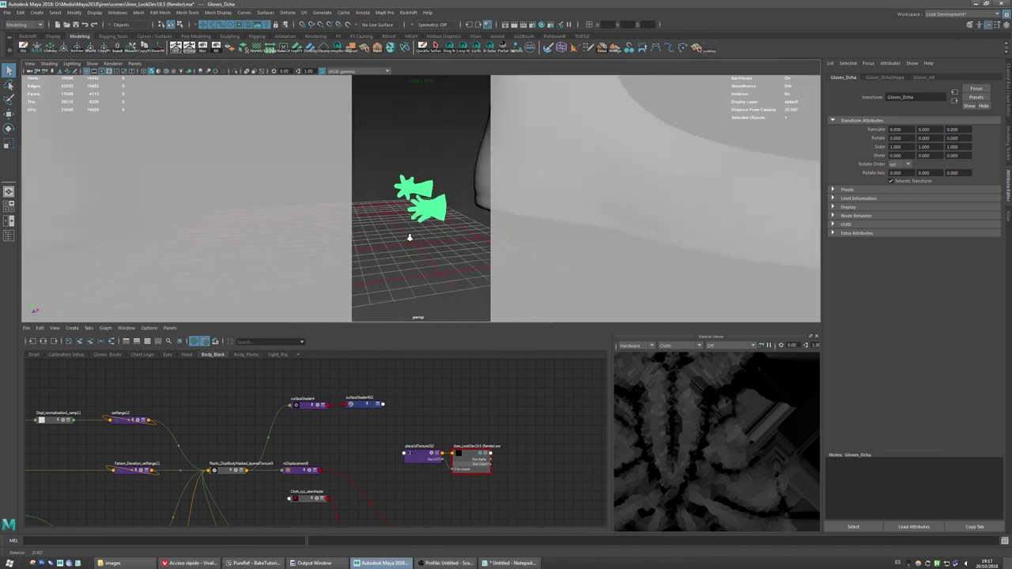
pyautogui.keyDown('alt'); pyautogui.moveTo(409, 237); pyautogui.dragTo(441, 236); pyautogui.keyUp('alt')
pyautogui.keyDown('alt'); pyautogui.moveTo(441, 236); pyautogui.dragTo(445, 193, button='right'); pyautogui.keyUp('alt')
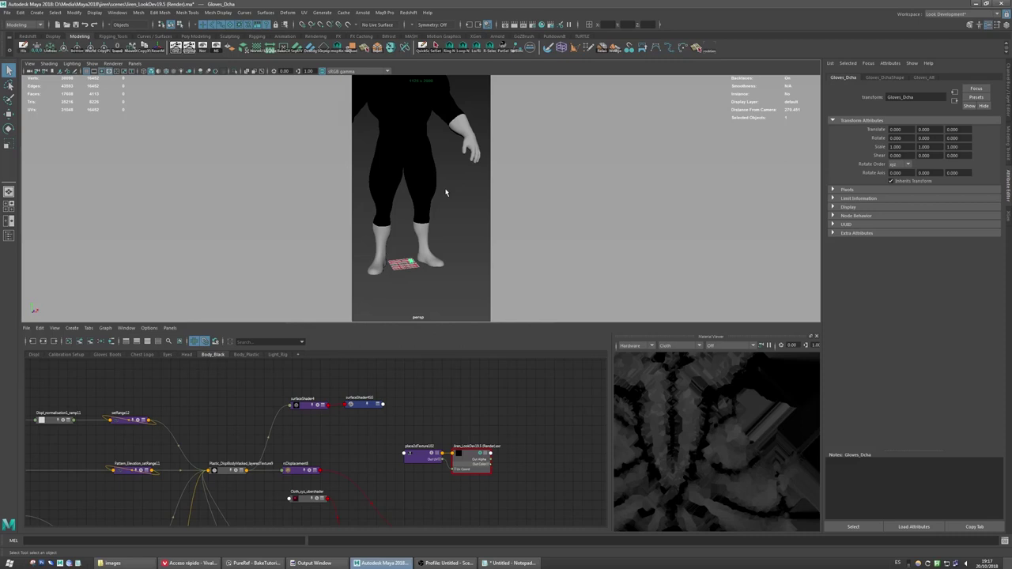
pyautogui.keyDown('alt'); pyautogui.moveTo(445, 192); pyautogui.dragTo(418, 208); pyautogui.keyUp('alt')
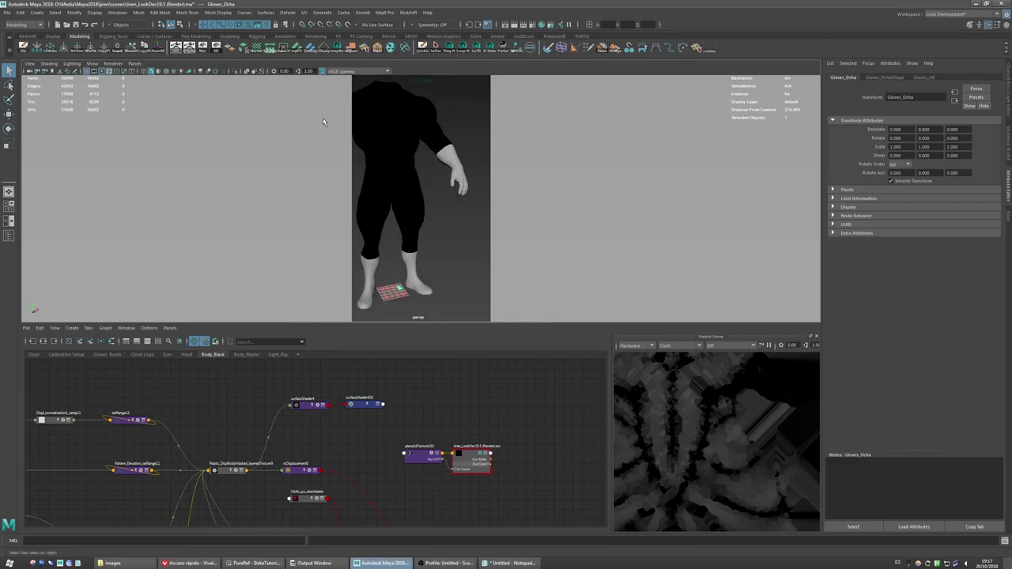
# Step: Run the UV-to-mesh script on the boots and the Gloves_Izq mesh, and inspect the flattened pieces on the grid
pyautogui.click(410, 270)
pyautogui.keyDown('shift'); pyautogui.click(459, 172); pyautogui.keyUp('shift')
pyautogui.keyDown('alt'); pyautogui.moveTo(425, 180); pyautogui.dragTo(419, 208); pyautogui.keyUp('alt')
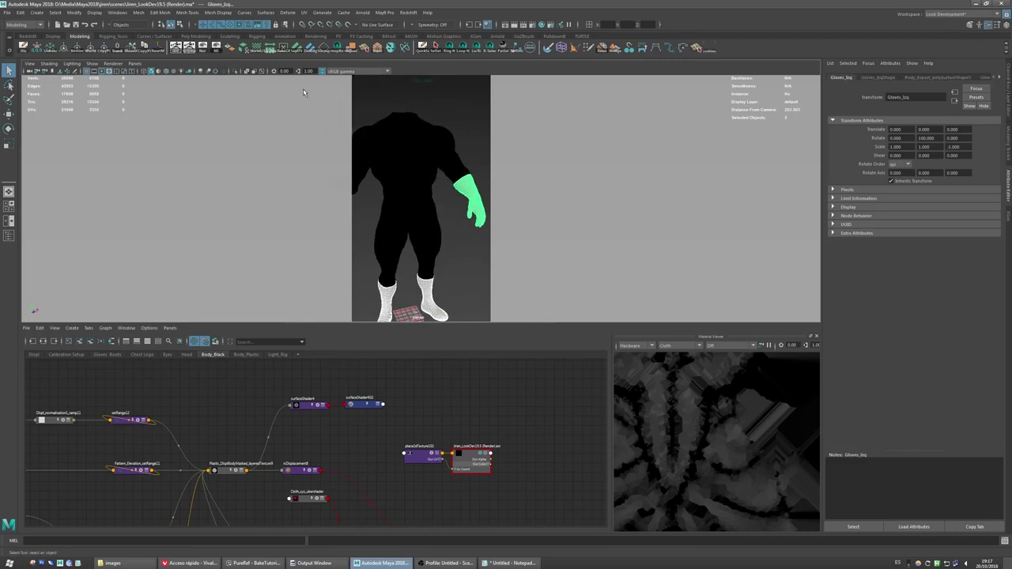
pyautogui.click(270, 51)
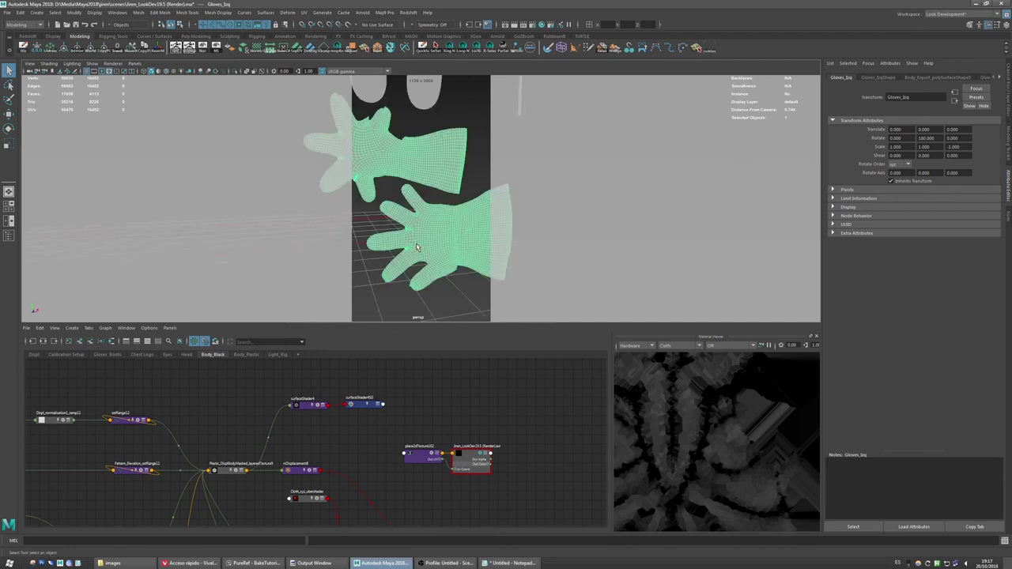
pyautogui.keyDown('alt'); pyautogui.moveTo(528, 237); pyautogui.dragTo(424, 202, button='right'); pyautogui.keyUp('alt')
pyautogui.moveTo(425, 202)
pyautogui.keyDown('alt'); pyautogui.mouseDown()
pyautogui.moveTo(393, 199)
pyautogui.moveTo(440, 201)
pyautogui.moveTo(427, 204)
pyautogui.mouseUp(); pyautogui.keyUp('alt')
pyautogui.keyDown('alt'); pyautogui.moveTo(480, 149); pyautogui.dragTo(480, 226, button='middle'); pyautogui.keyUp('alt')
pyautogui.keyDown('alt'); pyautogui.moveTo(479, 227); pyautogui.dragTo(422, 158, button='right'); pyautogui.keyUp('alt')
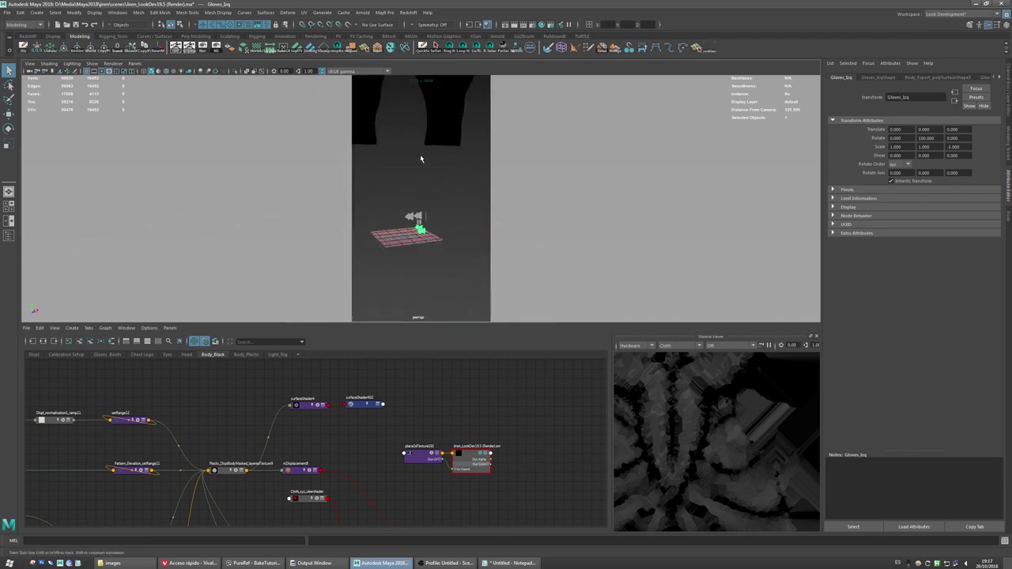
# Step: Select the Body mesh and review the shelf script that detaches meshes by UV seams, without changing its code
pyautogui.keyDown('alt'); pyautogui.moveTo(423, 150); pyautogui.dragTo(427, 190, button='middle'); pyautogui.keyUp('alt')
pyautogui.keyDown('alt'); pyautogui.moveTo(427, 191); pyautogui.dragTo(462, 208); pyautogui.keyUp('alt')
pyautogui.keyDown('alt'); pyautogui.moveTo(462, 207); pyautogui.dragTo(444, 196, button='right'); pyautogui.keyUp('alt')
pyautogui.keyDown('alt'); pyautogui.moveTo(443, 194); pyautogui.dragTo(420, 215); pyautogui.keyUp('alt')
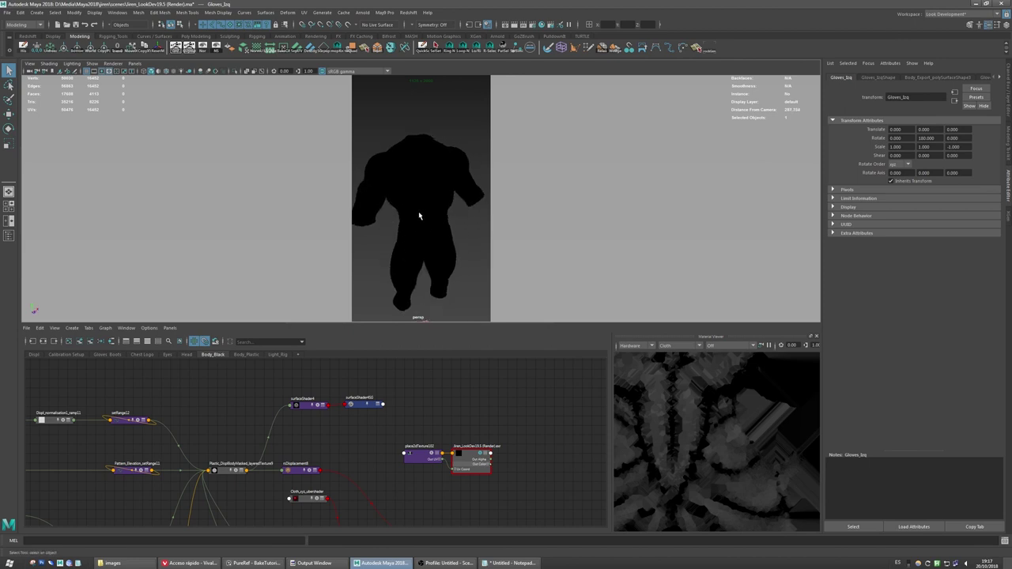
pyautogui.keyDown('alt'); pyautogui.moveTo(423, 206); pyautogui.dragTo(426, 228); pyautogui.keyUp('alt')
pyautogui.click(420, 208)
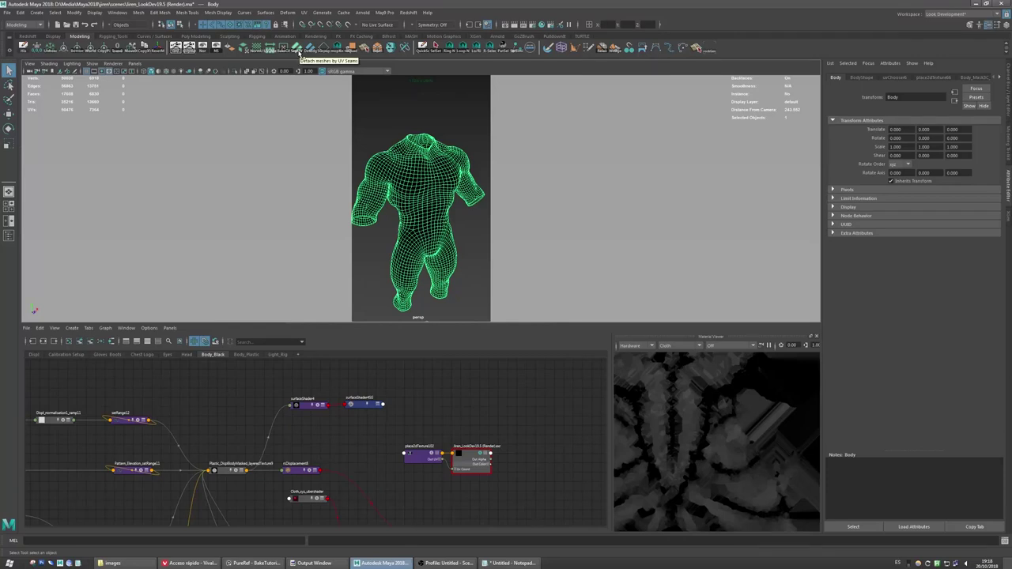
pyautogui.rightClick(299, 52)
pyautogui.click(324, 64)
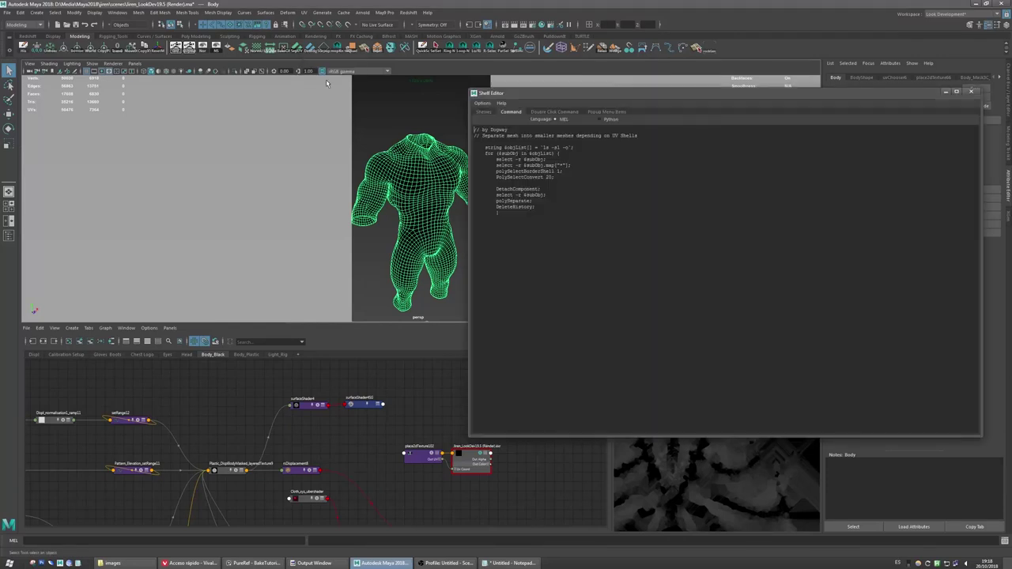
pyautogui.click(972, 92)
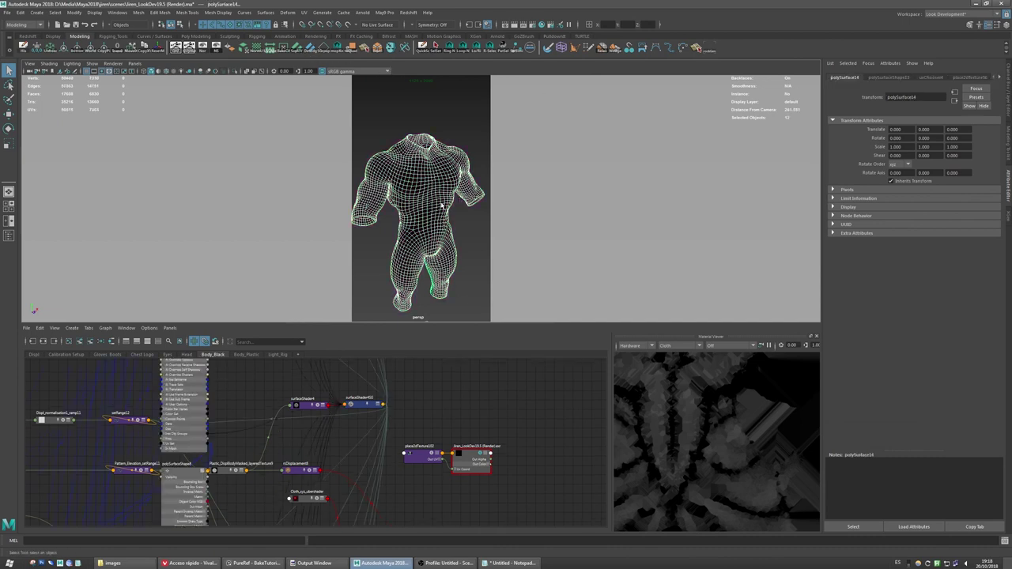
# Step: Detach the Body mesh into separate pieces by its UV seams and remove the piece nodes from the Body_Black graph
pyautogui.press('space')
pyautogui.keyDown('alt'); pyautogui.moveTo(436, 216); pyautogui.dragTo(448, 229); pyautogui.keyUp('alt')
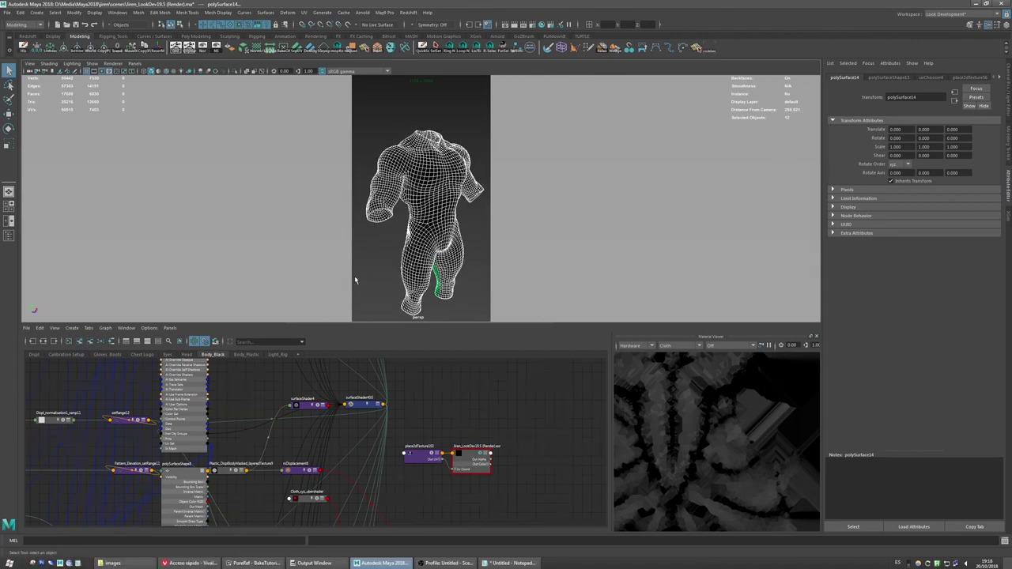
pyautogui.scroll(-10, 217, 433)
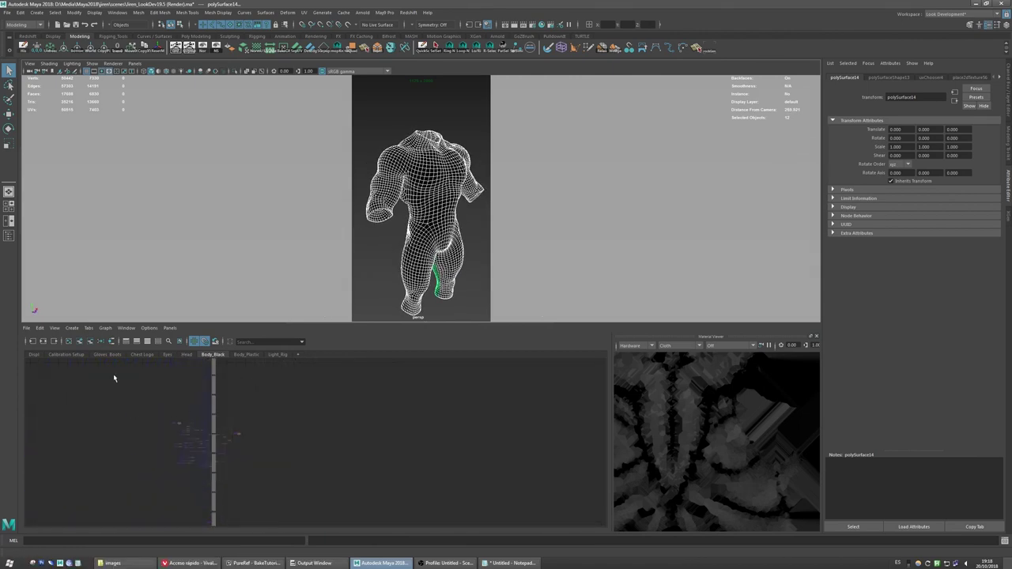
pyautogui.click(69, 341)
pyautogui.keyDown('alt'); pyautogui.moveTo(229, 425); pyautogui.dragTo(232, 444, button='right'); pyautogui.keyUp('alt')
# Step: Select the large detached torso piece with the pointed lower end and examine its UV shell's tile position in the UV Editor
pyautogui.click(482, 230)
pyautogui.keyDown('alt'); pyautogui.moveTo(433, 211); pyautogui.dragTo(445, 243, button='right'); pyautogui.keyUp('alt')
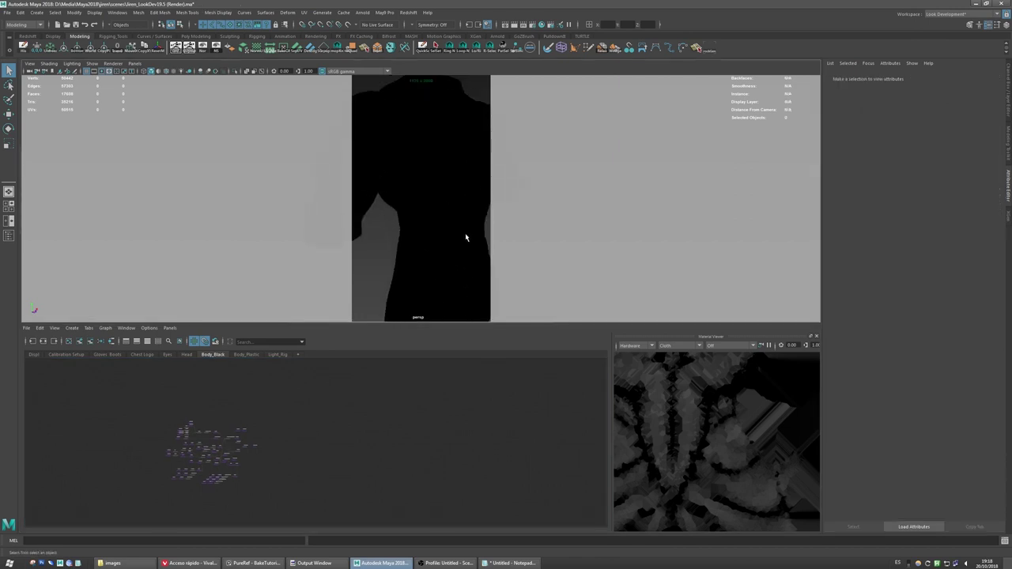
pyautogui.scroll(-3, 434, 198)
pyautogui.click(434, 198)
pyautogui.keyDown('alt'); pyautogui.moveTo(435, 198); pyautogui.dragTo(431, 218); pyautogui.keyUp('alt')
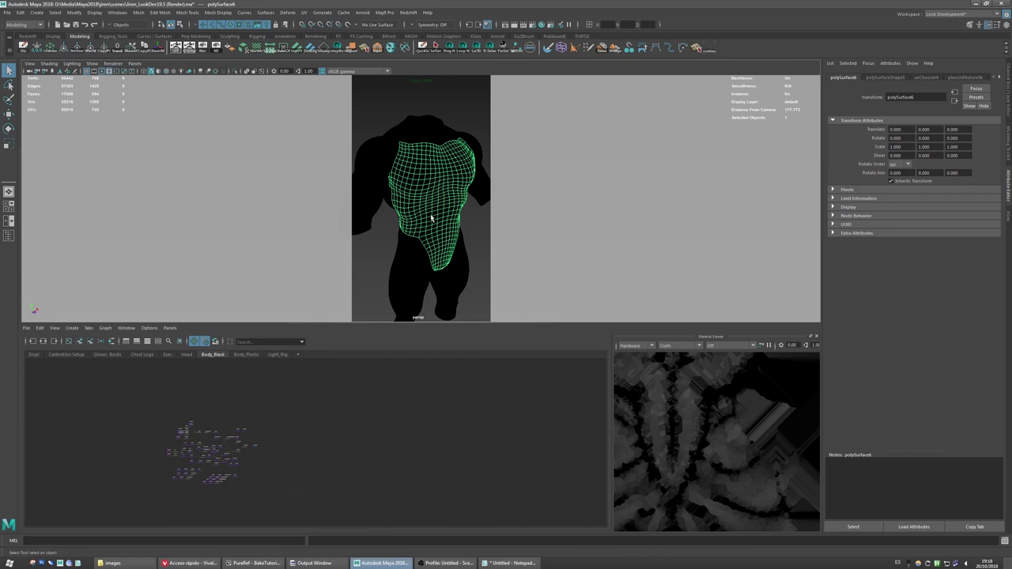
pyautogui.hotkey('alt', 'u')
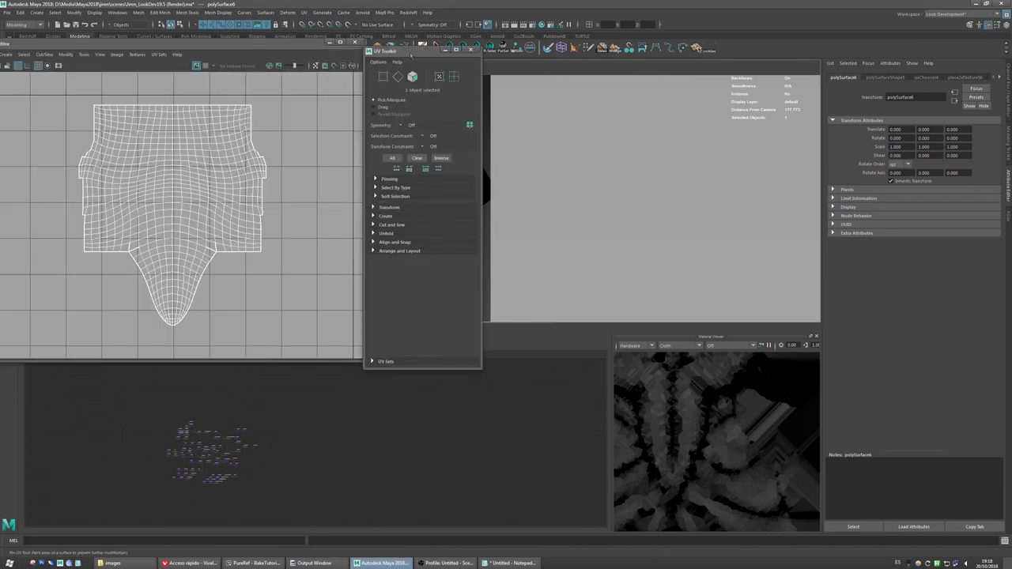
pyautogui.keyDown('alt'); pyautogui.moveTo(416, 196); pyautogui.dragTo(438, 216, button='middle'); pyautogui.keyUp('alt')
pyautogui.keyDown('alt'); pyautogui.moveTo(290, 236); pyautogui.dragTo(194, 245, button='right'); pyautogui.keyUp('alt')
pyautogui.keyDown('alt'); pyautogui.moveTo(193, 245); pyautogui.dragTo(228, 225, button='middle'); pyautogui.keyUp('alt')
pyautogui.keyDown('alt'); pyautogui.moveTo(228, 226); pyautogui.dragTo(222, 227, button='right'); pyautogui.keyUp('alt')
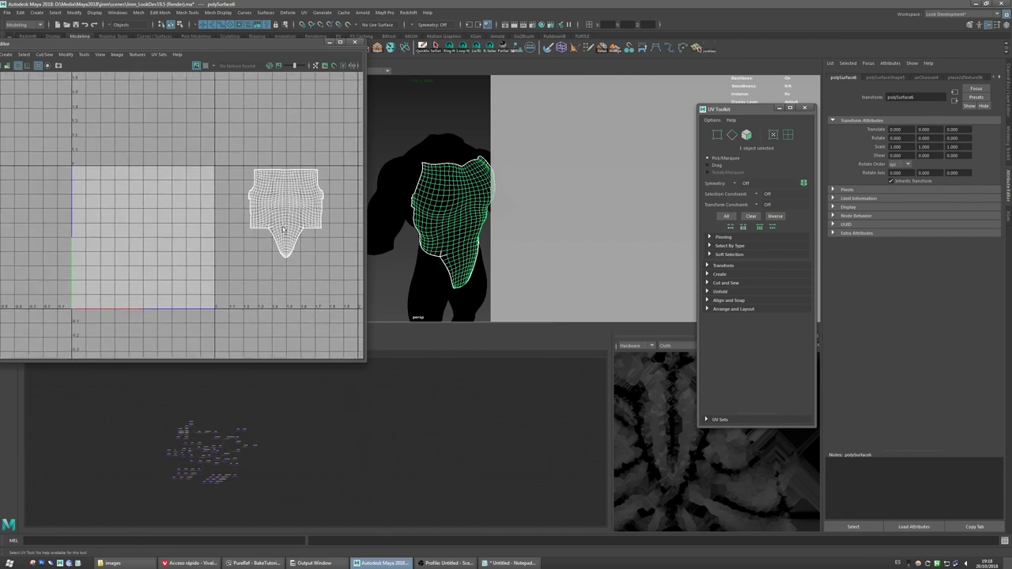
pyautogui.keyDown('alt'); pyautogui.moveTo(223, 226); pyautogui.dragTo(222, 234, button='middle'); pyautogui.keyUp('alt')
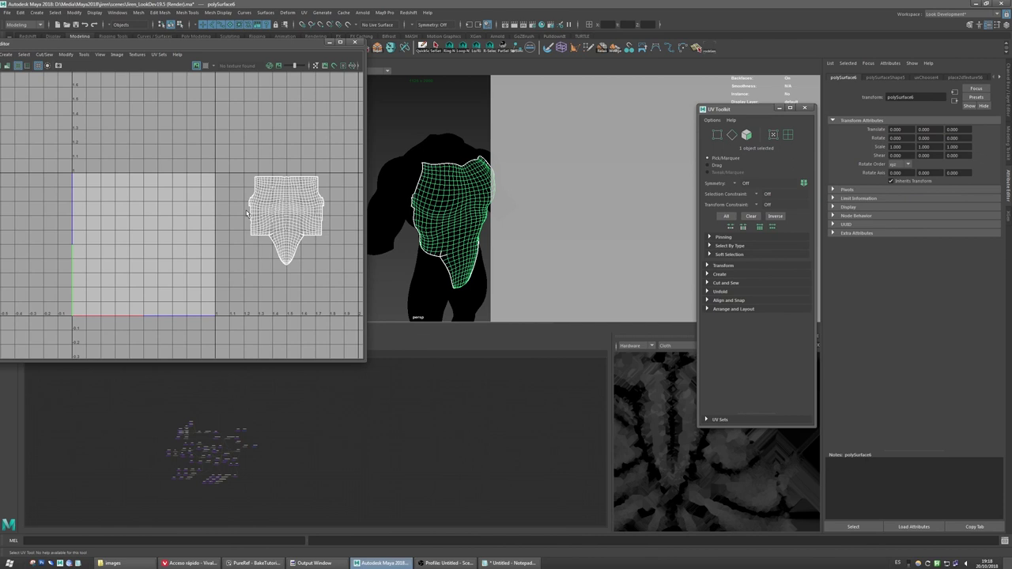
# Step: Try moving the torso piece's whole UV shell 1 unit left in U into the first tile, and undo the move
pyautogui.click(269, 216)
pyautogui.moveTo(269, 214); pyautogui.dragTo(295, 225, button='right')
pyautogui.moveTo(208, 139); pyautogui.dragTo(345, 286)
pyautogui.click(709, 265)
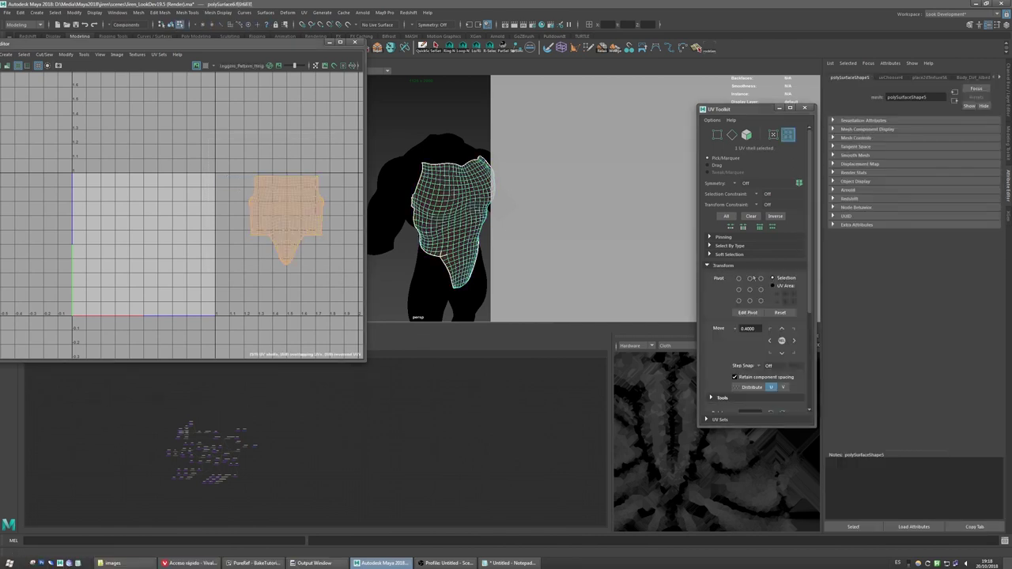
pyautogui.moveTo(759, 329); pyautogui.dragTo(735, 329)
pyautogui.write('1')
pyautogui.click(770, 341)
pyautogui.press('F8')
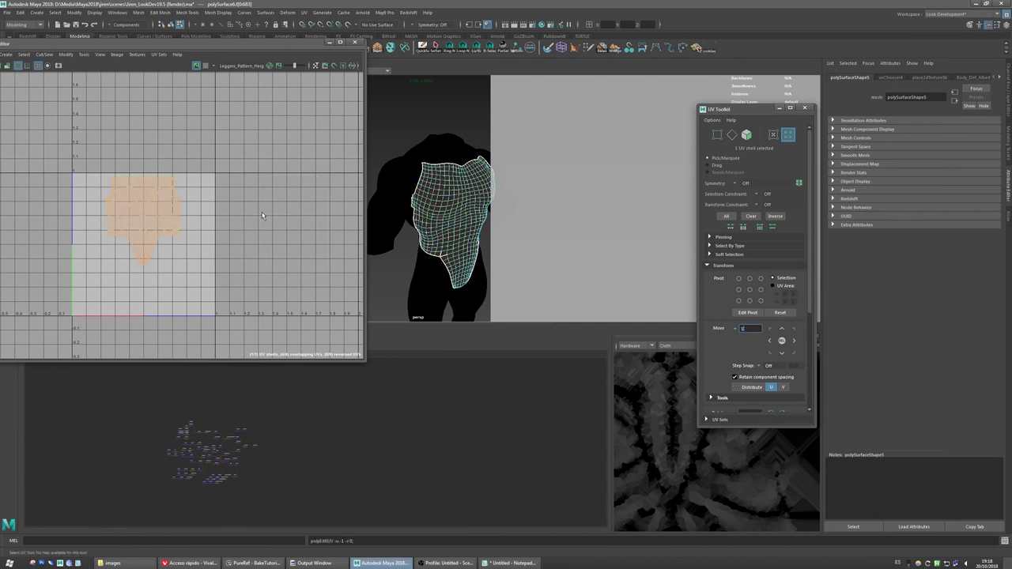
pyautogui.hotkey('ctrl', 'z')
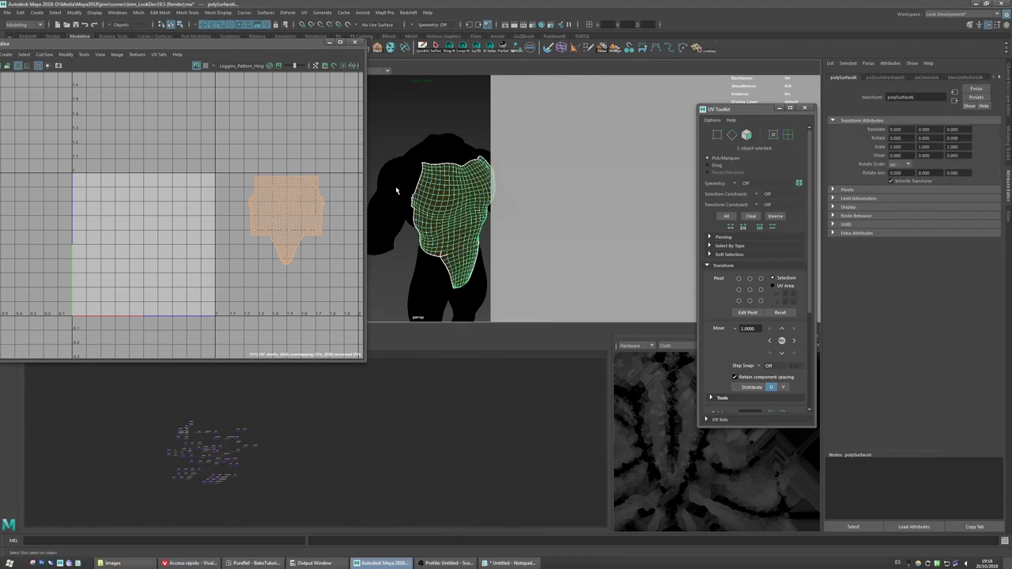
# Step: Check which UV tiles the neck, arm and leg pieces occupy in the UV Editor, and close it
pyautogui.click(396, 186)
pyautogui.click(466, 202)
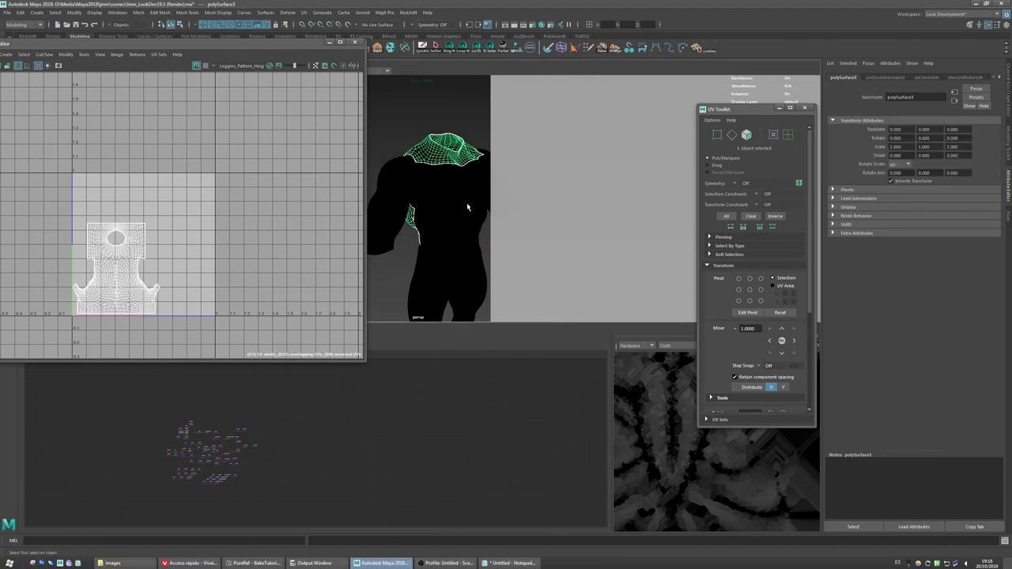
pyautogui.keyDown('alt'); pyautogui.moveTo(466, 203); pyautogui.dragTo(447, 204); pyautogui.keyUp('alt')
pyautogui.click(448, 204)
pyautogui.keyDown('alt'); pyautogui.moveTo(448, 203); pyautogui.dragTo(498, 184, button='middle'); pyautogui.keyUp('alt')
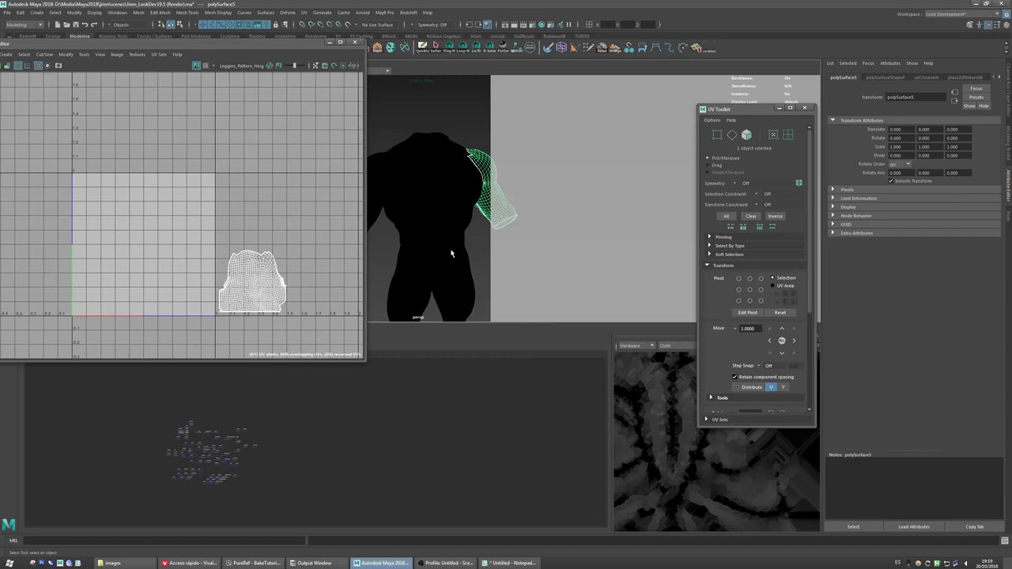
pyautogui.click(448, 269)
pyautogui.keyDown('alt'); pyautogui.moveTo(445, 280); pyautogui.dragTo(433, 255, button='middle'); pyautogui.keyUp('alt')
pyautogui.click(427, 263)
pyautogui.click(467, 265)
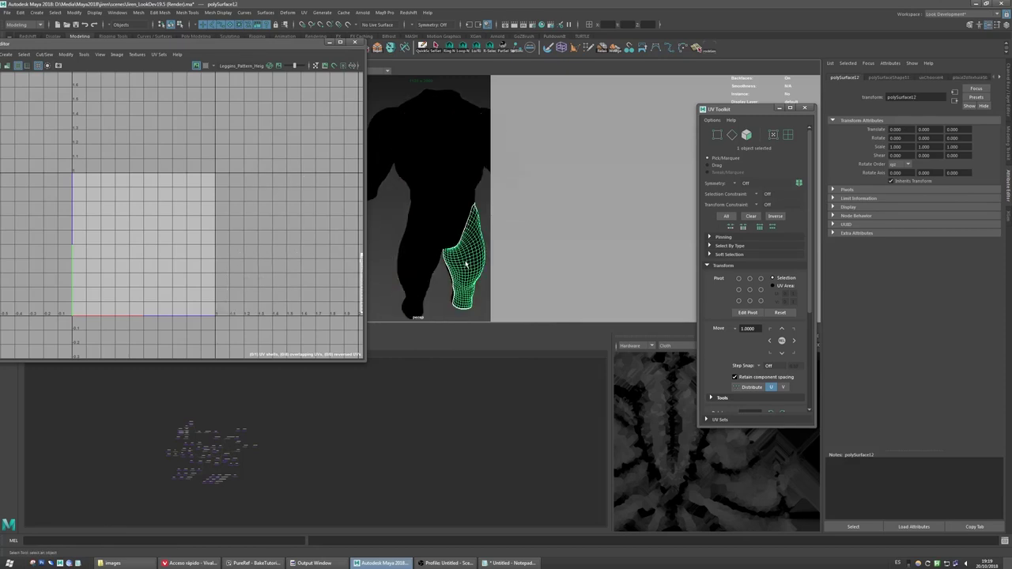
pyautogui.click(355, 43)
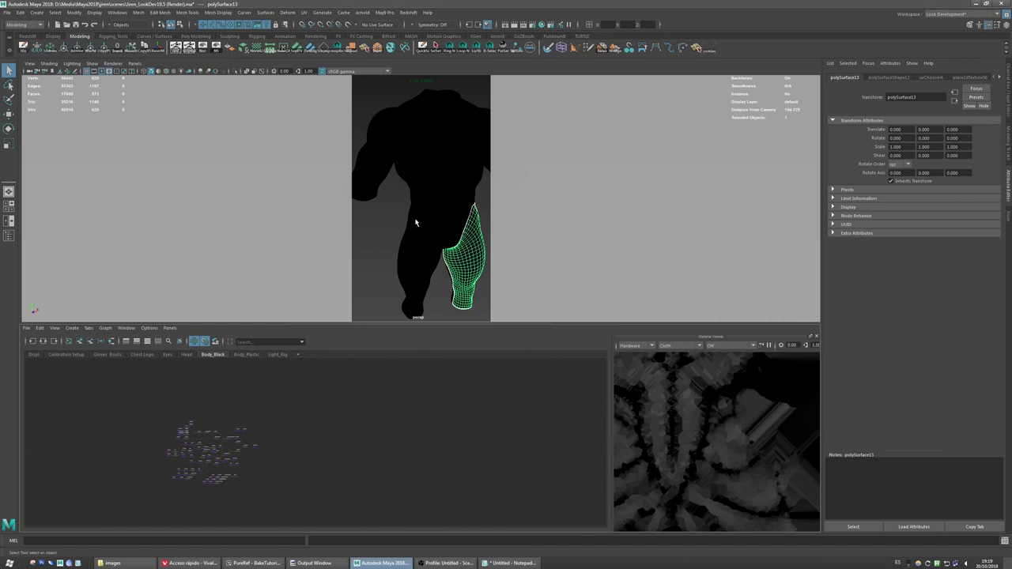
# Step: Select all the detached body pieces and run the UV-to-mesh script to flatten them into their UV layout
pyautogui.keyDown('alt'); pyautogui.moveTo(427, 218); pyautogui.dragTo(413, 199, button='middle'); pyautogui.keyUp('alt')
pyautogui.scroll(3, 419, 213)
pyautogui.moveTo(420, 214)
pyautogui.keyDown('alt'); pyautogui.mouseDown()
pyautogui.moveTo(487, 212)
pyautogui.moveTo(430, 217)
pyautogui.mouseUp(); pyautogui.keyUp('alt')
pyautogui.scroll(-5, 429, 221)
pyautogui.keyDown('alt'); pyautogui.moveTo(426, 207); pyautogui.dragTo(419, 188, button='middle'); pyautogui.keyUp('alt')
pyautogui.scroll(2, 414, 228)
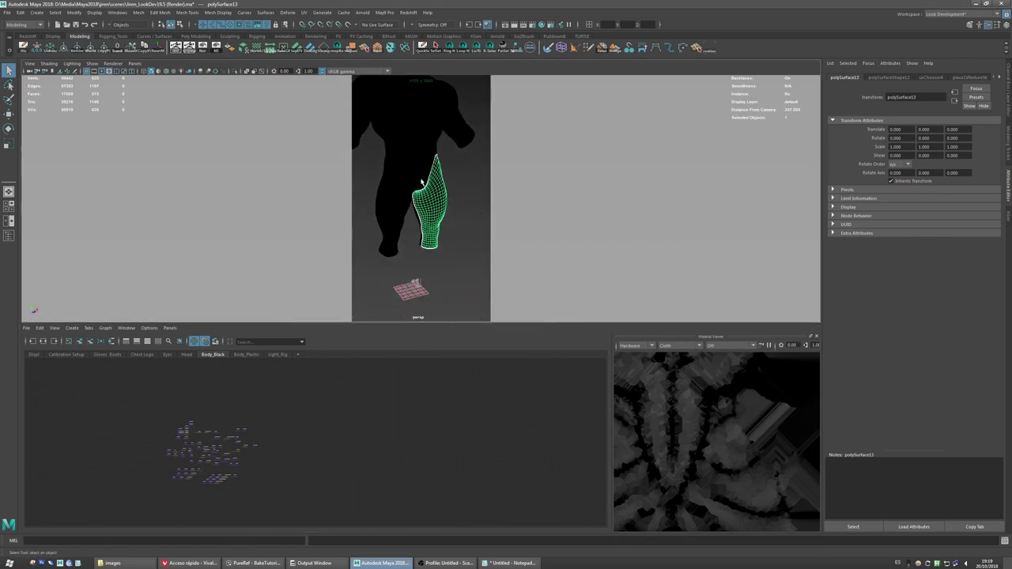
pyautogui.keyDown('alt'); pyautogui.moveTo(421, 182); pyautogui.dragTo(454, 223); pyautogui.keyUp('alt')
pyautogui.scroll(-3, 432, 204)
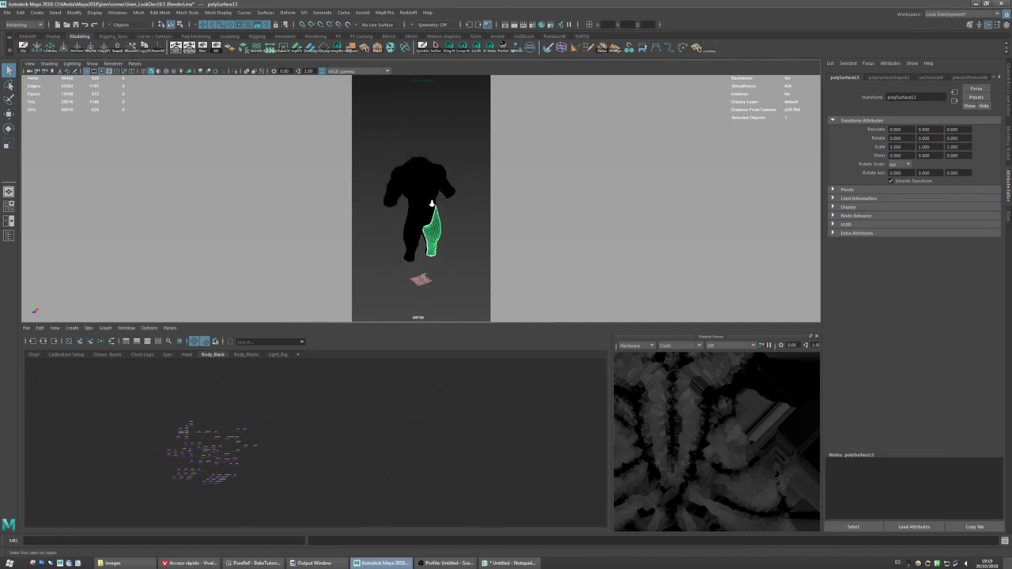
pyautogui.moveTo(372, 148); pyautogui.dragTo(466, 257)
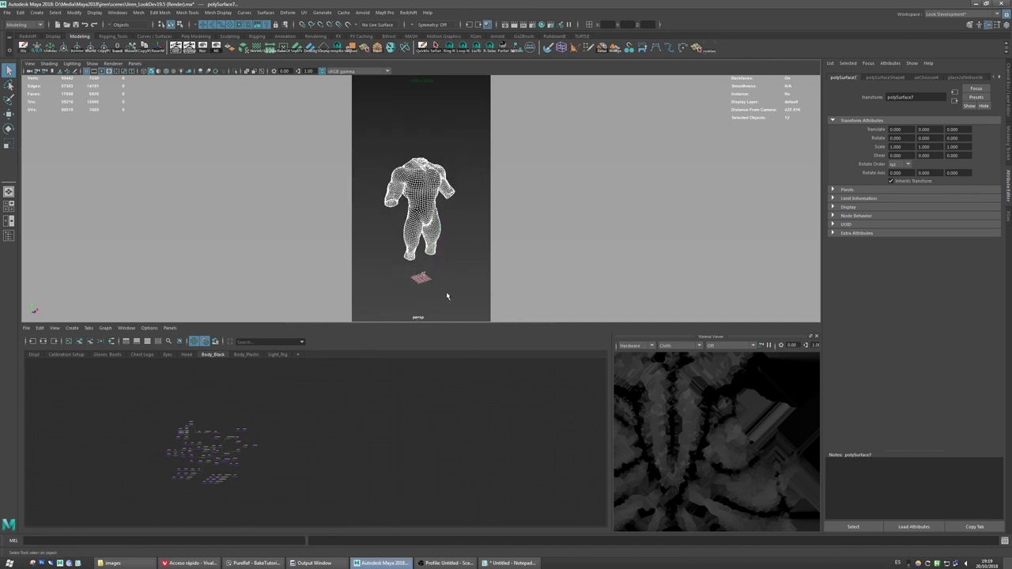
pyautogui.keyDown('alt'); pyautogui.moveTo(447, 295); pyautogui.dragTo(453, 304, button='middle'); pyautogui.keyUp('alt')
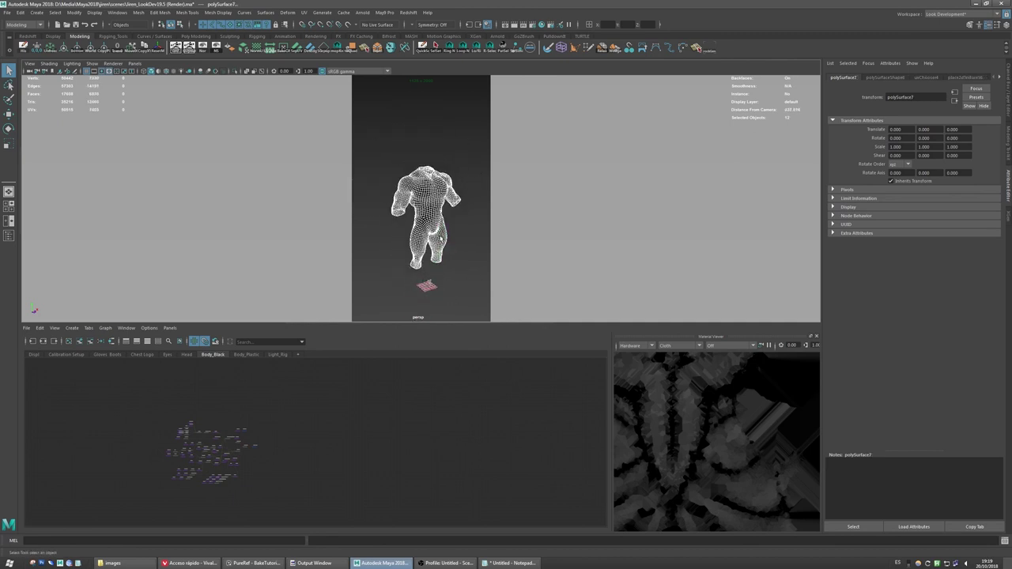
pyautogui.click(271, 47)
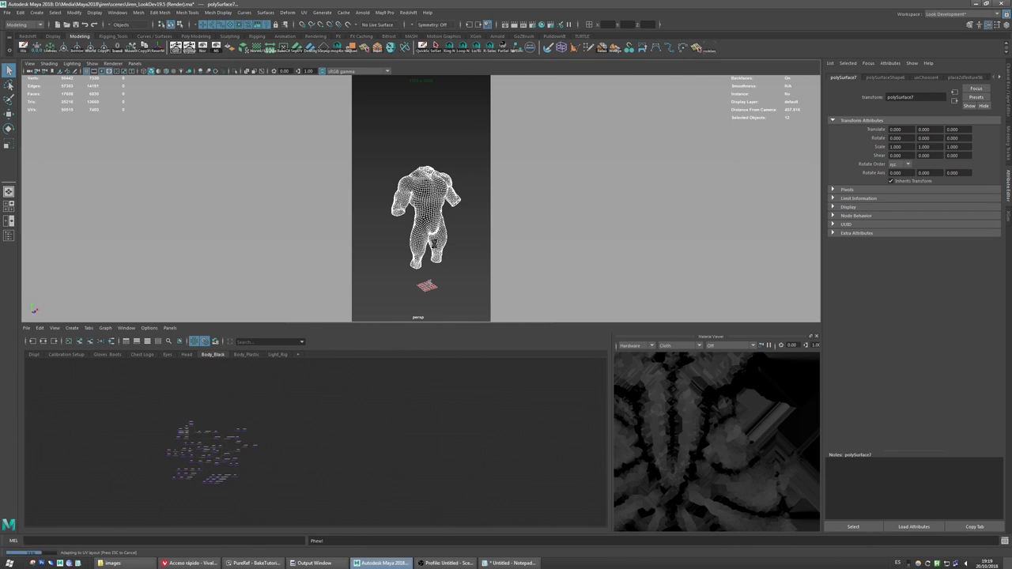
pyautogui.hotkey('ctrl', 'h')
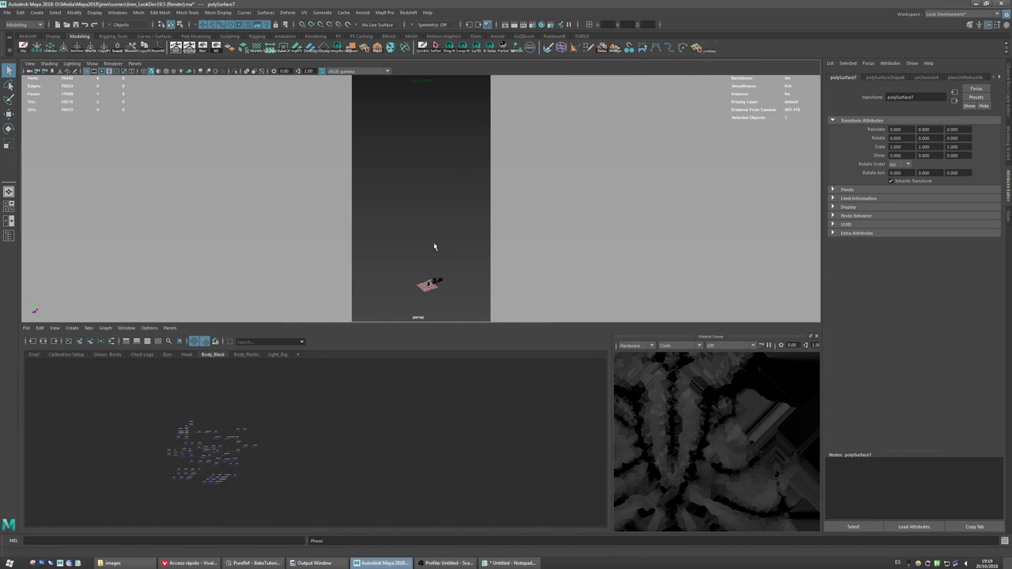
# Step: Select all the flattened suit pieces and examine how they are laid out across the UV tiles above the grid
pyautogui.moveTo(417, 272); pyautogui.dragTo(471, 307)
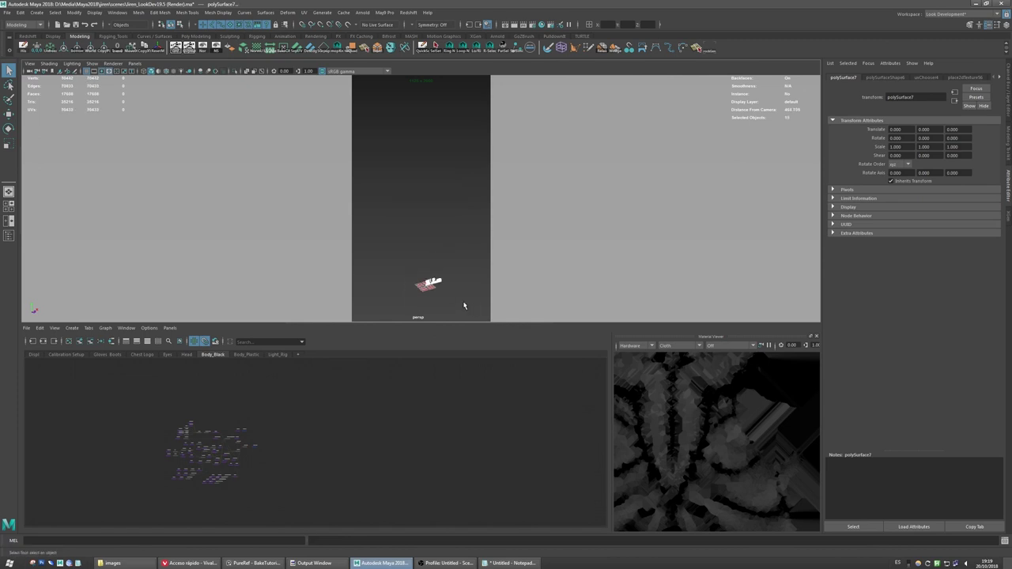
pyautogui.press('f')
pyautogui.keyDown('alt'); pyautogui.moveTo(459, 296); pyautogui.dragTo(423, 243, button='right'); pyautogui.keyUp('alt')
pyautogui.keyDown('alt'); pyautogui.moveTo(415, 241); pyautogui.dragTo(394, 207); pyautogui.keyUp('alt')
pyautogui.keyDown('alt'); pyautogui.moveTo(399, 183); pyautogui.dragTo(406, 220, button='middle'); pyautogui.keyUp('alt')
pyautogui.keyDown('alt'); pyautogui.moveTo(409, 220); pyautogui.dragTo(377, 208); pyautogui.keyUp('alt')
pyautogui.keyDown('alt'); pyautogui.moveTo(396, 234); pyautogui.dragTo(421, 231, button='right'); pyautogui.keyUp('alt')
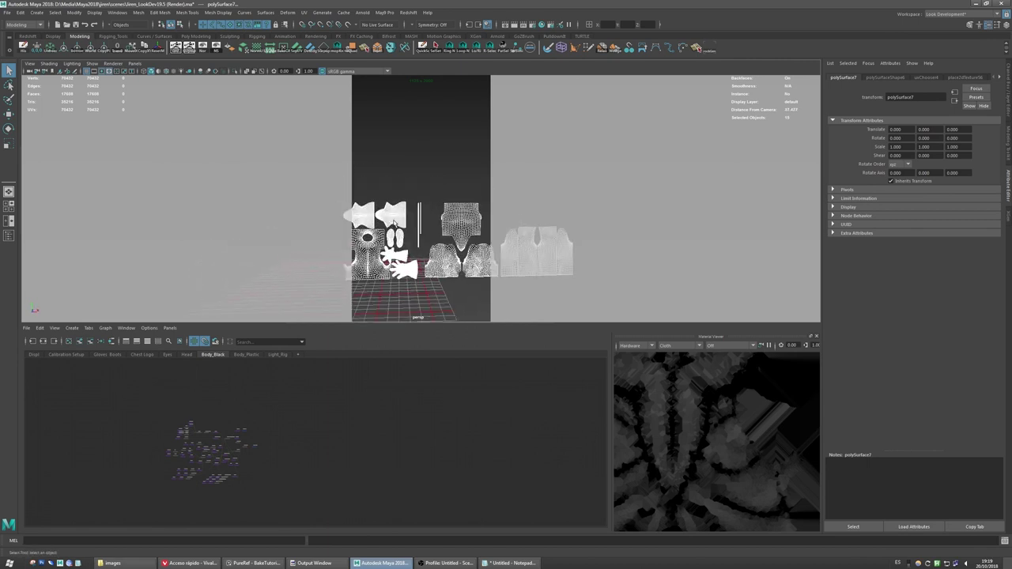
pyautogui.keyDown('alt'); pyautogui.moveTo(421, 231); pyautogui.dragTo(458, 229, button='middle'); pyautogui.keyUp('alt')
pyautogui.keyDown('alt'); pyautogui.moveTo(458, 240); pyautogui.dragTo(422, 231); pyautogui.keyUp('alt')
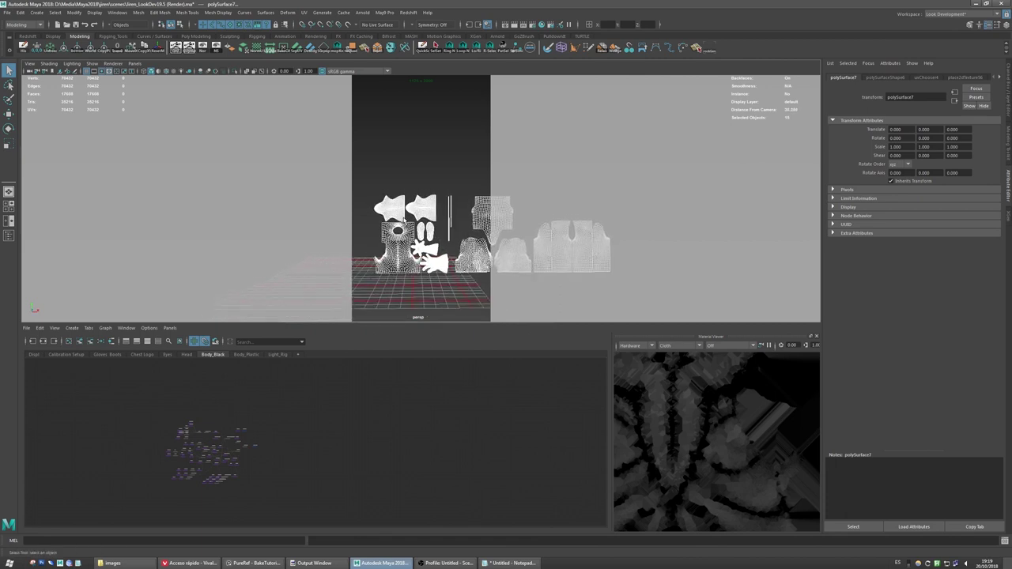
pyautogui.keyDown('alt'); pyautogui.moveTo(473, 243); pyautogui.dragTo(416, 243, button='middle'); pyautogui.keyUp('alt')
pyautogui.moveTo(416, 244)
pyautogui.keyDown('alt'); pyautogui.mouseDown()
pyautogui.moveTo(457, 239)
pyautogui.moveTo(429, 239)
pyautogui.mouseUp(); pyautogui.keyUp('alt')
pyautogui.keyDown('alt'); pyautogui.moveTo(429, 240); pyautogui.dragTo(450, 248, button='middle'); pyautogui.keyUp('alt')
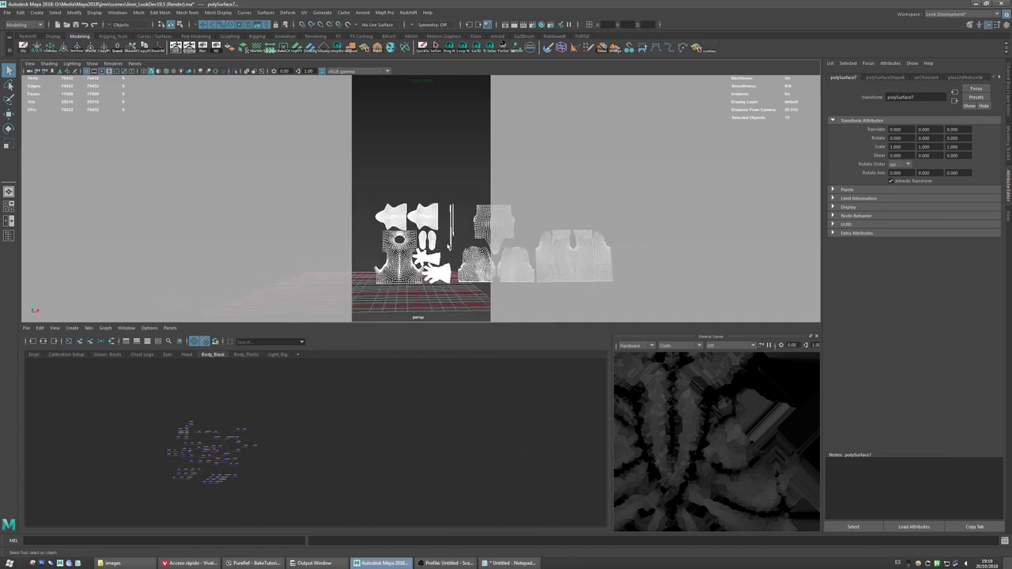
pyautogui.scroll(5, 387, 177)
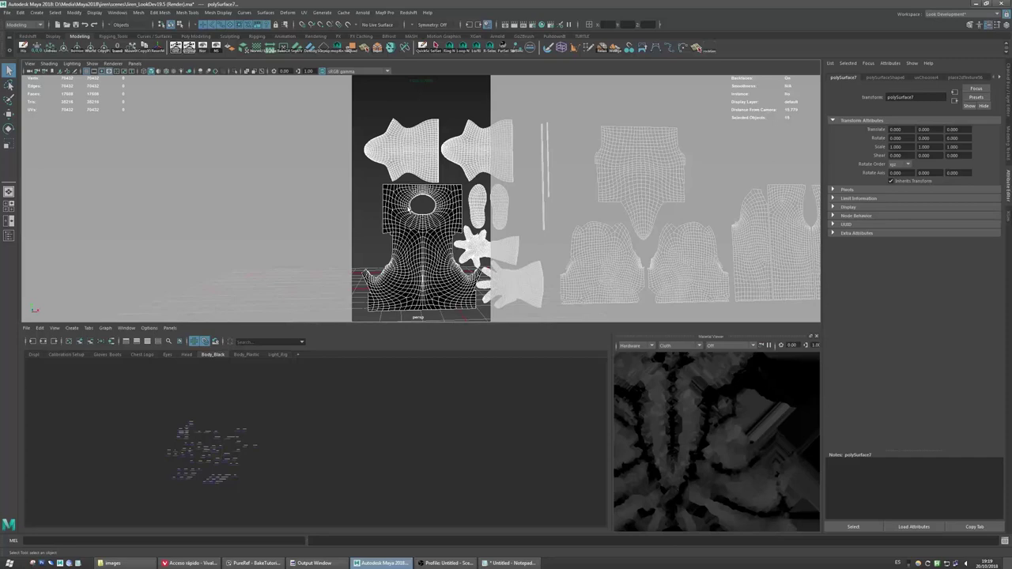
# Step: Review the Brute-Force Texture Bake Setup shelf script that adjusts the front camera by UDIM tiles and resolution, without changing its code
pyautogui.rightClick(286, 50)
pyautogui.click(299, 59)
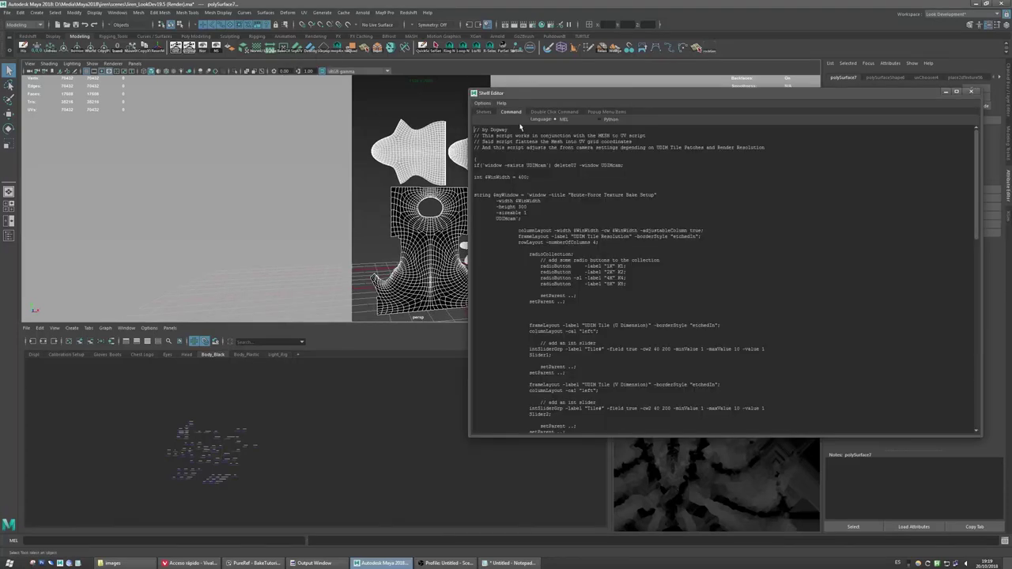
pyautogui.moveTo(536, 98); pyautogui.dragTo(454, 72)
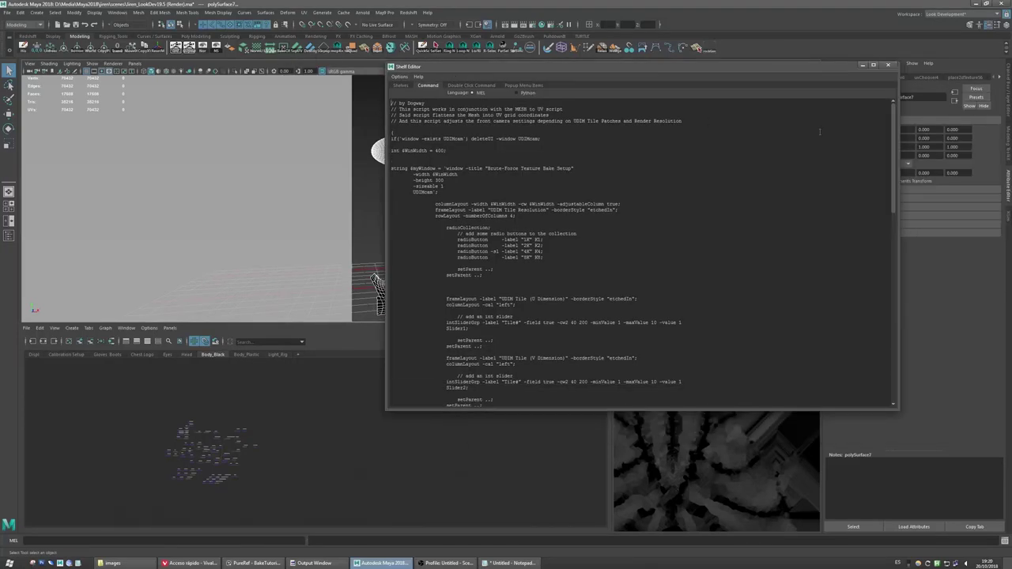
pyautogui.moveTo(894, 133)
pyautogui.mouseDown()
pyautogui.moveTo(896, 312)
pyautogui.moveTo(895, 114)
pyautogui.mouseUp()
pyautogui.click(888, 64)
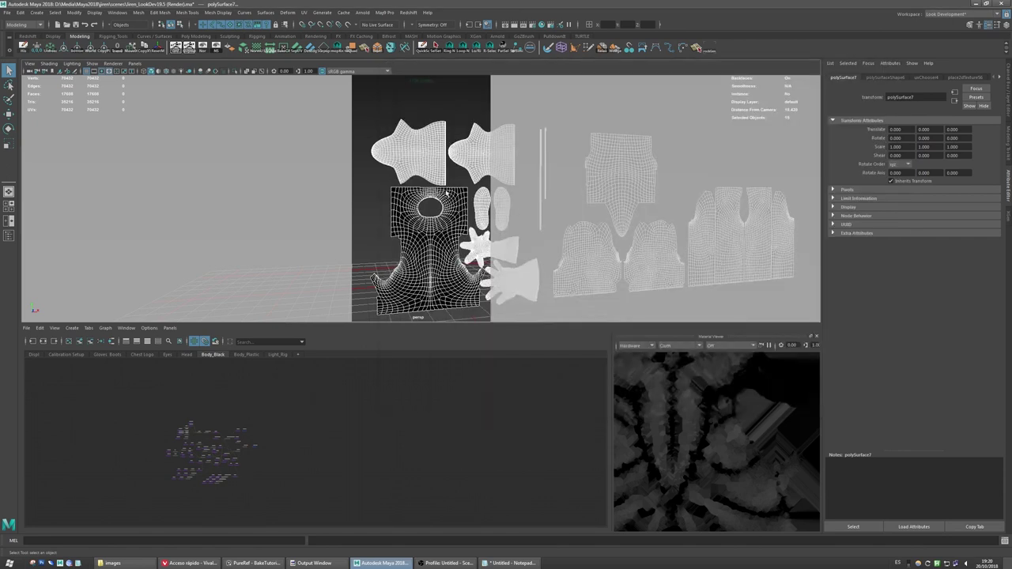
# Step: Run the Brute-Force Texture Bake Setup script and apply 4K resolution with U tile 1, V tile 1 and a one-tile range
pyautogui.click(284, 48)
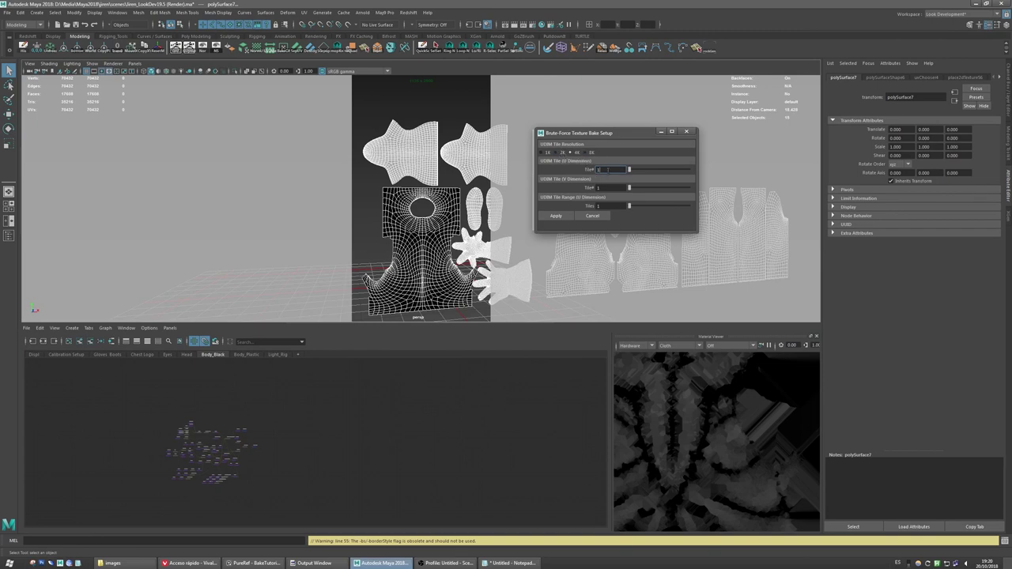
pyautogui.click(556, 215)
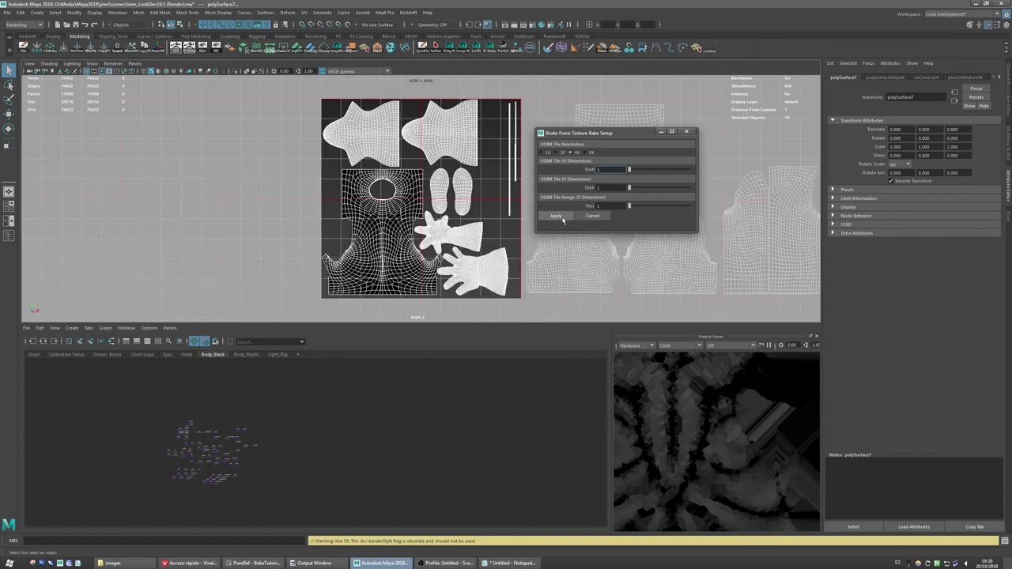
pyautogui.moveTo(589, 132); pyautogui.dragTo(641, 118)
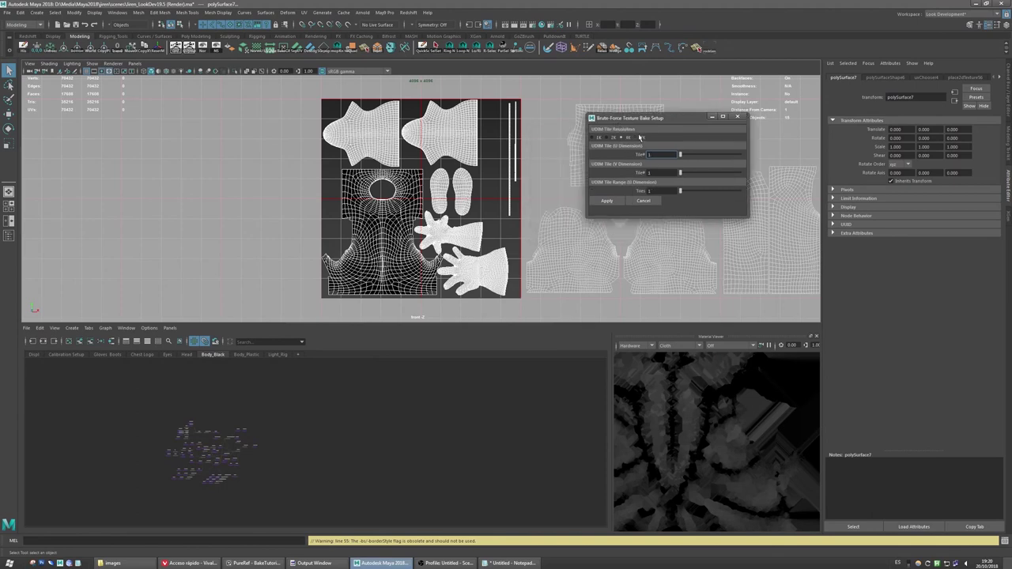
# Step: Set the UDIM tile resolution to 8K and the U tile range to 2, and apply the camera setup
pyautogui.click(638, 137)
pyautogui.moveTo(680, 190); pyautogui.dragTo(688, 190)
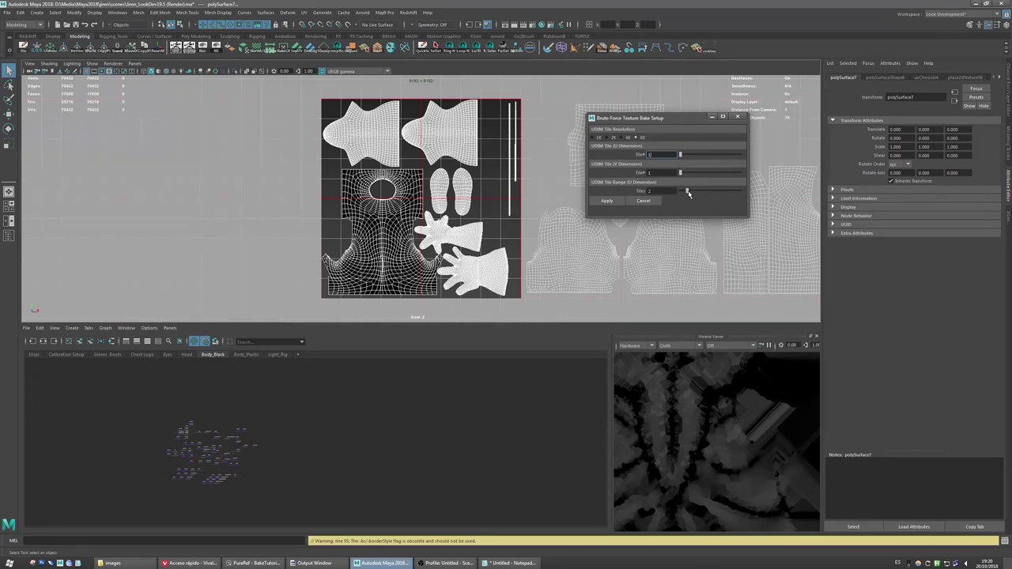
pyautogui.click(607, 201)
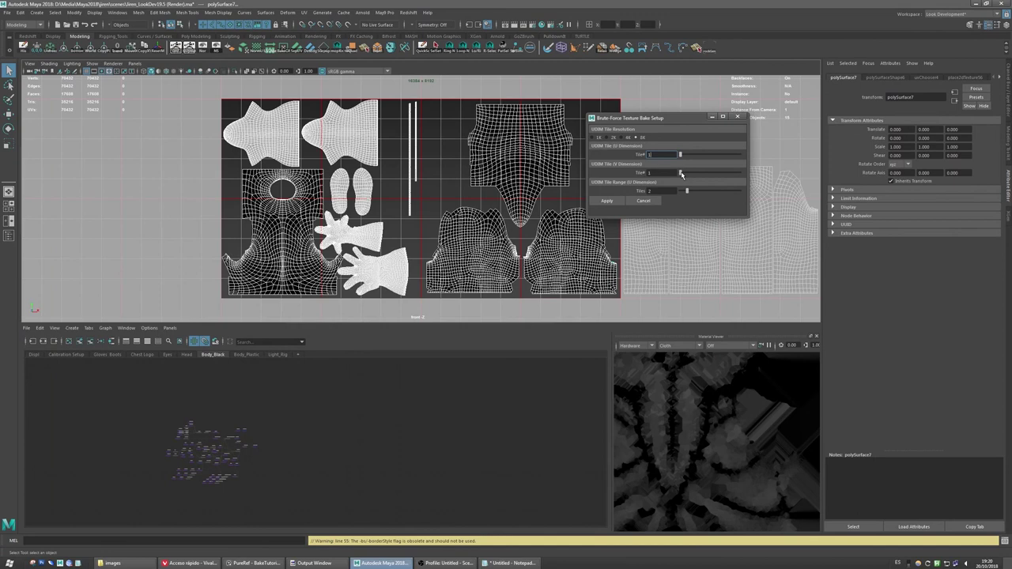
# Step: Apply the two-tile camera range starting at U tile 2, V tile 1, and again starting at U tile 1, V tile 2
pyautogui.moveTo(681, 157); pyautogui.dragTo(686, 155)
pyautogui.click(620, 202)
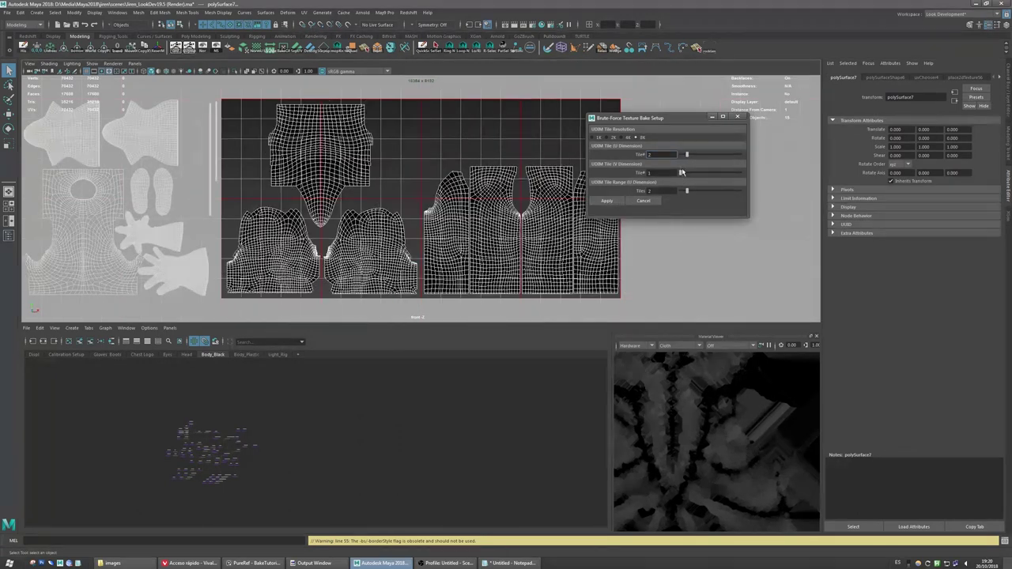
pyautogui.moveTo(686, 155); pyautogui.dragTo(562, 158)
pyautogui.moveTo(681, 173); pyautogui.dragTo(686, 173)
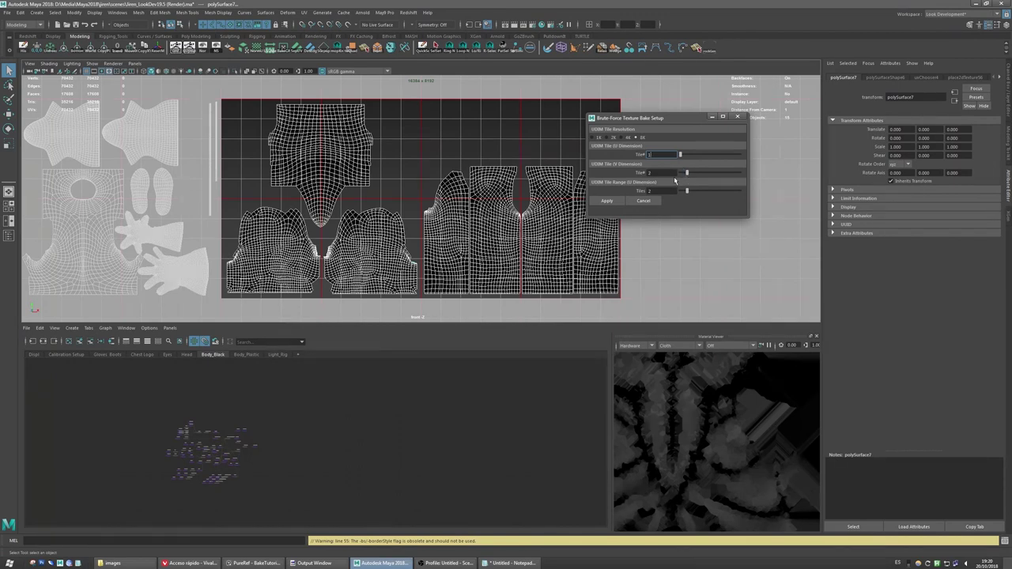
pyautogui.click(608, 201)
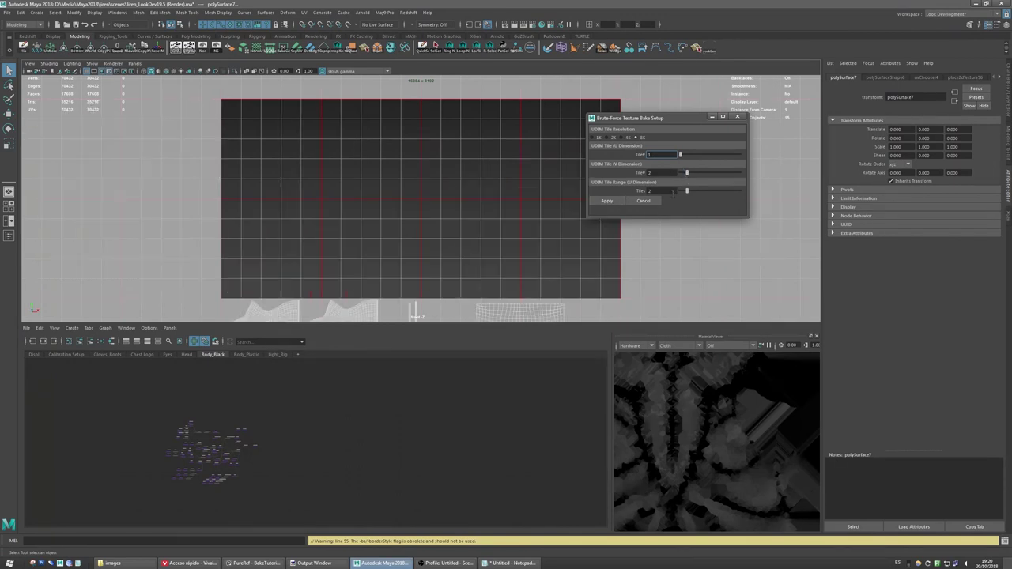
# Step: Set the tile range to 1 and the V tile to 1, apply the setup to the front camera, and close the dialog
pyautogui.moveTo(687, 191); pyautogui.dragTo(680, 190)
pyautogui.click(607, 201)
pyautogui.moveTo(687, 173); pyautogui.dragTo(680, 174)
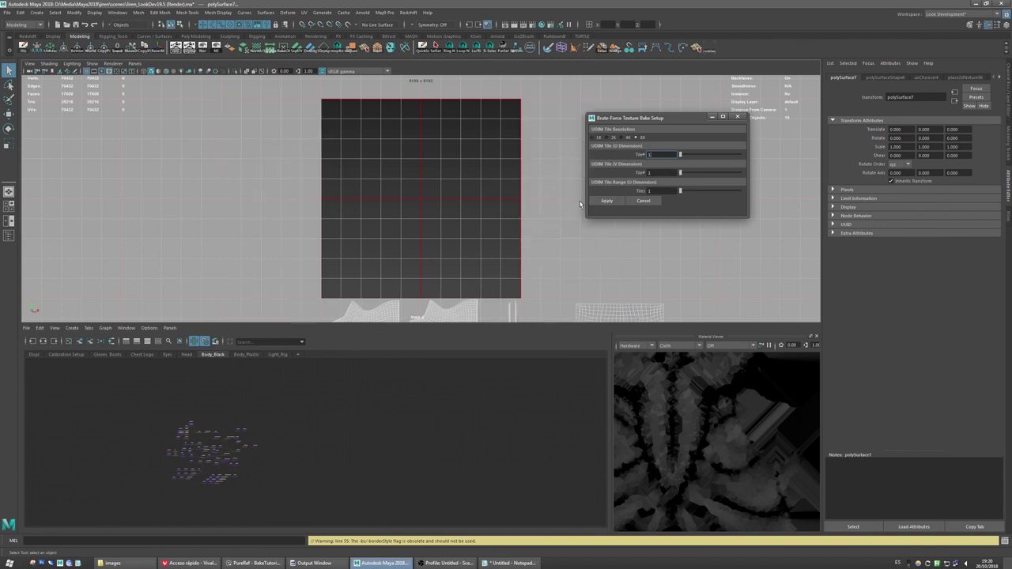
pyautogui.click(608, 201)
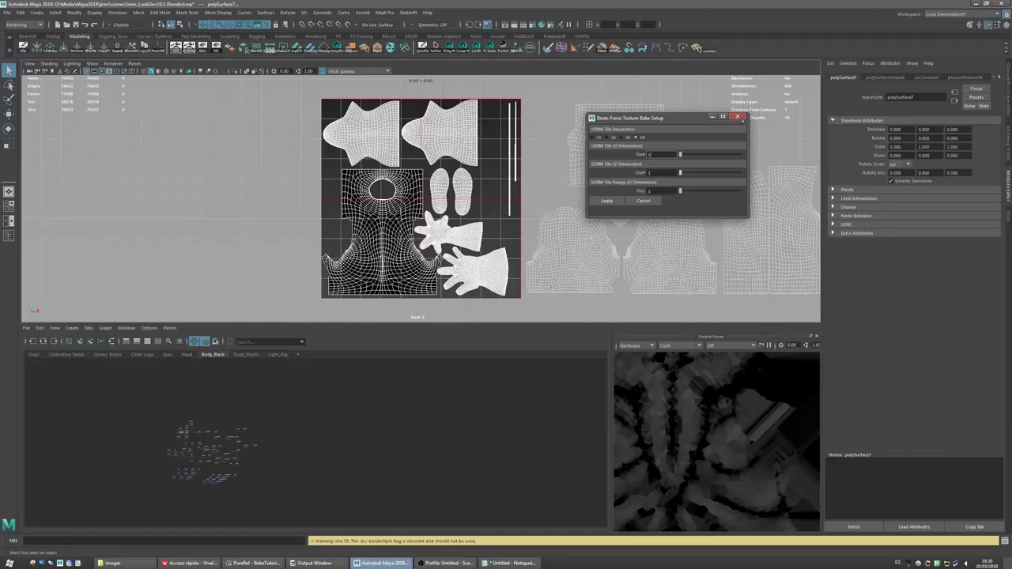
pyautogui.click(741, 118)
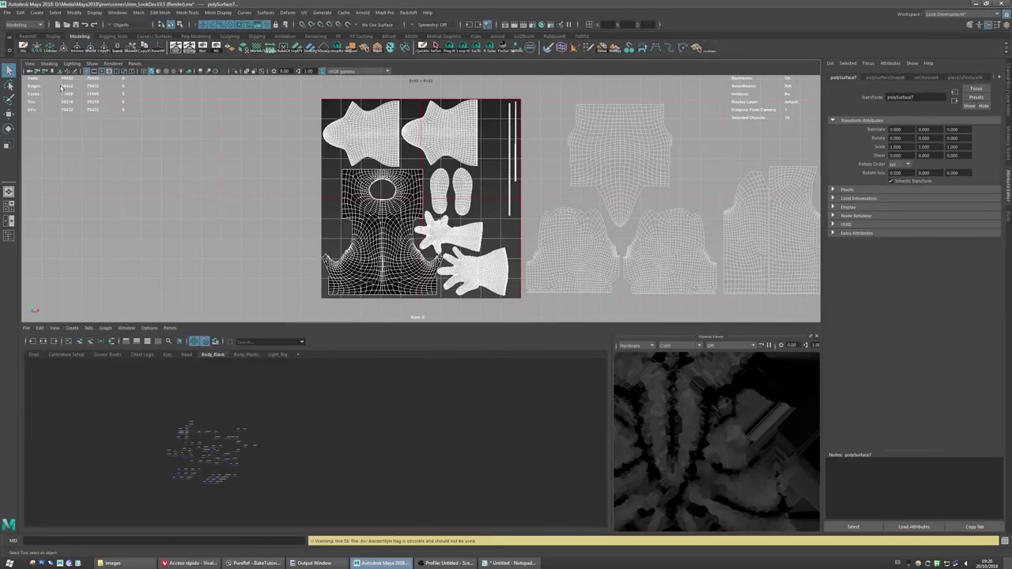
# Step: Select the front camera and examine its transform, film back, orthographic width and display option attributes
pyautogui.click(29, 72)
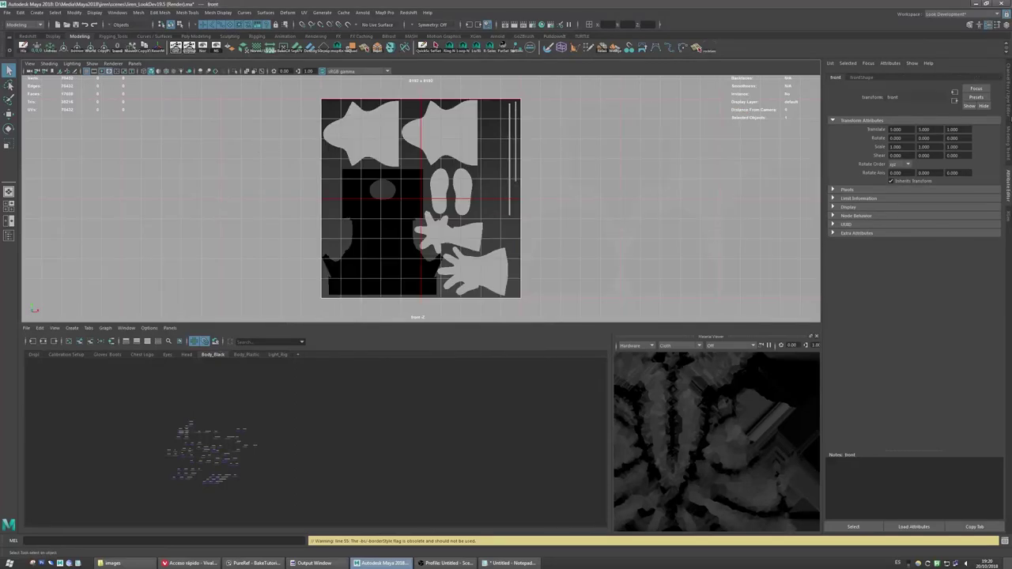
pyautogui.click(1009, 103)
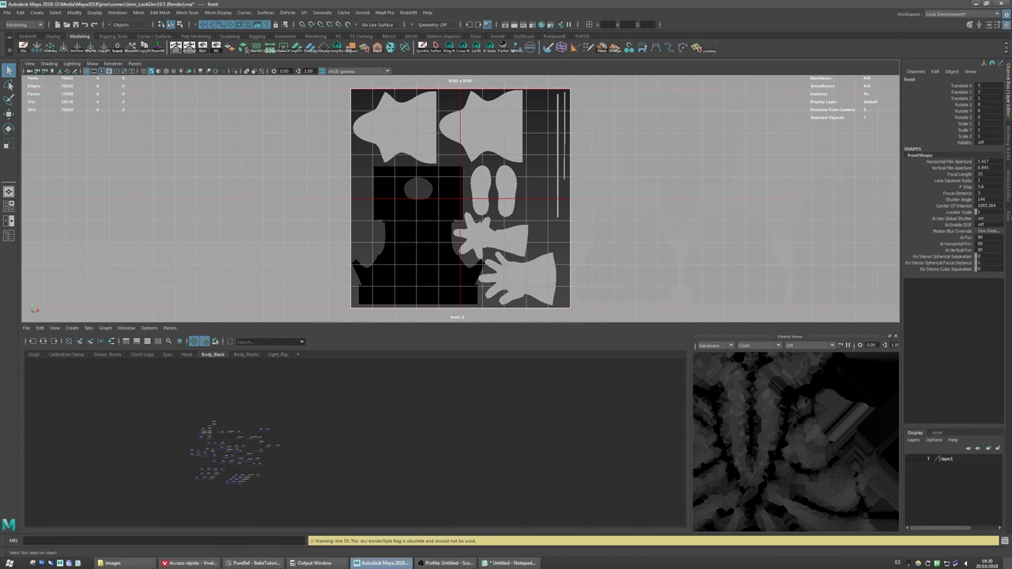
pyautogui.click(1010, 195)
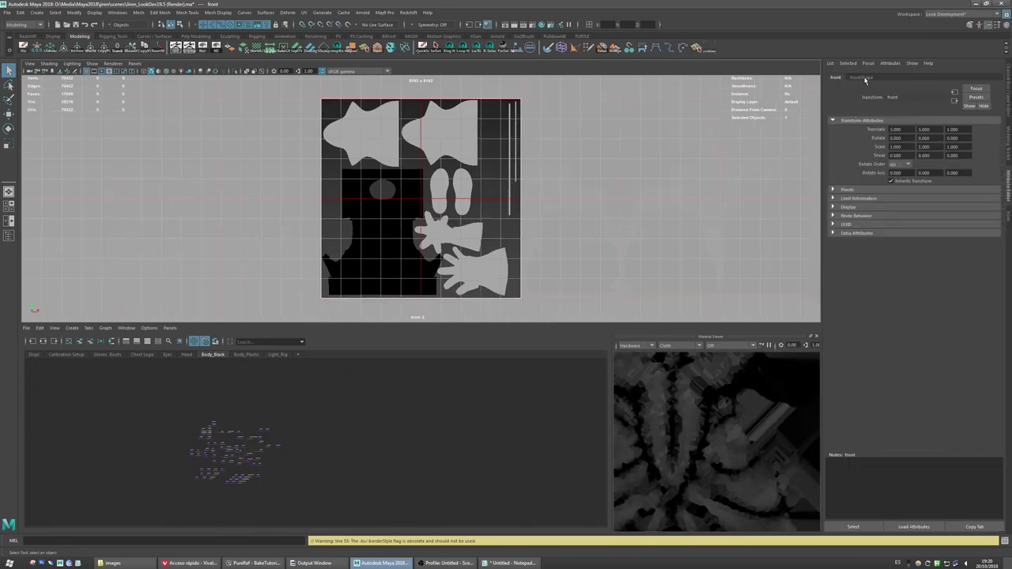
pyautogui.click(863, 77)
pyautogui.scroll(-3, 999, 179)
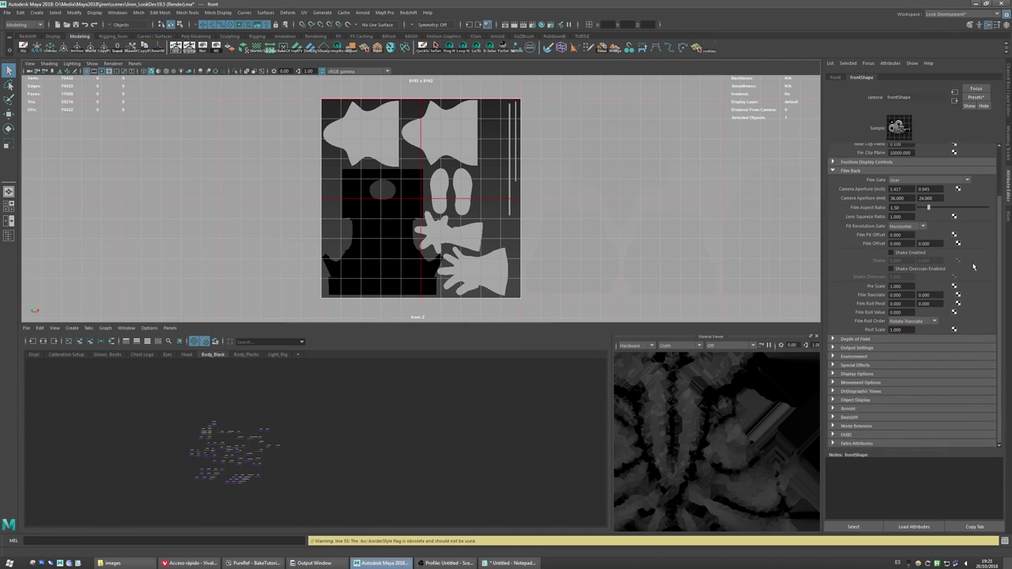
pyautogui.click(856, 392)
pyautogui.click(910, 408)
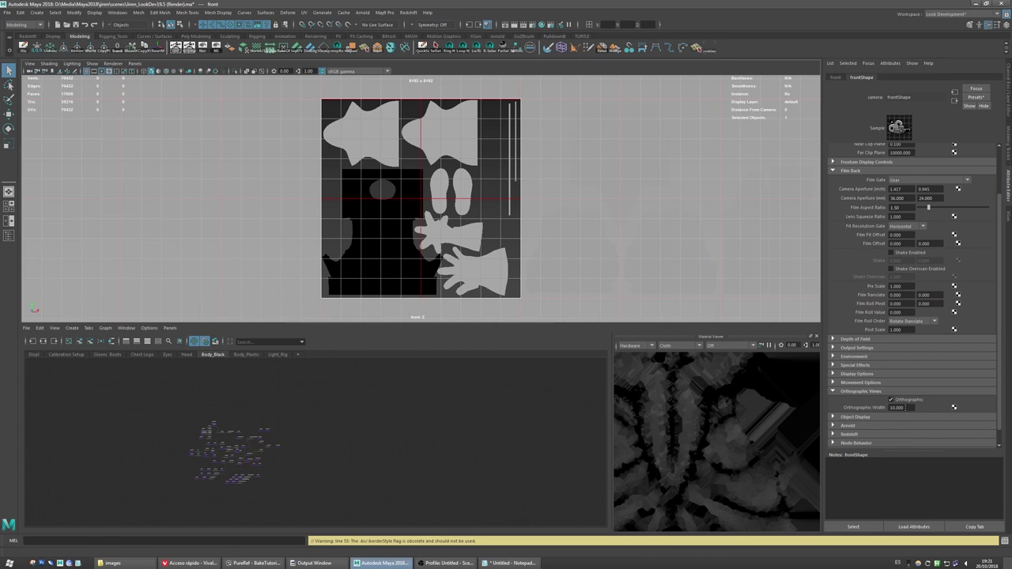
pyautogui.click(858, 375)
pyautogui.scroll(-3, 860, 406)
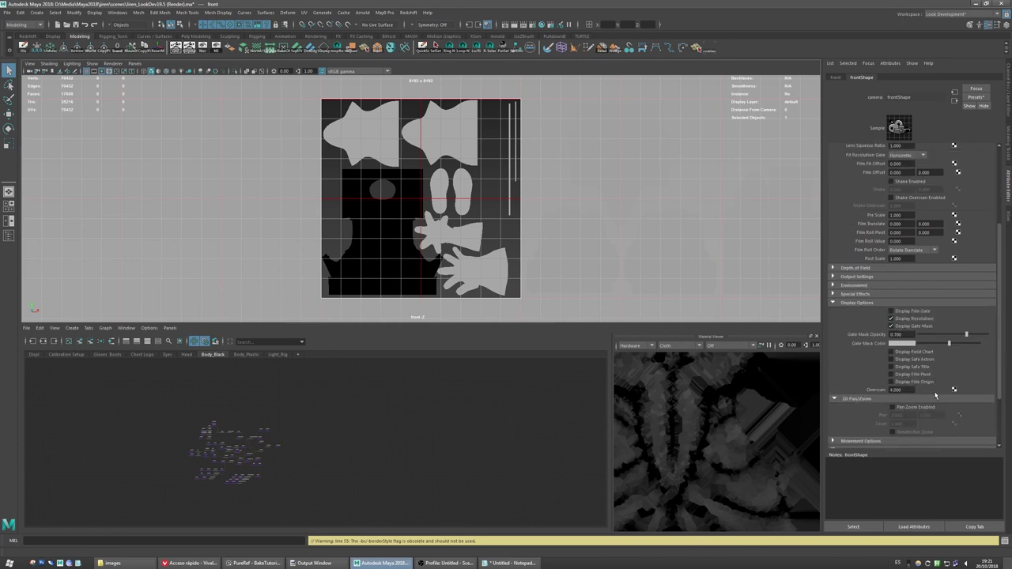
pyautogui.scroll(5, 993, 240)
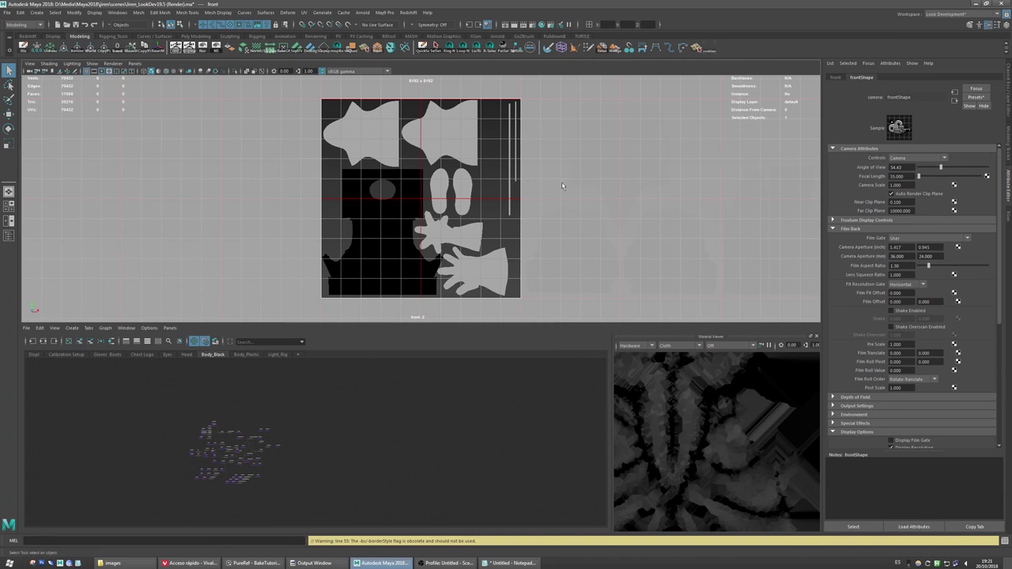